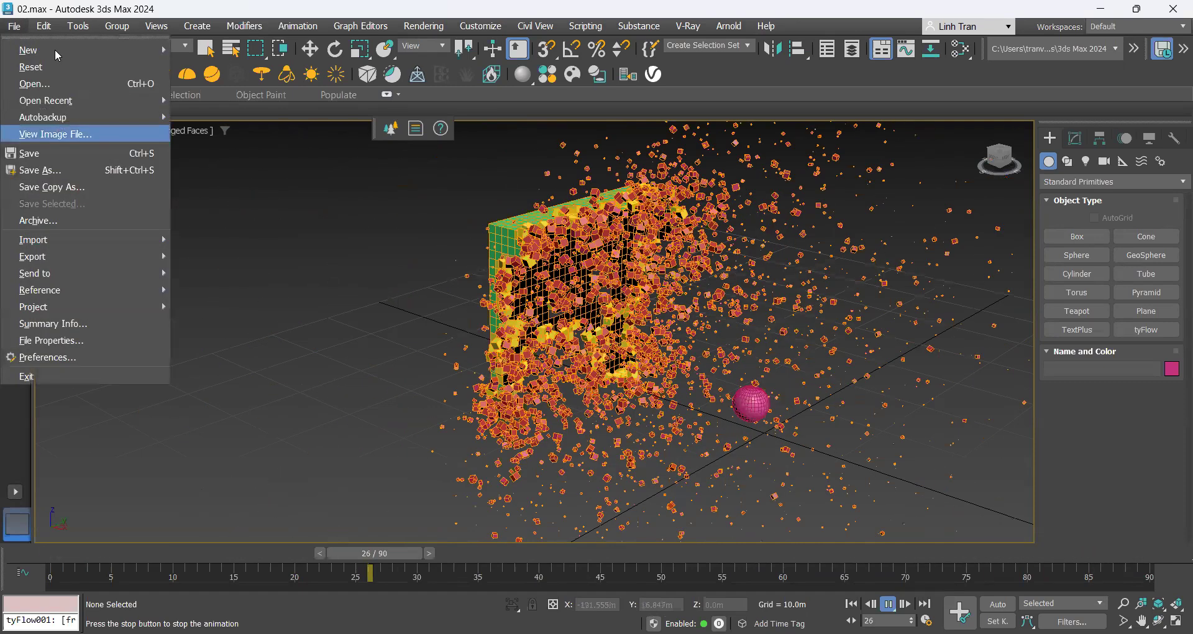
Step: Start a new empty scene using New All
mouse_move(55, 50)
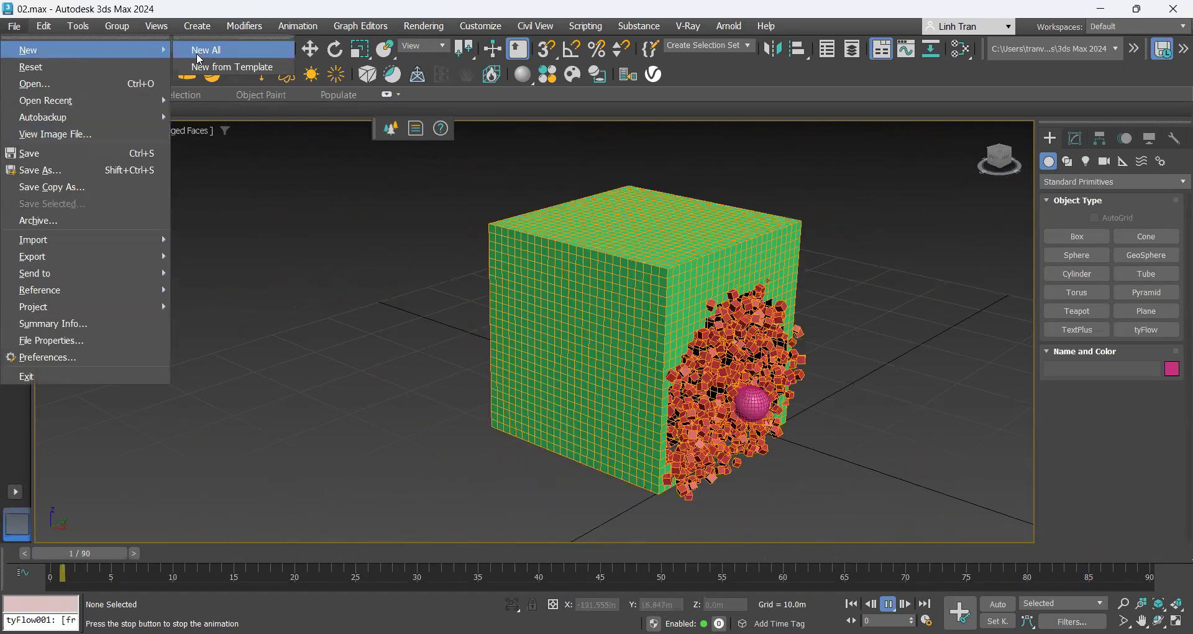
click(200, 52)
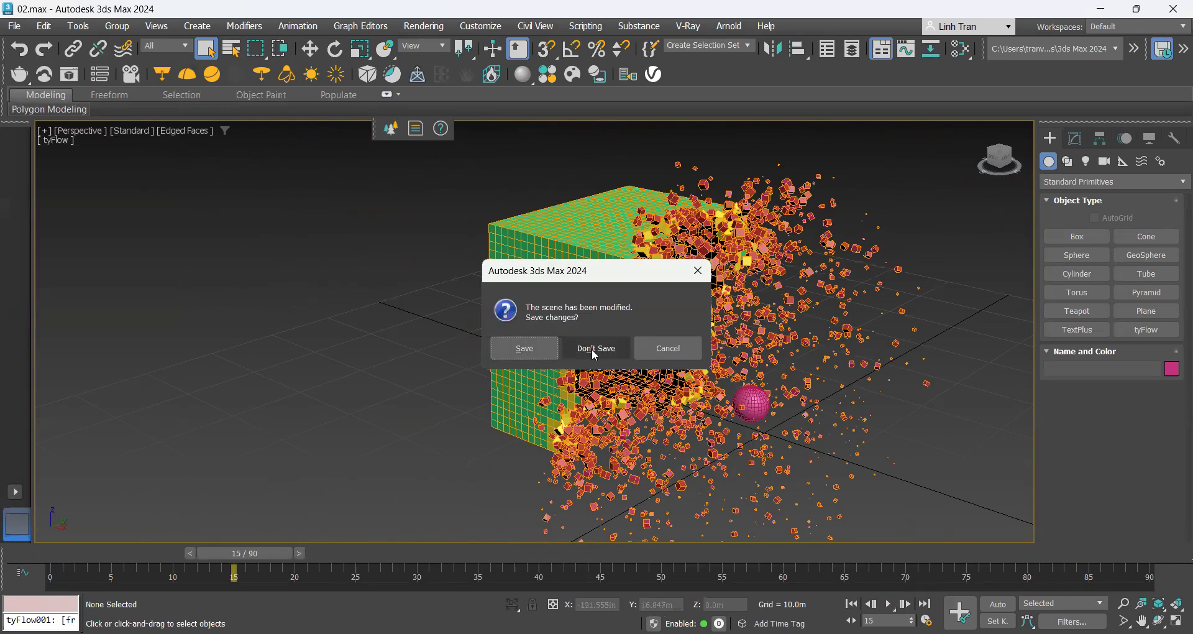
click(547, 347)
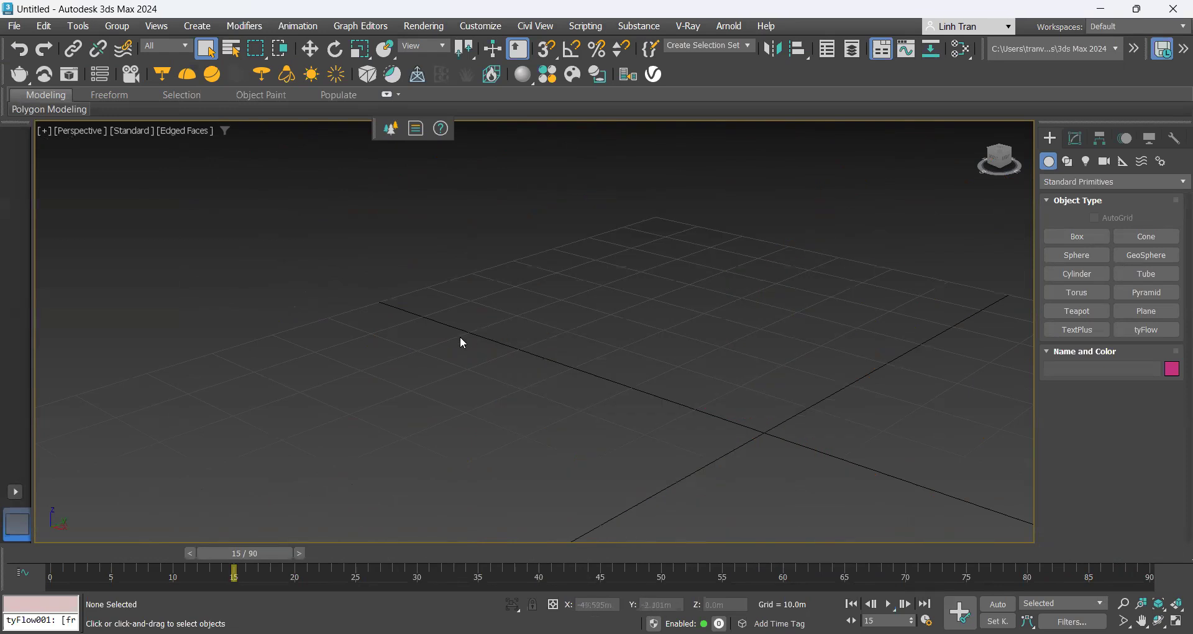
Step: Create a box about 24.9 m long, 19.5 m wide and 19.4 m high near the grid centre
alt+middle_drag(608, 389, 754, 413)
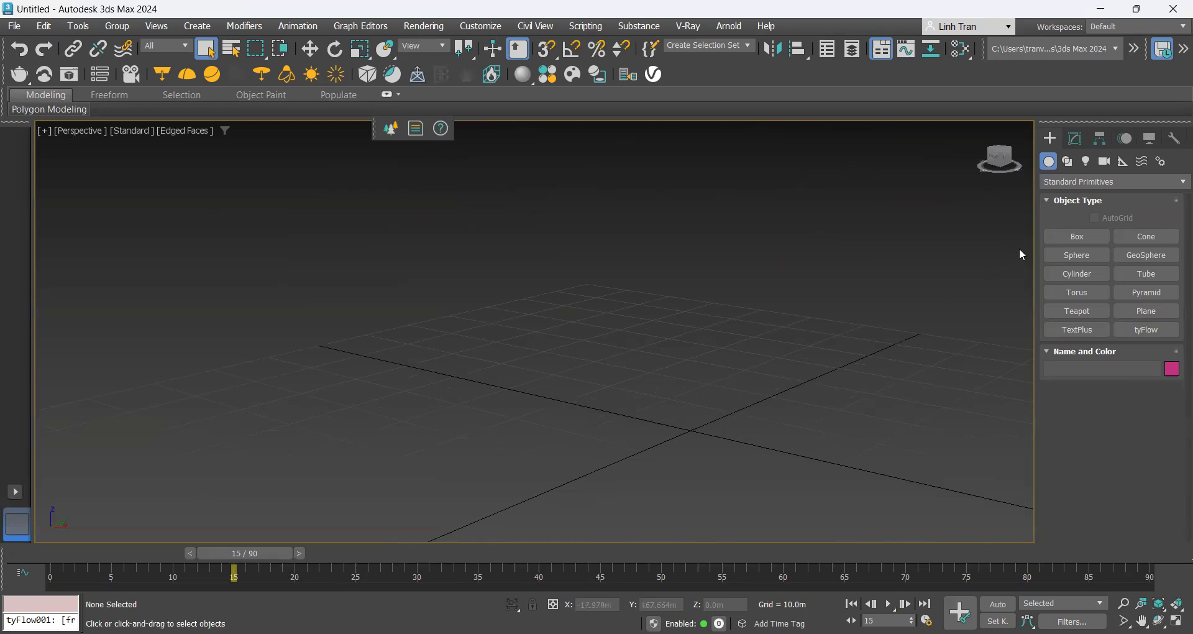
click(1074, 236)
drag(681, 372, 701, 440)
click(701, 307)
Step: Set the metric display units to centimeters
click(479, 26)
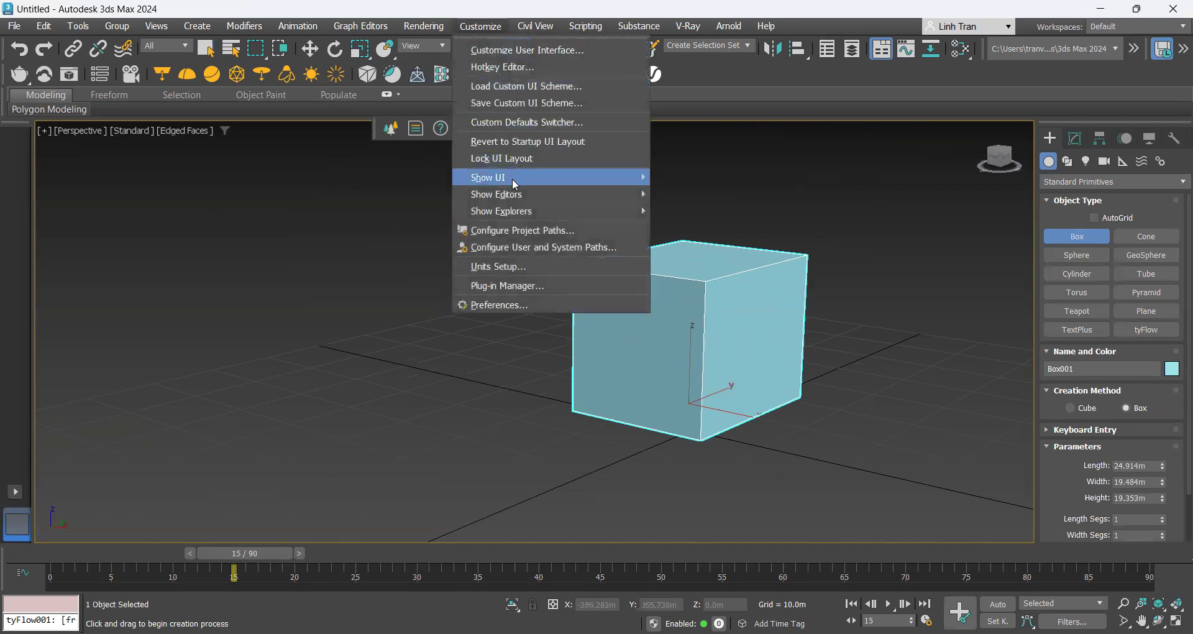
click(527, 261)
click(528, 268)
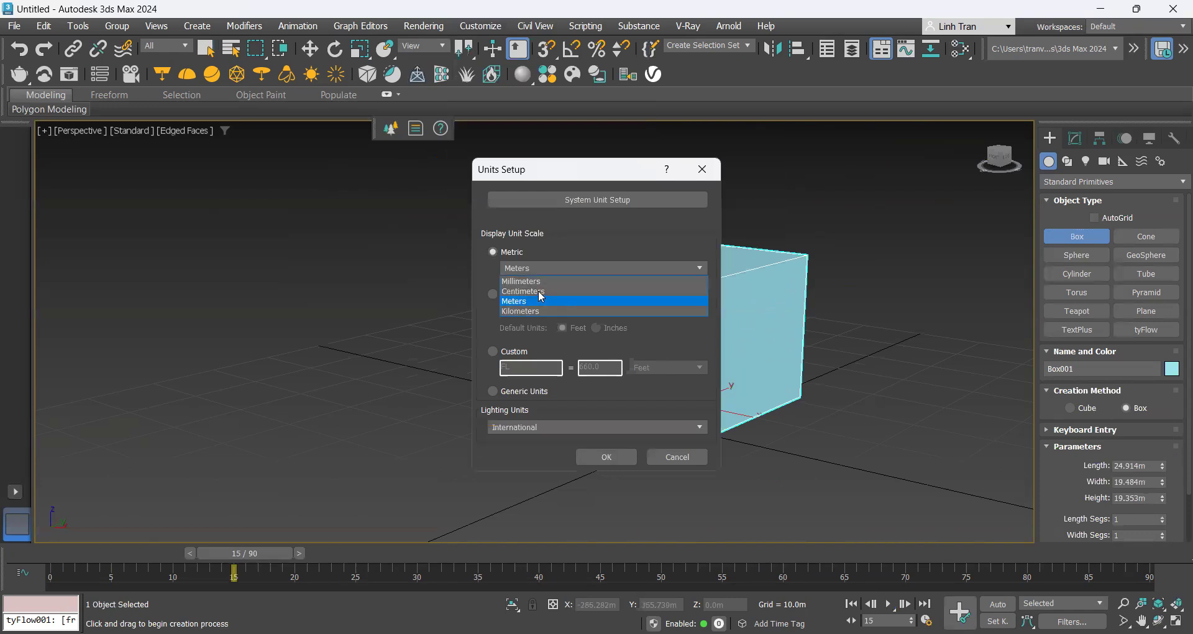
click(540, 291)
click(609, 457)
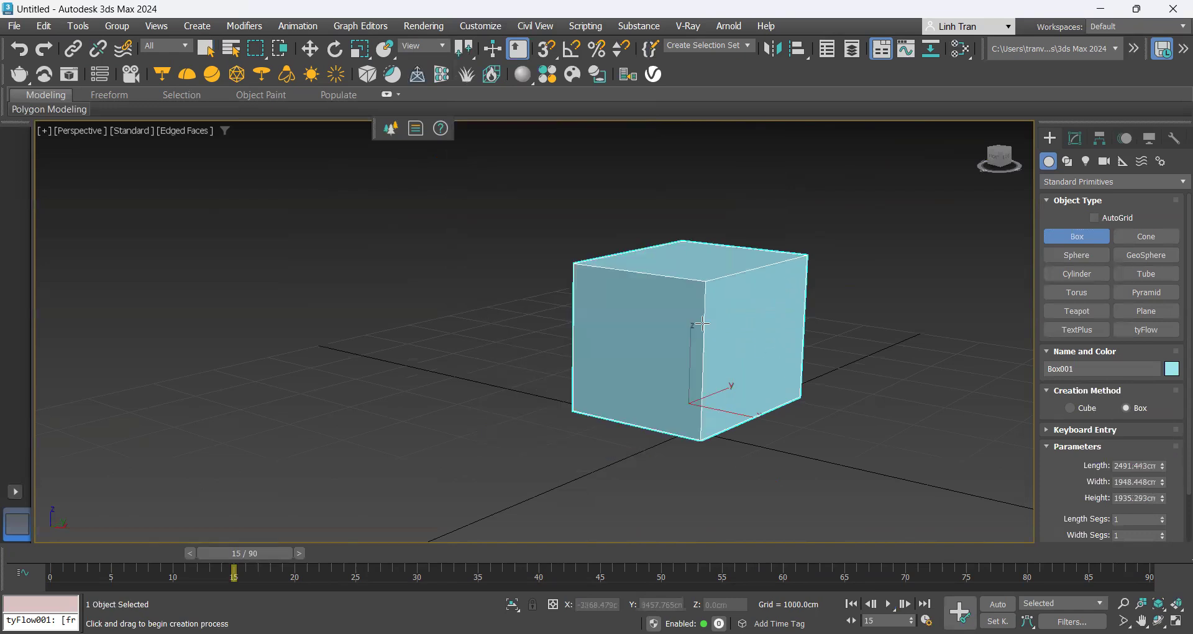
Step: Set the box's length, width and height segments to 25 each
scroll(1077, 472, down, 3)
click(1130, 464)
text(25)
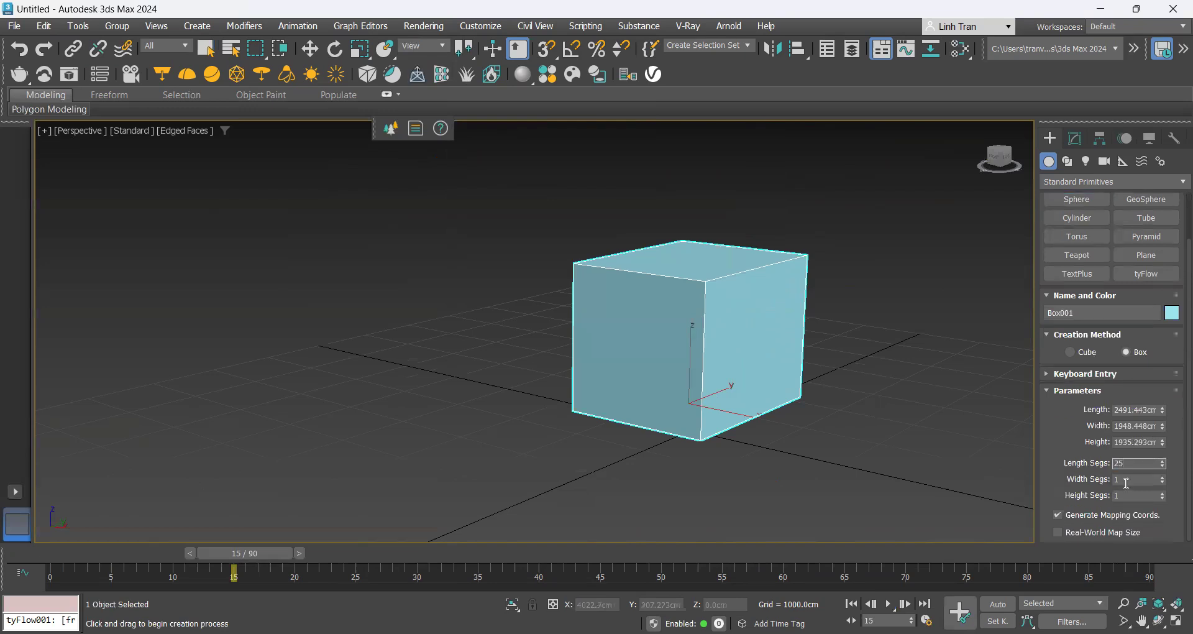
key(Tab)
text(25)
key(Tab)
text(25)
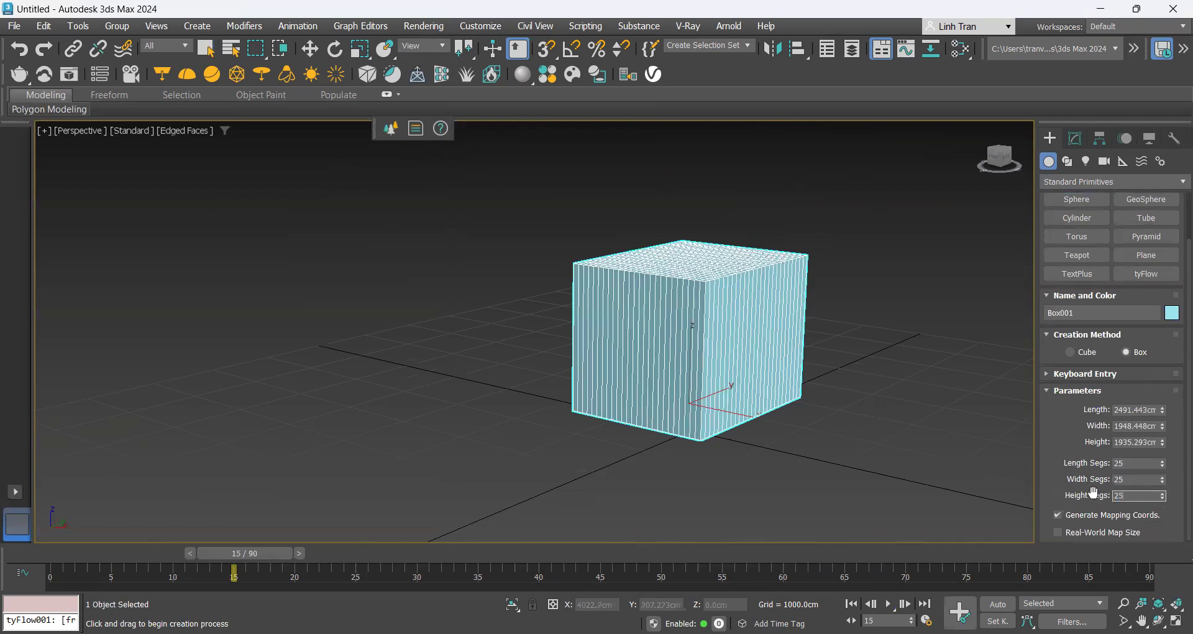
Step: Place a tyFlow object beside the box and open its editor
alt+middle_drag(792, 369, 829, 334)
scroll(829, 335, up, 3)
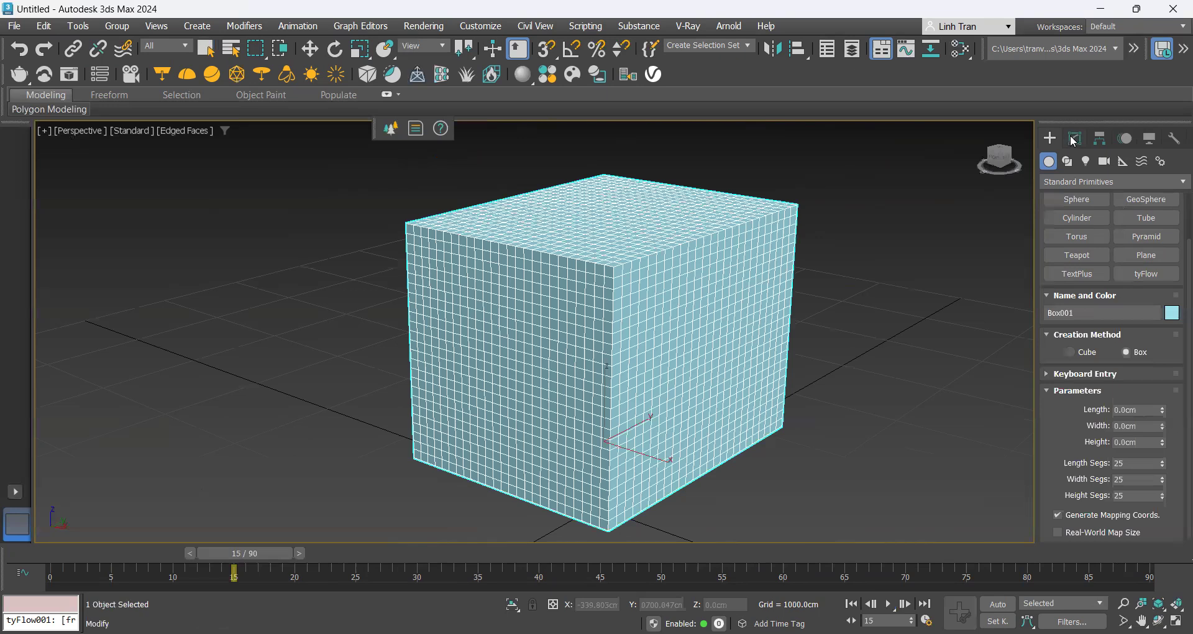
click(1139, 274)
click(931, 315)
drag(918, 332, 912, 335)
click(1079, 143)
click(1110, 340)
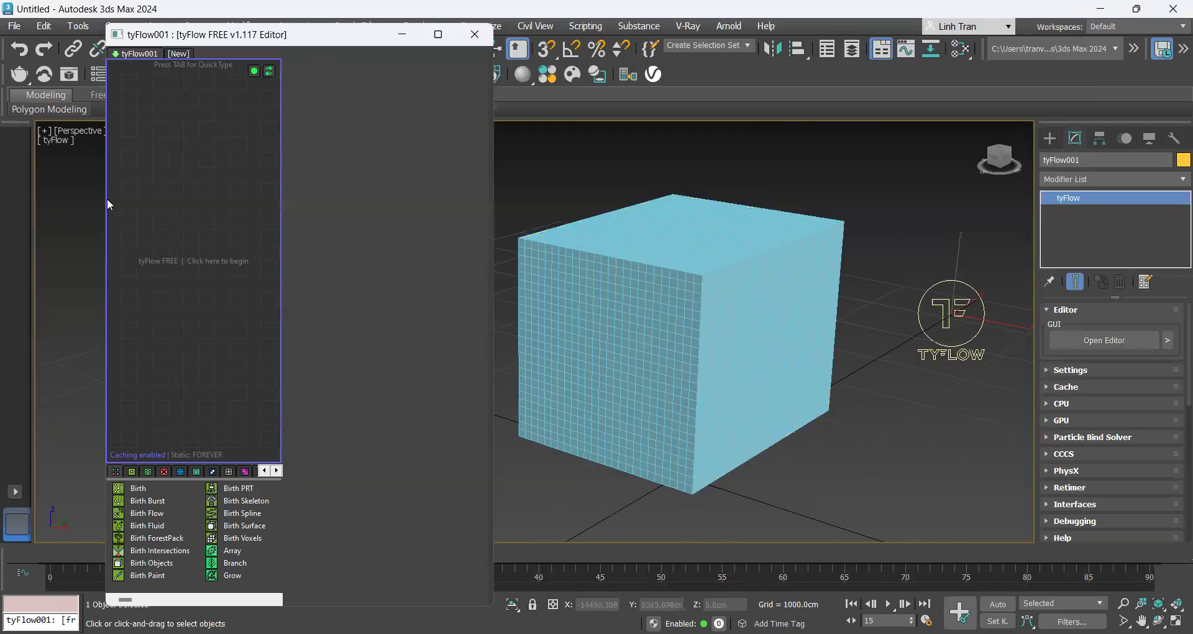
Step: Widen the tyFlow editor, add a Birth Objects operator as a new event and pick the box as its object
drag(103, 199, 32, 201)
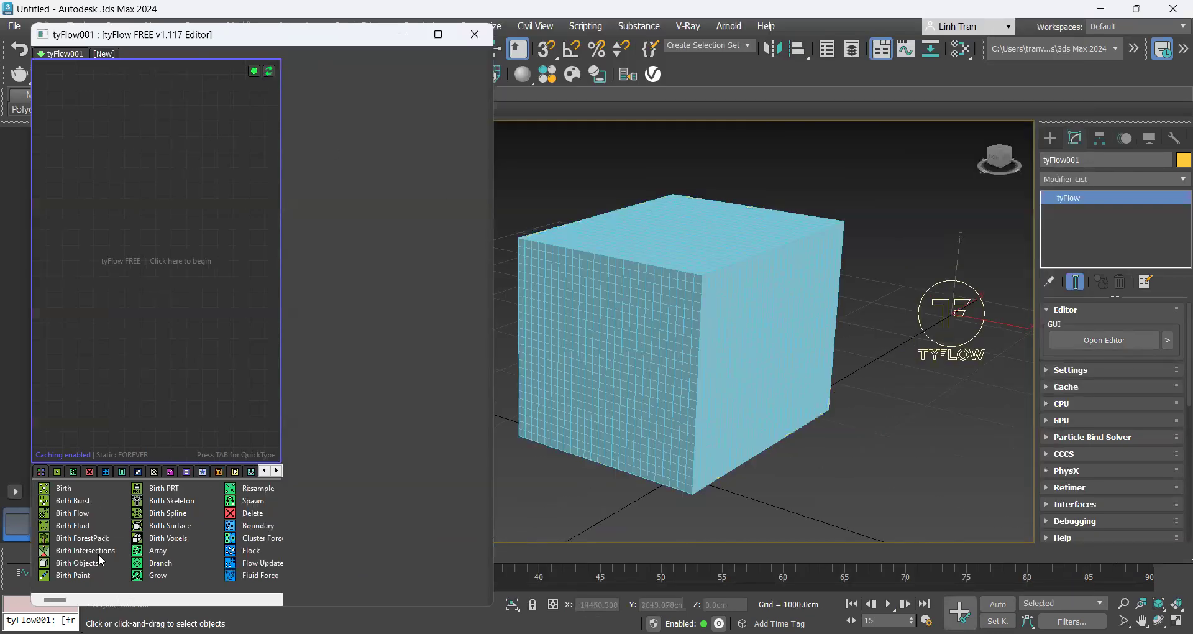
drag(104, 261, 153, 250)
click(353, 209)
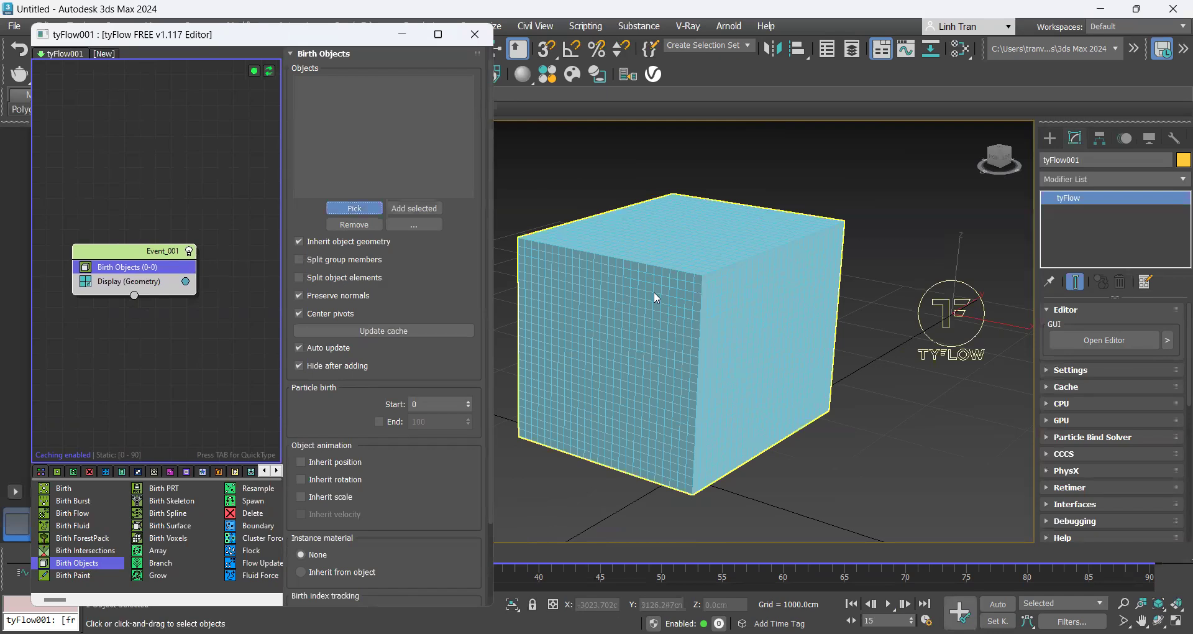
click(654, 292)
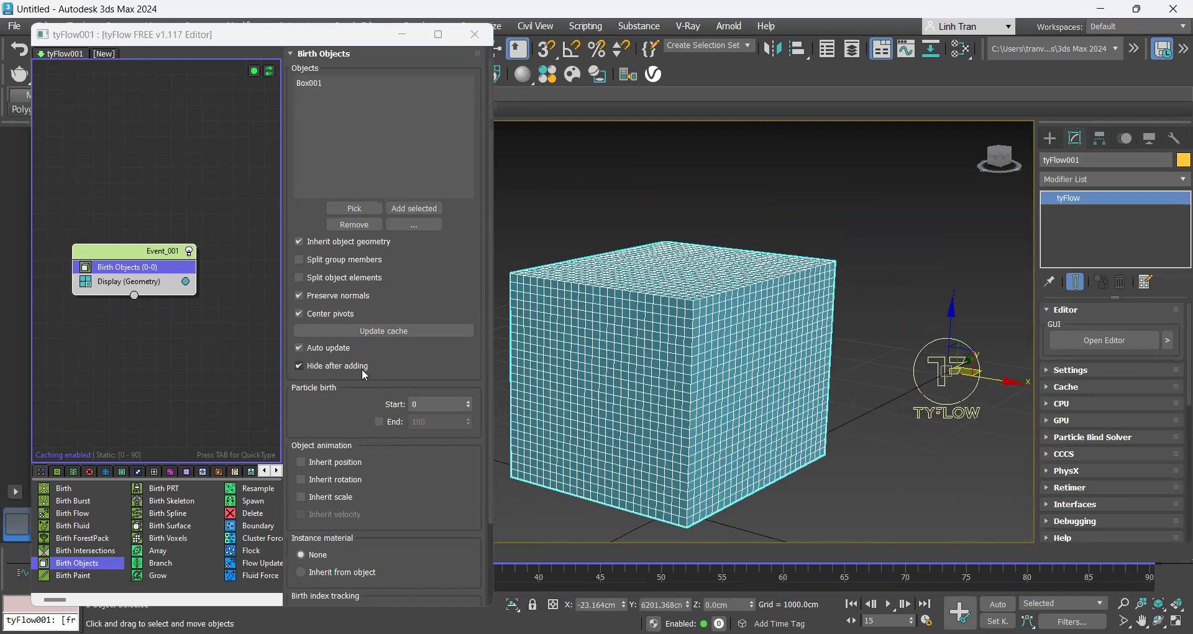
Step: Add a Face Fracture operator below Birth Objects in the event and show its settings
scroll(102, 313, down, 1)
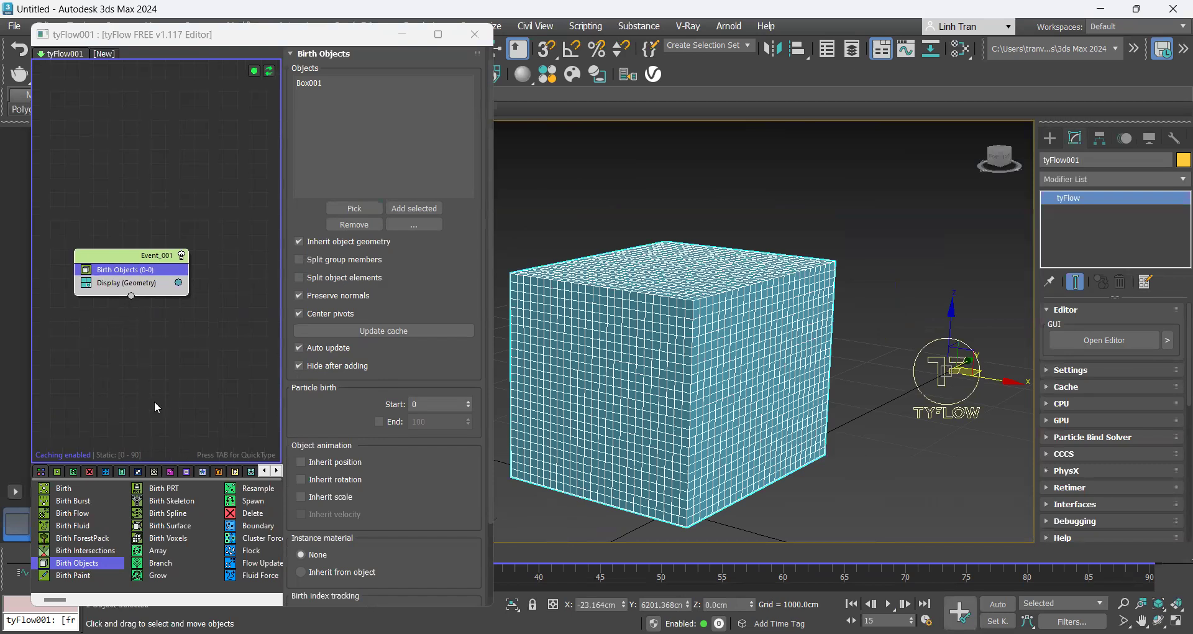
scroll(122, 512, right, 3)
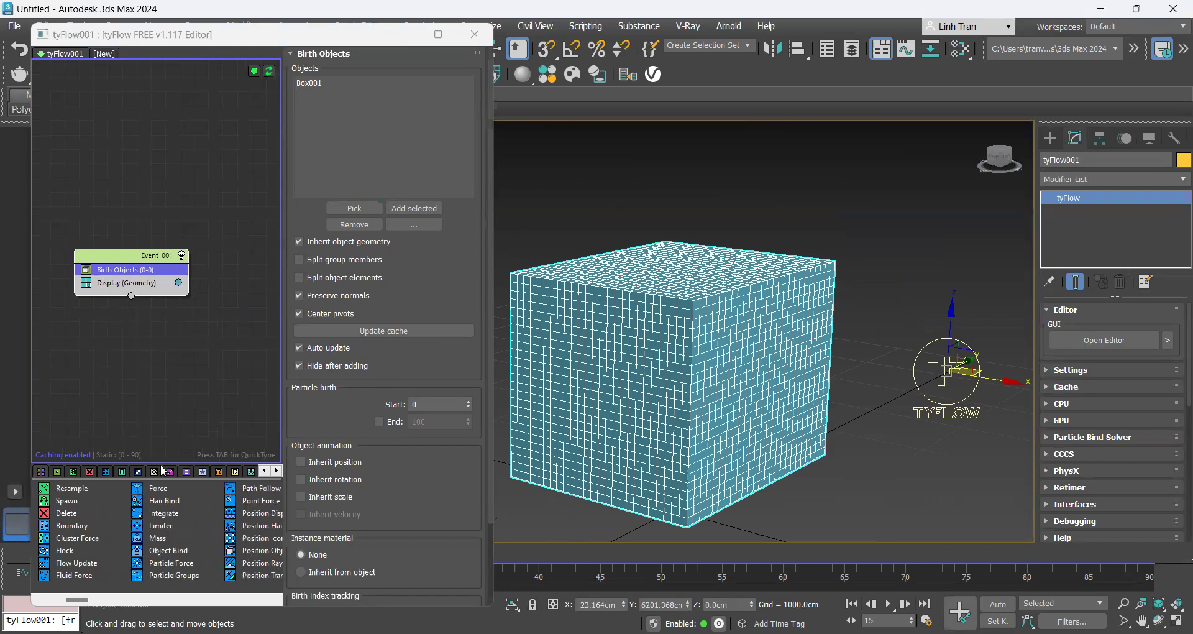
scroll(83, 517, right, 1)
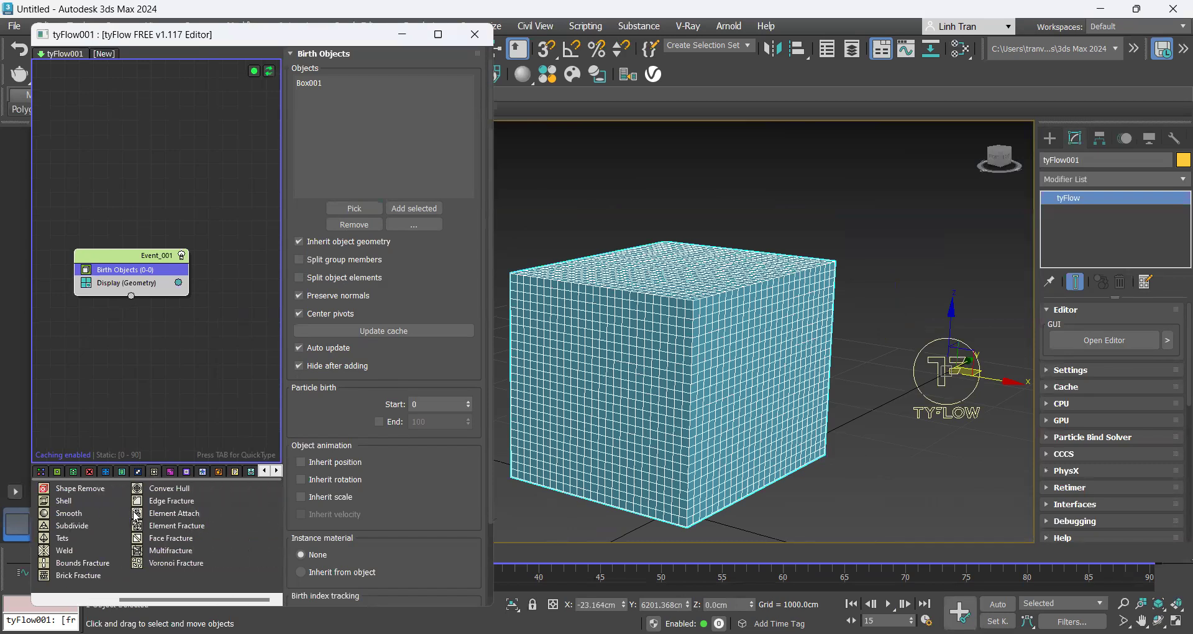
drag(148, 542, 136, 284)
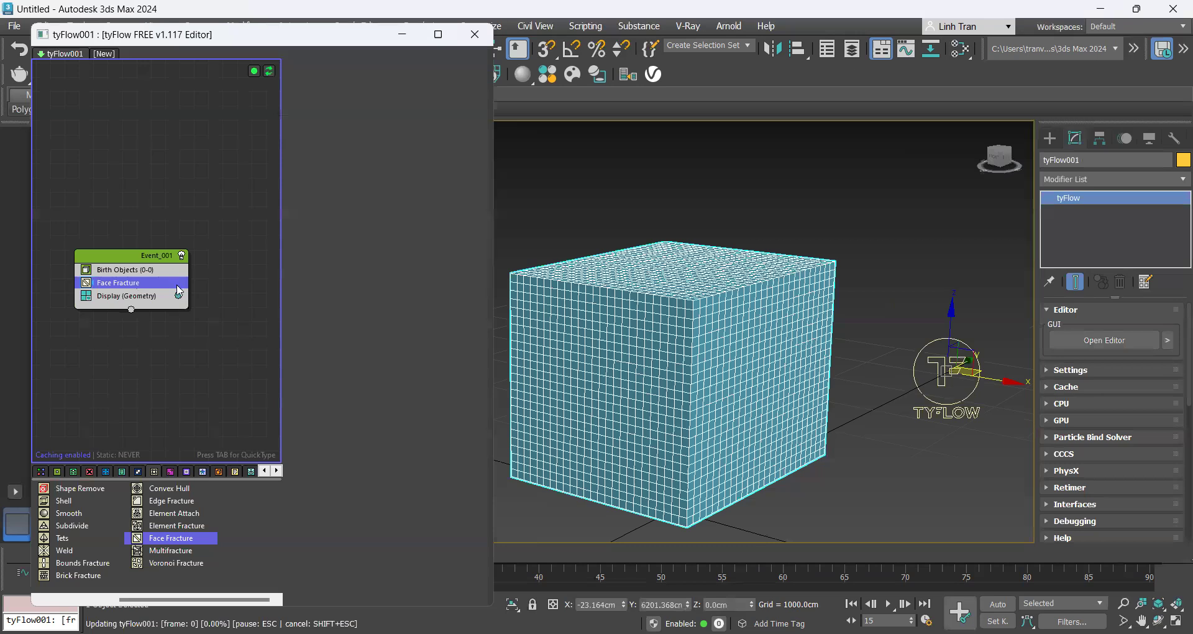
click(110, 283)
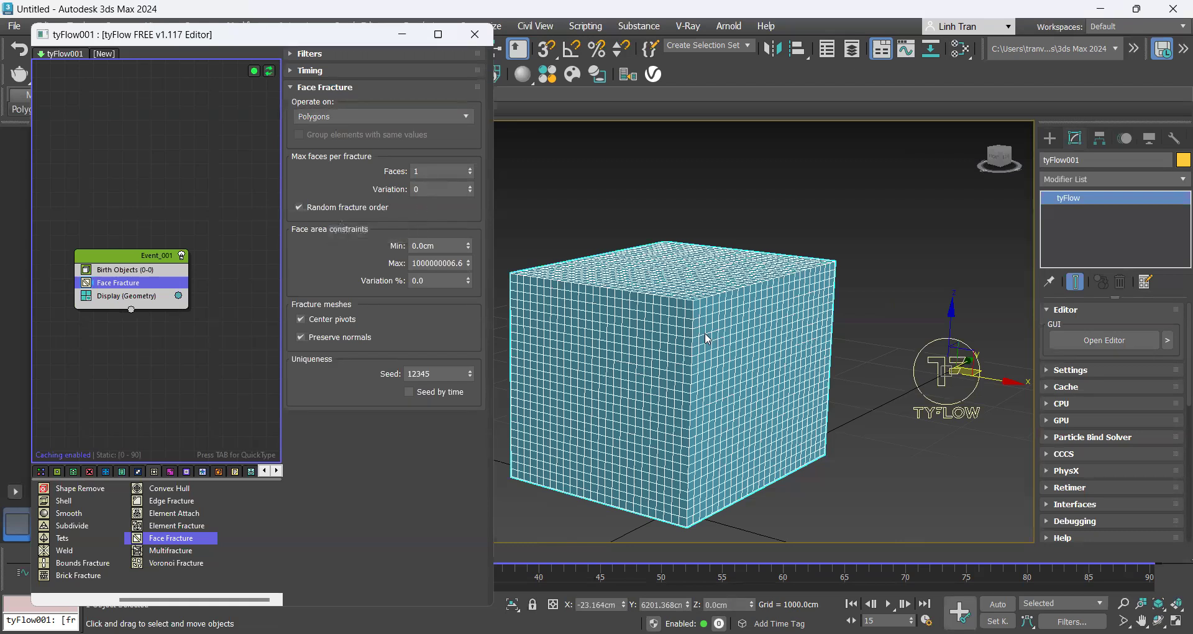
Step: Add Surface Test and Property Test operators after Face Fracture, then select the Surface Test
scroll(573, 325, down, 3)
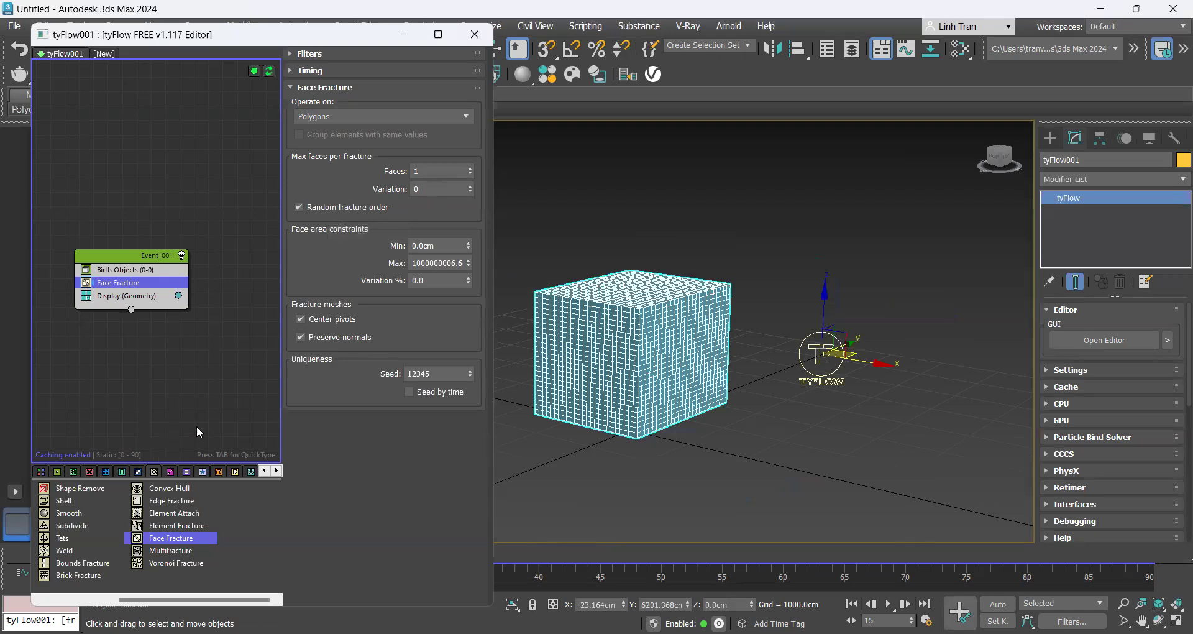
click(236, 471)
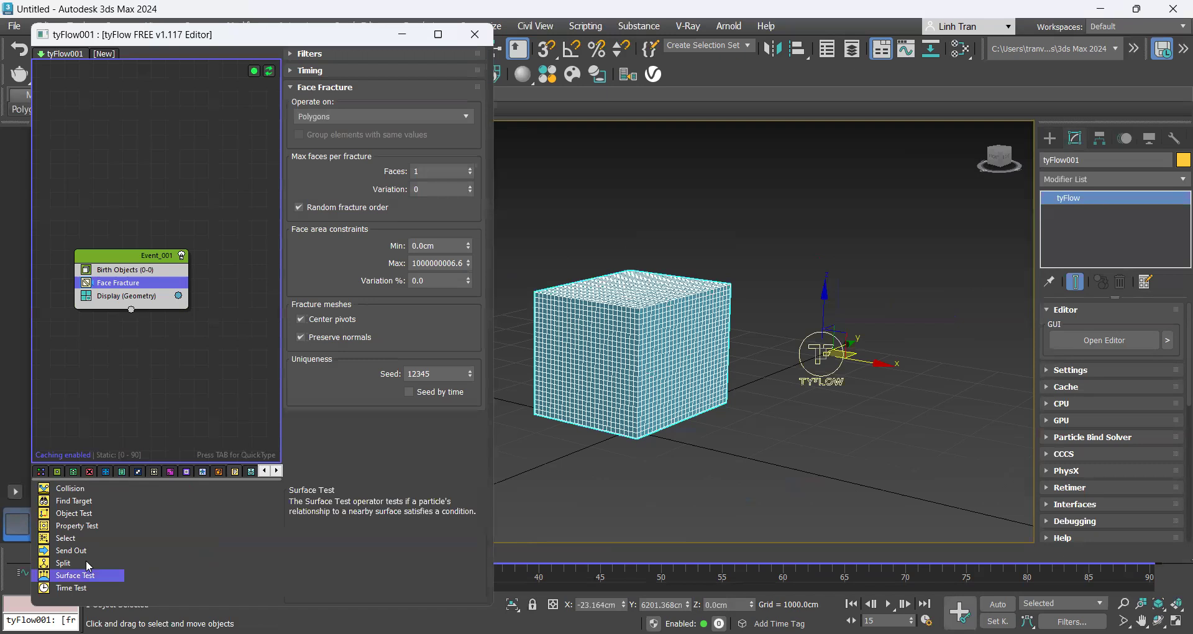
drag(94, 321, 124, 291)
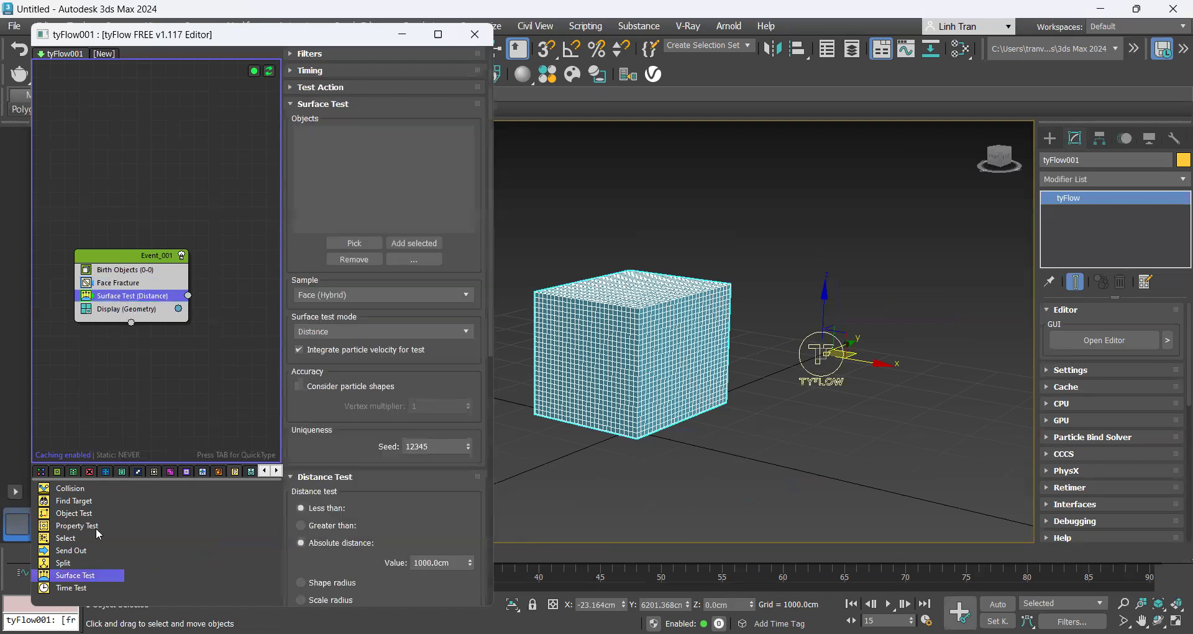
drag(79, 359, 131, 301)
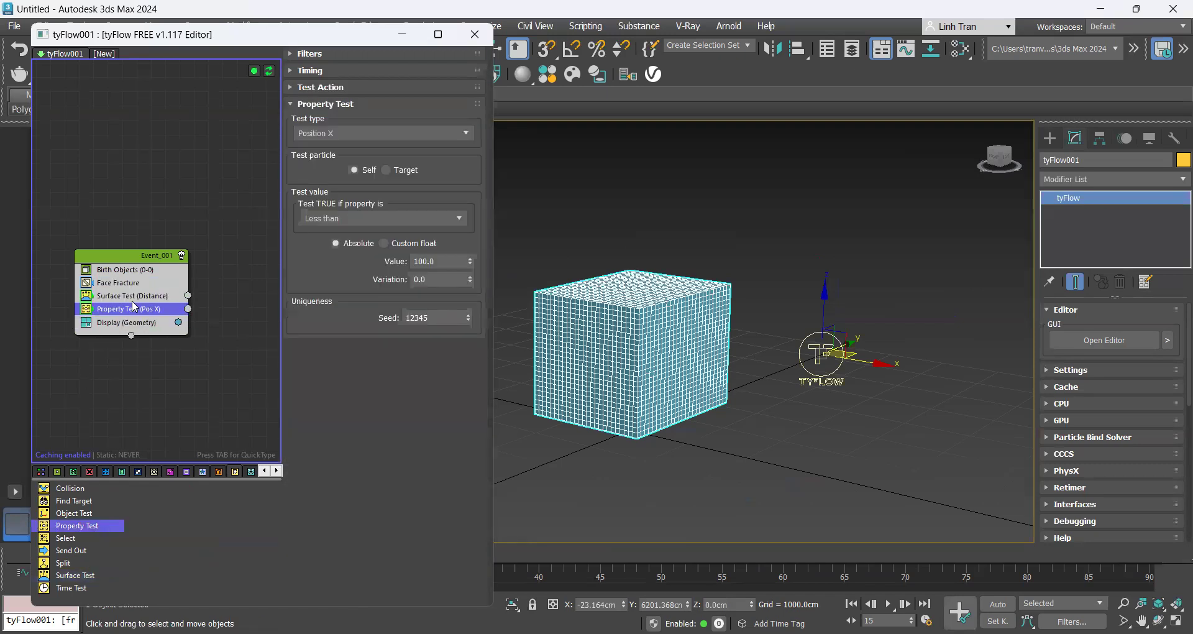
click(132, 297)
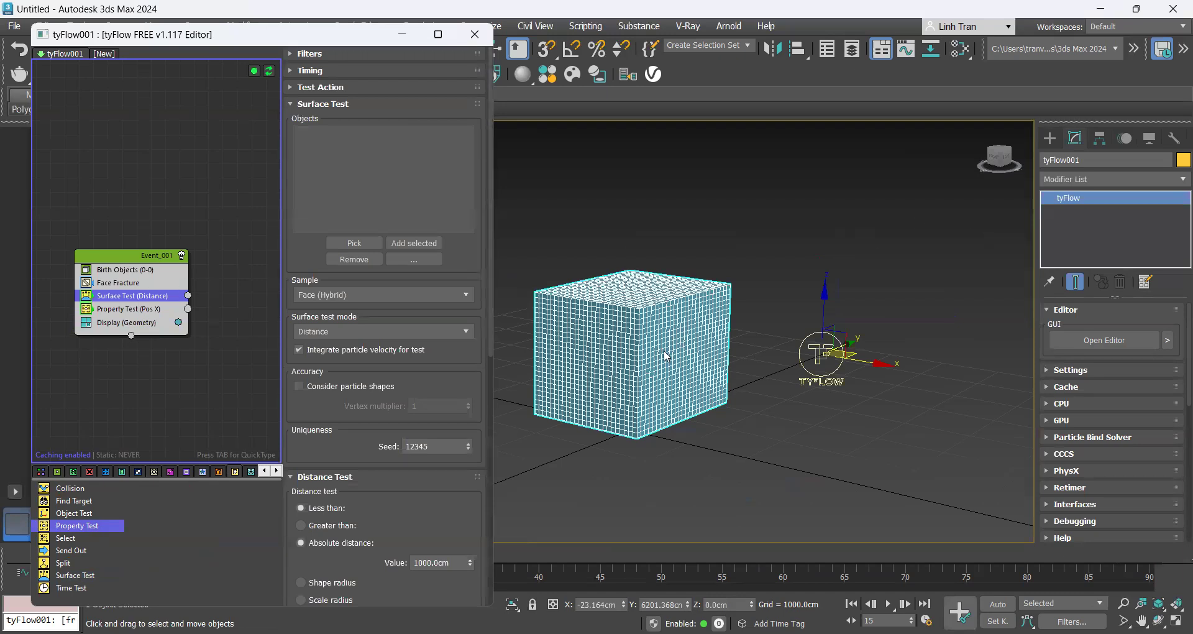
Step: Create a sphere with a radius of about 280 cm on the ground beside the box
click(1049, 137)
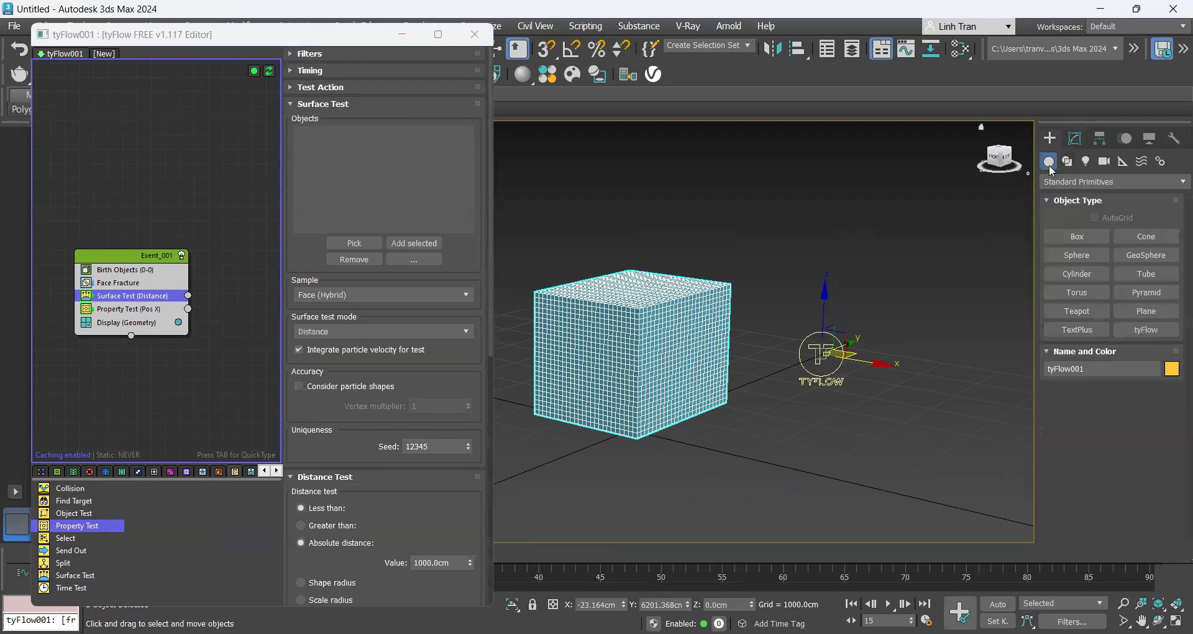
click(1084, 255)
alt+middle_drag(821, 435, 772, 451)
drag(762, 442, 777, 455)
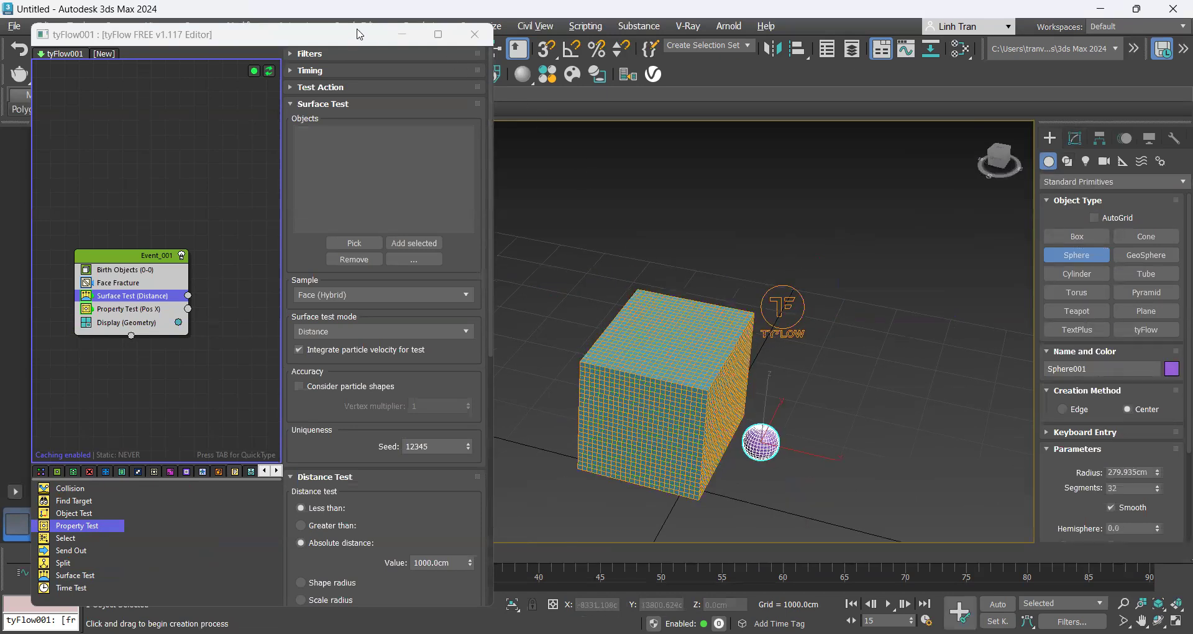
Step: Raise the sphere and move it next to the box's side face, at about X 719, Y 1604, Z 593 cm
drag(355, 82, 355, 86)
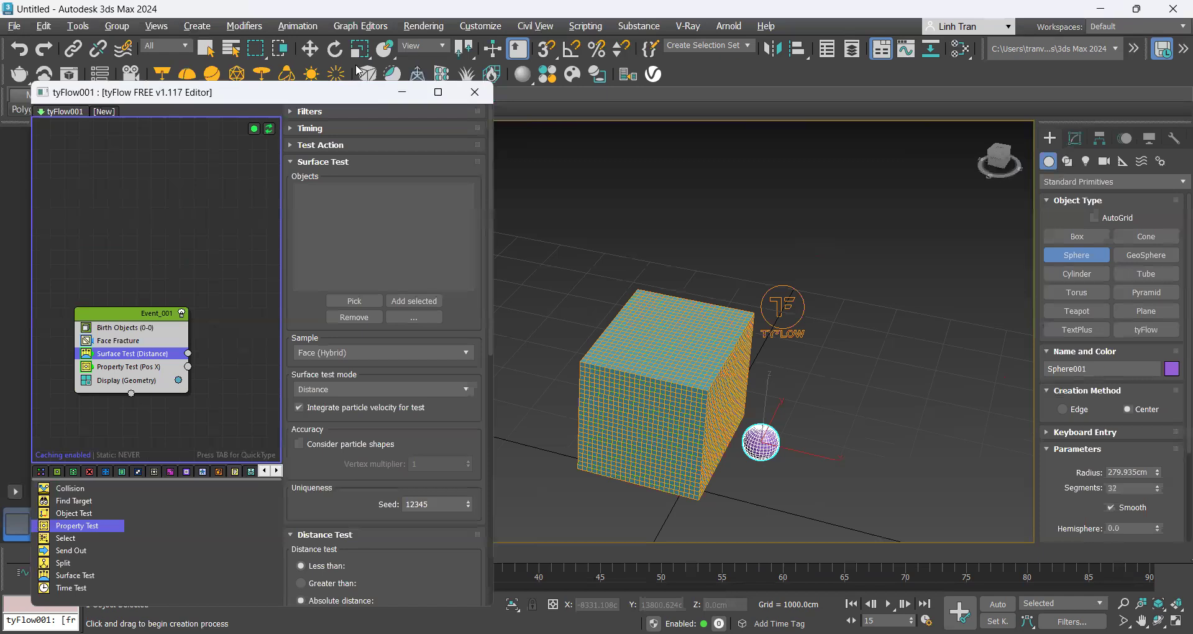
key(w)
drag(768, 401, 771, 373)
scroll(772, 413, up, 3)
alt+middle_drag(757, 475, 819, 423)
drag(819, 423, 802, 419)
mouse_move(797, 461)
alt+middle_down()
mouse_move(768, 470)
mouse_move(780, 470)
alt+middle_up()
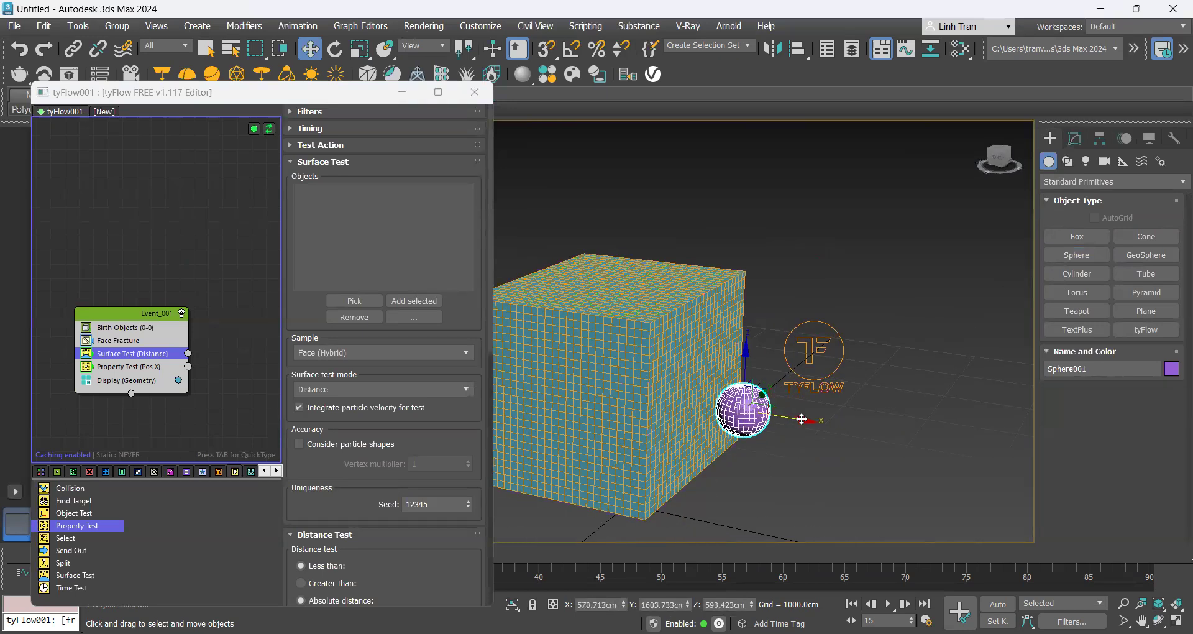
drag(801, 419, 826, 421)
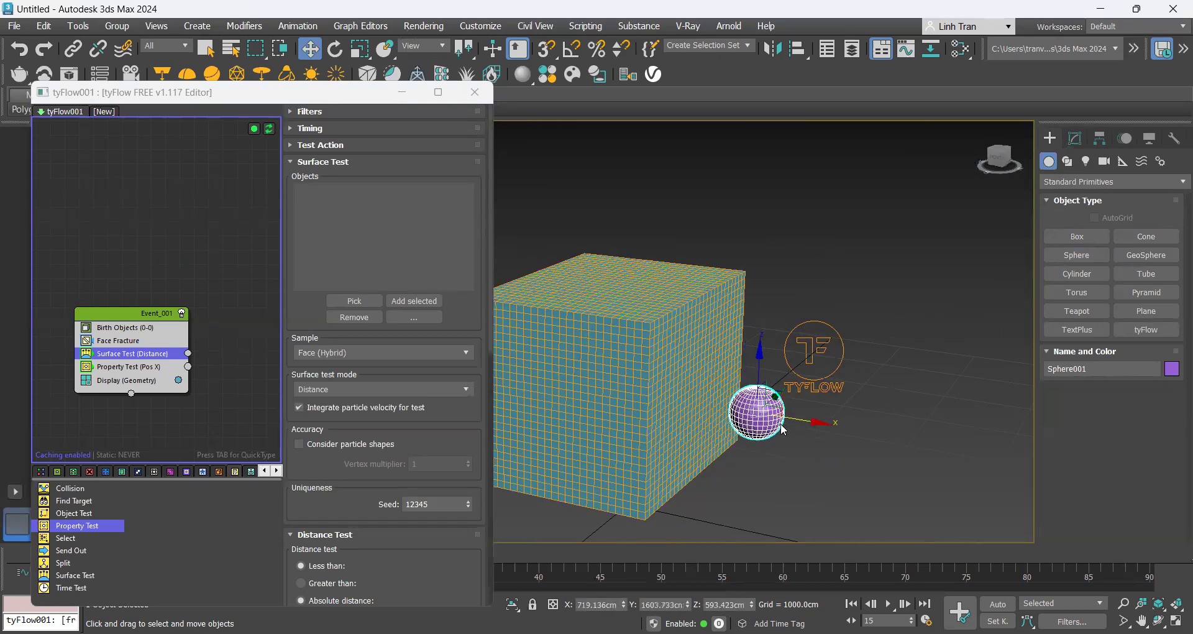
Step: Set the Surface Test's absolute distance value to 100 cm
click(138, 356)
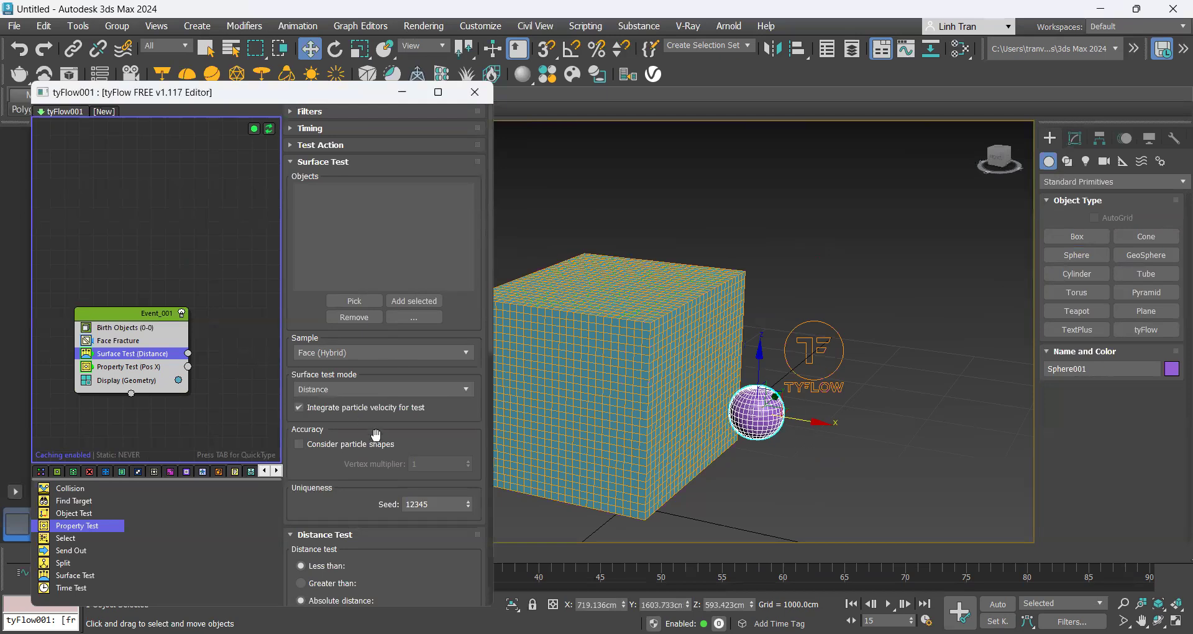
scroll(362, 471, down, 5)
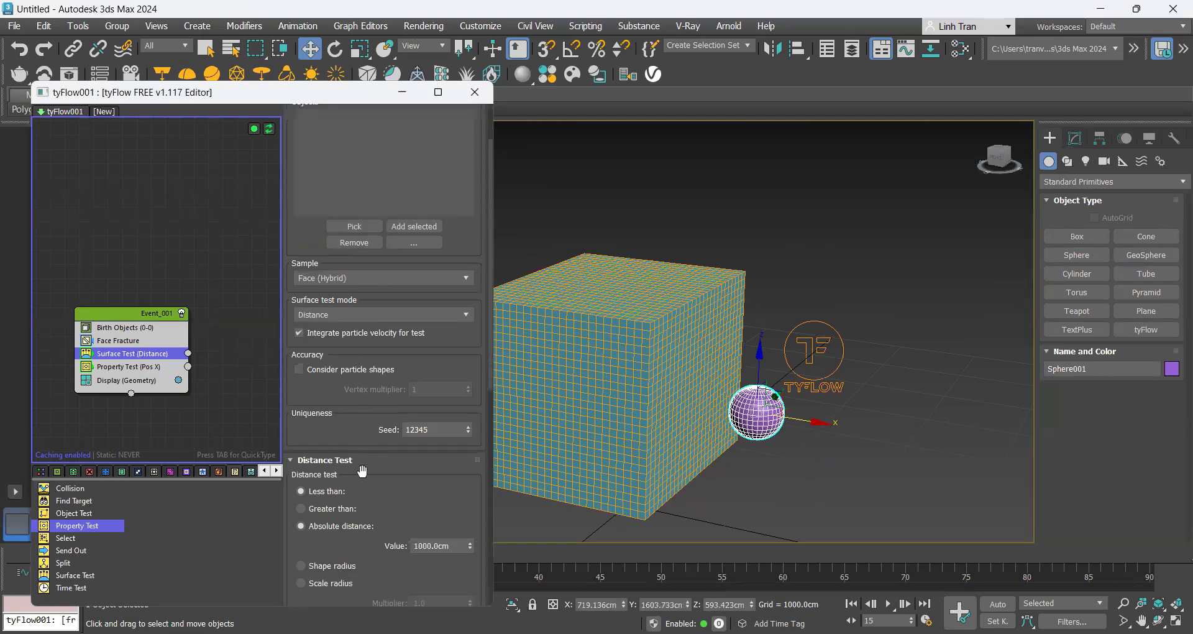
double_click(457, 490)
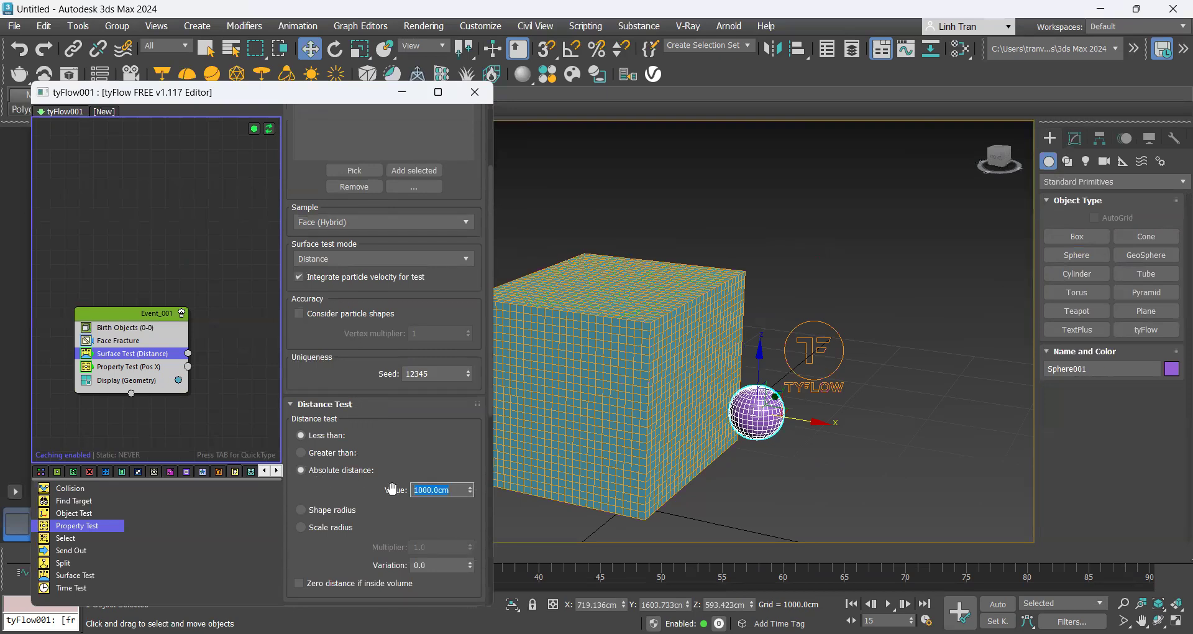
text(5)
key(Return)
Step: Pick the sphere as the Surface Test's object
scroll(360, 381, up, 2)
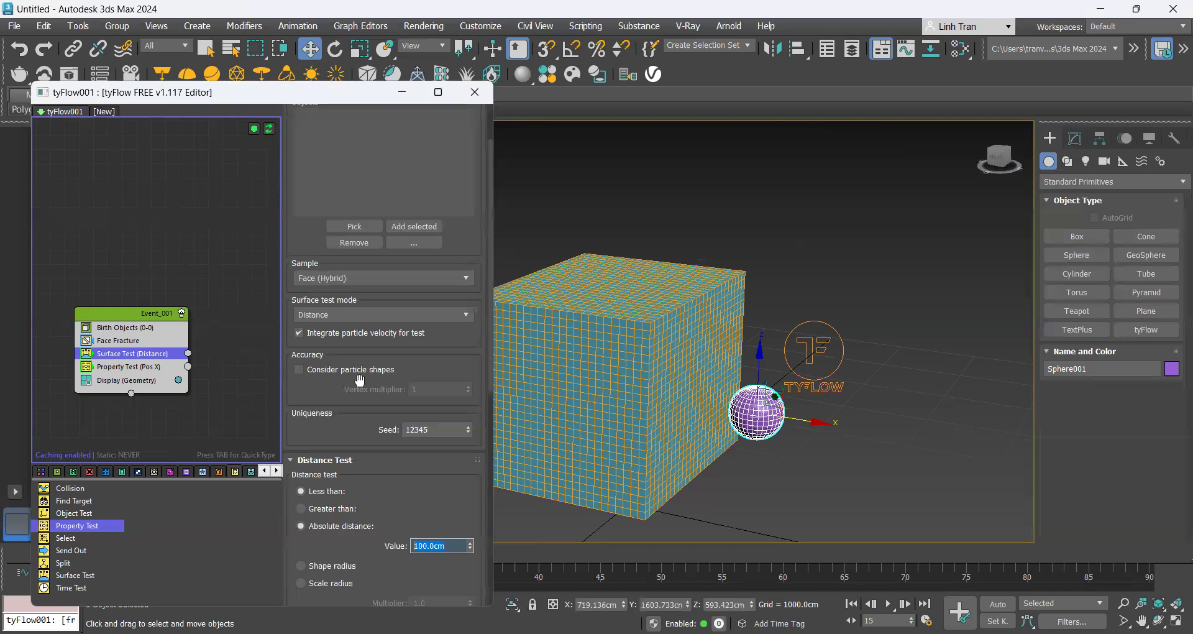
scroll(359, 380, up, 2)
click(350, 282)
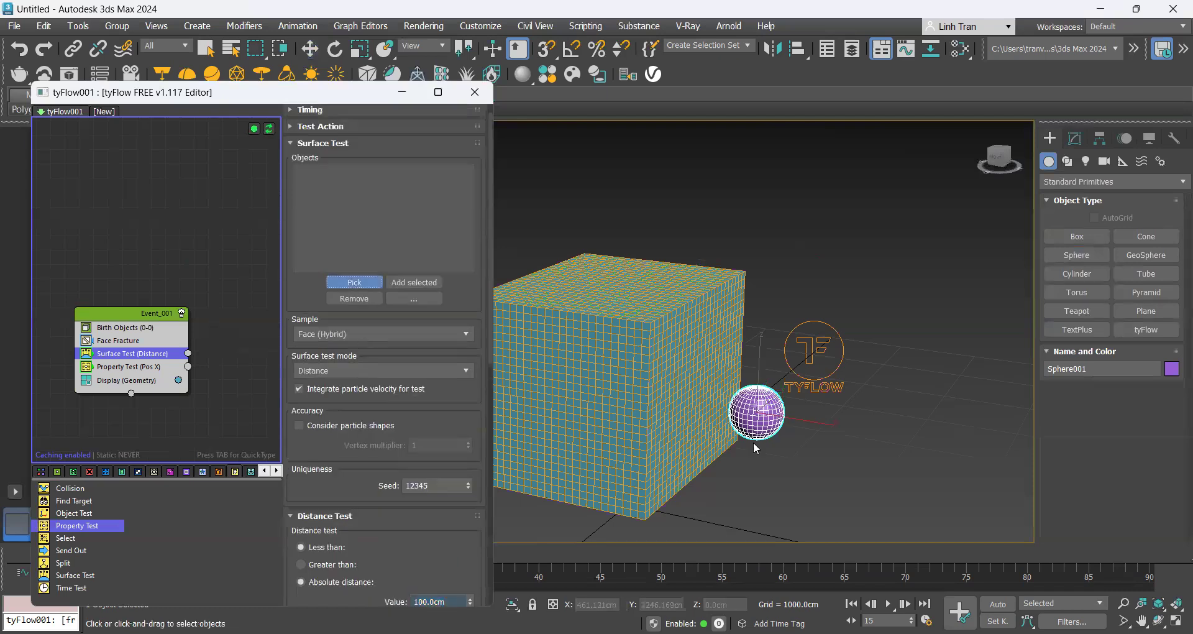
click(760, 412)
Step: Review the Surface Test's timing, object, distance and noise settings
scroll(386, 373, up, 1)
click(299, 129)
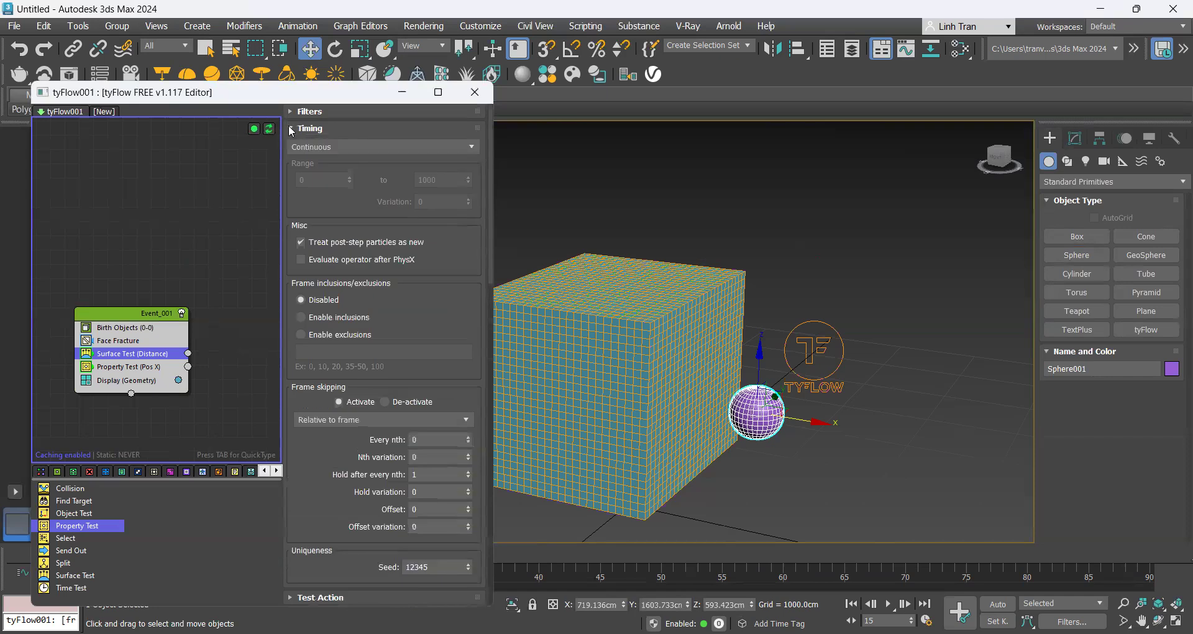
click(292, 129)
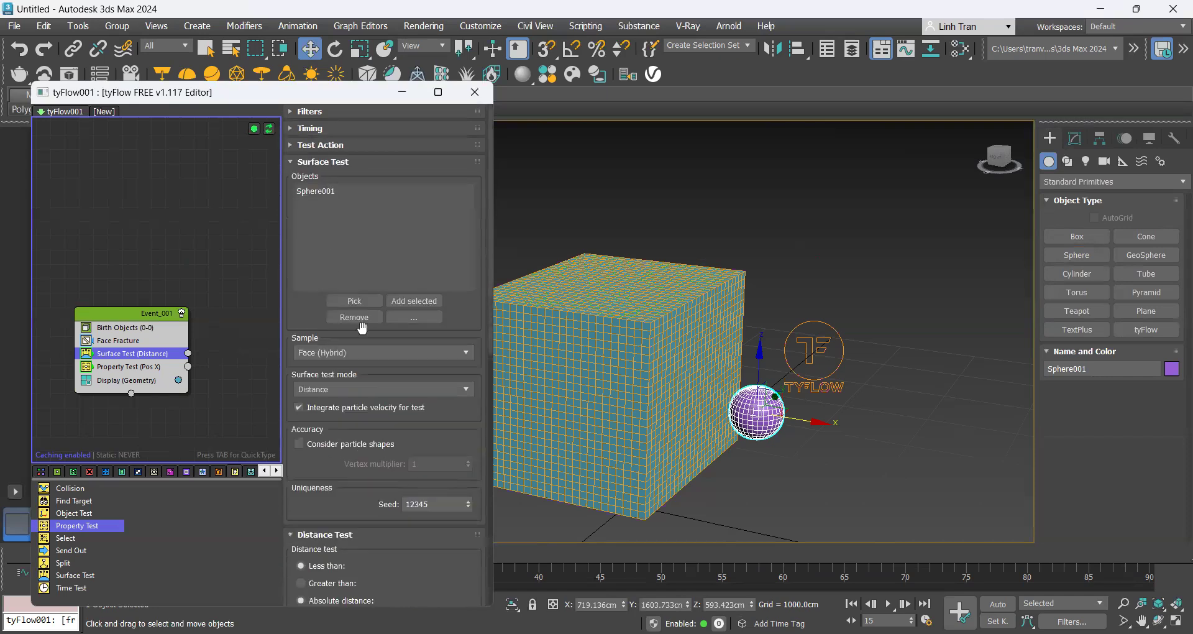
scroll(390, 390, down, 3)
scroll(390, 394, down, 5)
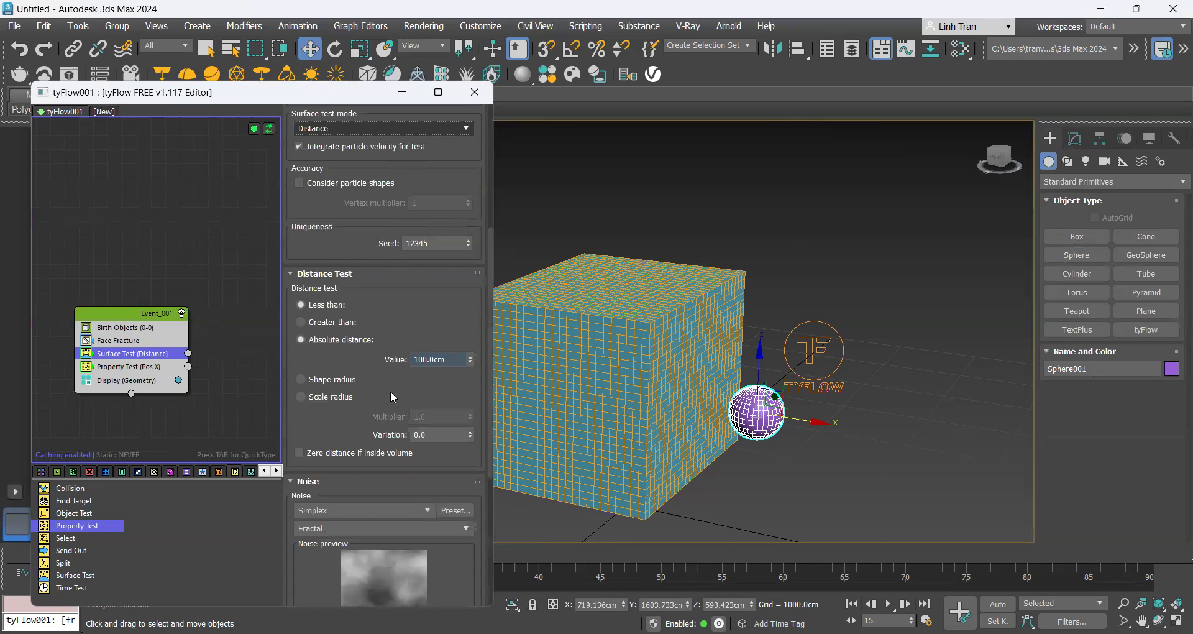
scroll(364, 423, down, 3)
click(339, 445)
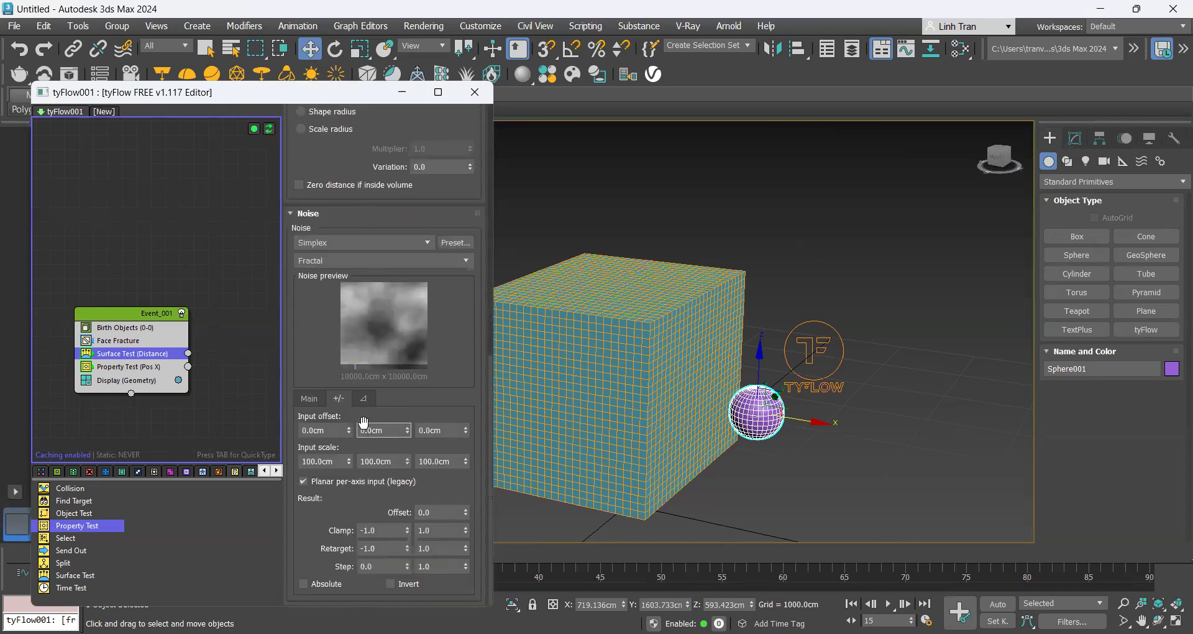
Step: Connect the Surface Test's output to a new event placed beside Event_001, widening the editor to fit both
click(133, 374)
drag(167, 308, 138, 242)
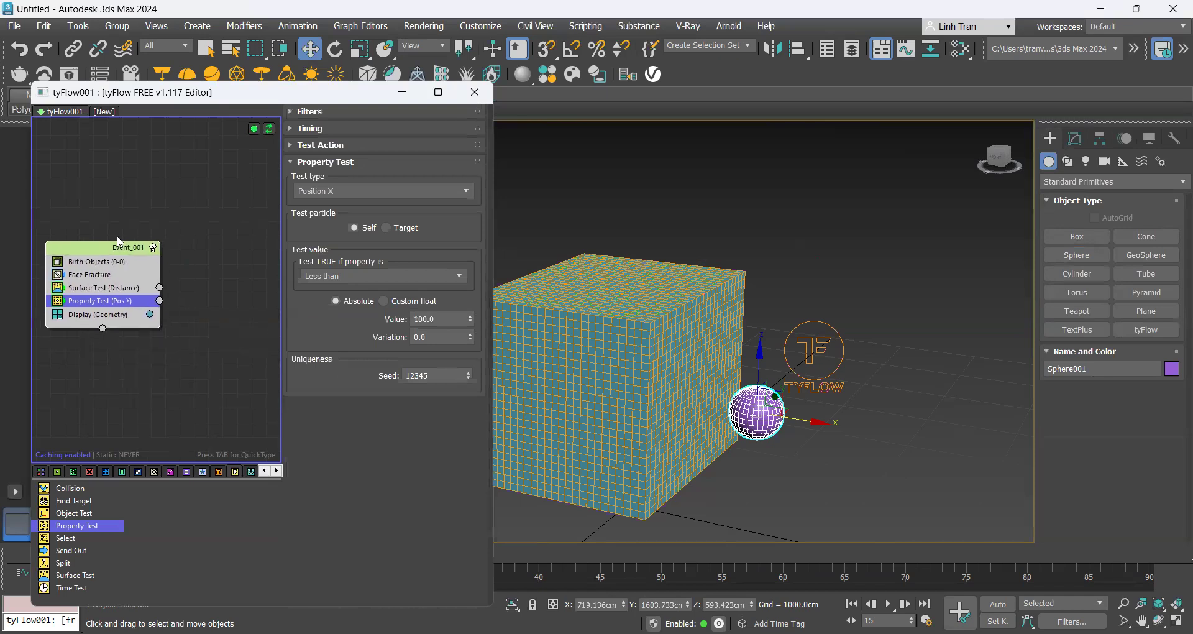
drag(159, 286, 220, 336)
click(116, 291)
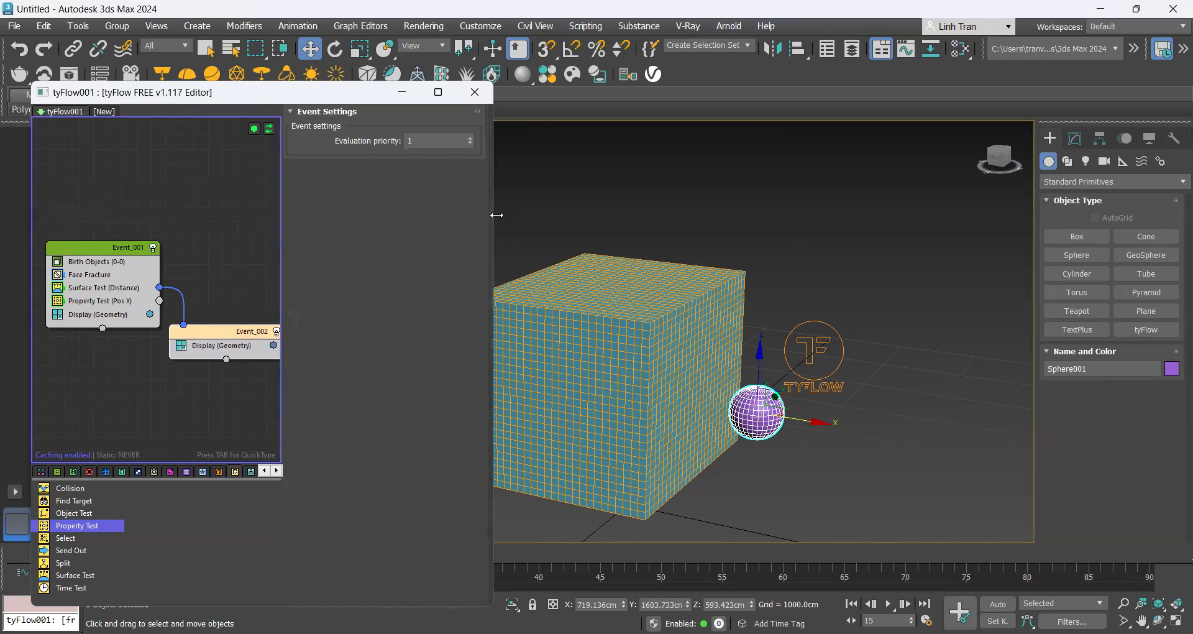
drag(494, 215, 549, 215)
drag(220, 343, 247, 309)
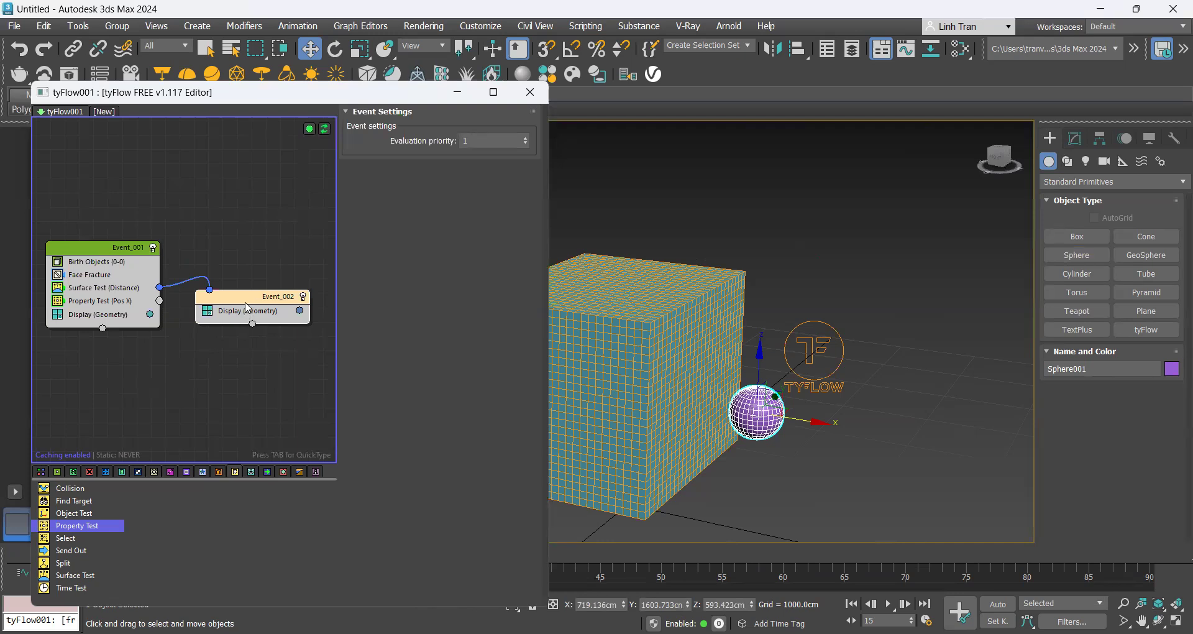
Step: Add a Particle Groups operator set to simulation group 1 to Event_002 and make the event's display colour red (FF5A5A)
key(Tab)
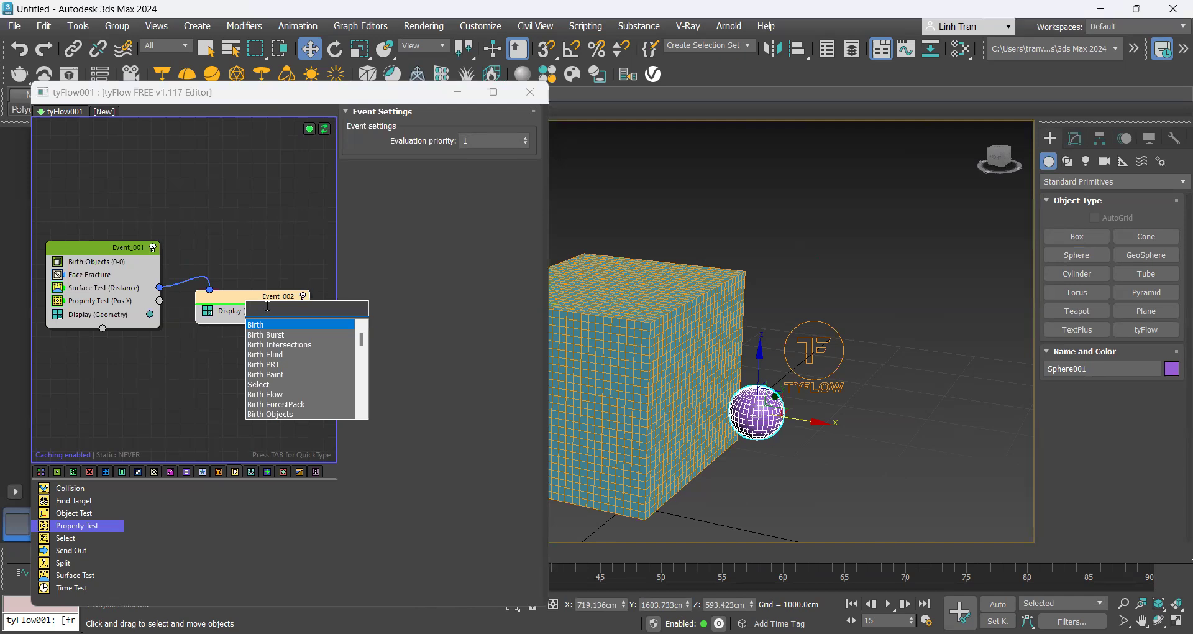
text(group)
key(BackSpace)
text(oup)
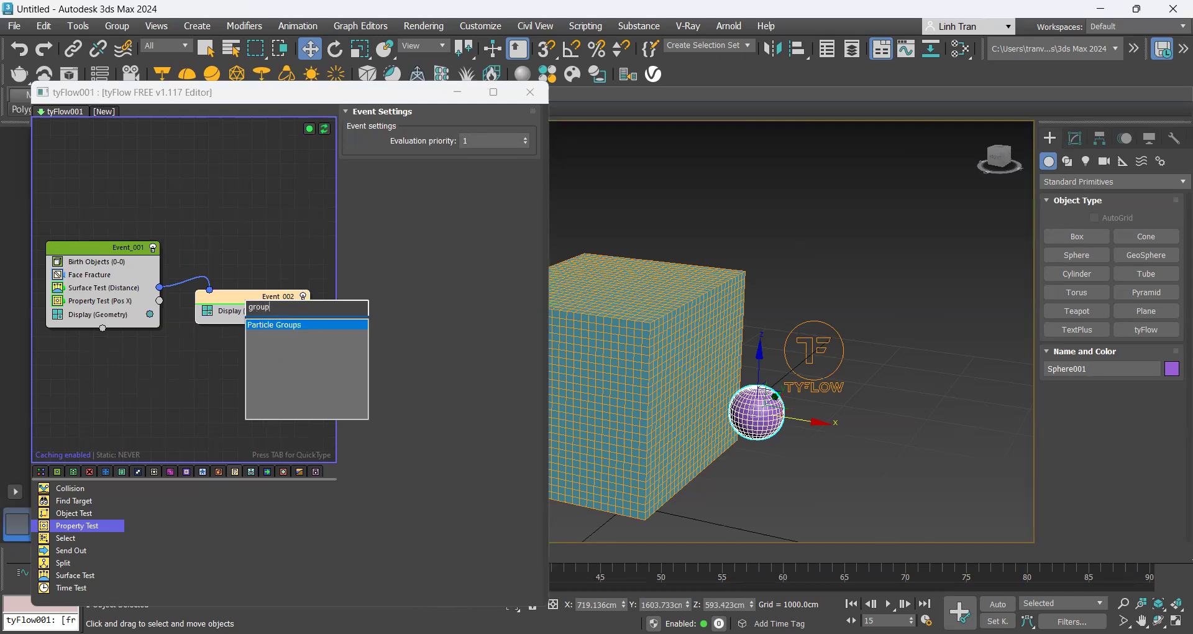
click(283, 326)
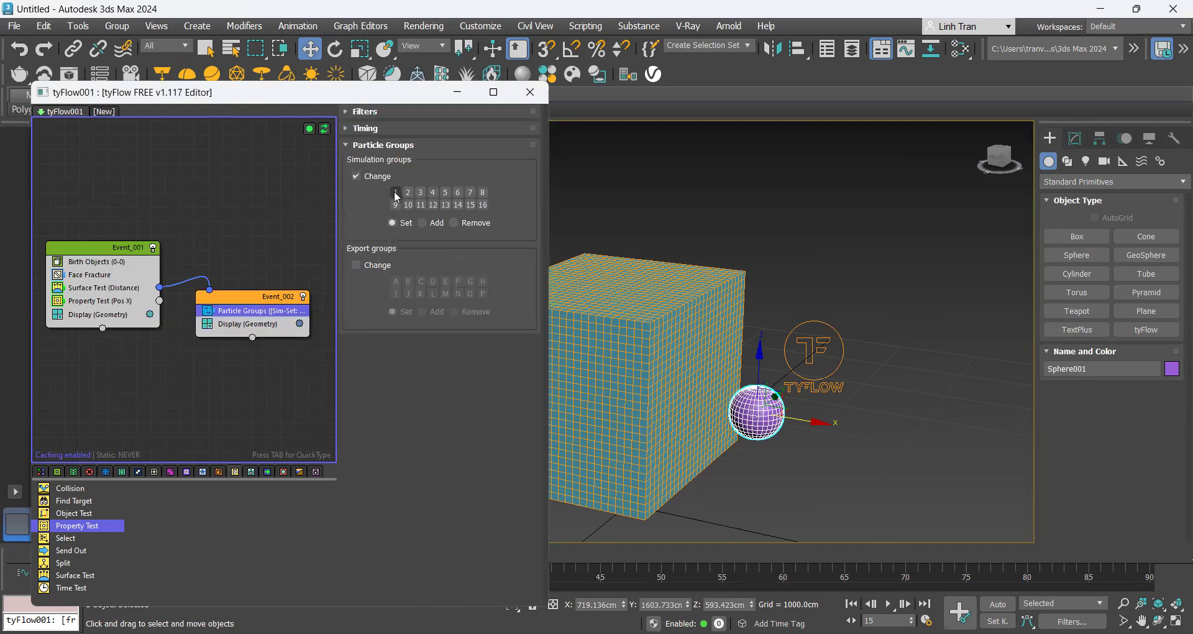
click(396, 193)
drag(256, 301, 252, 305)
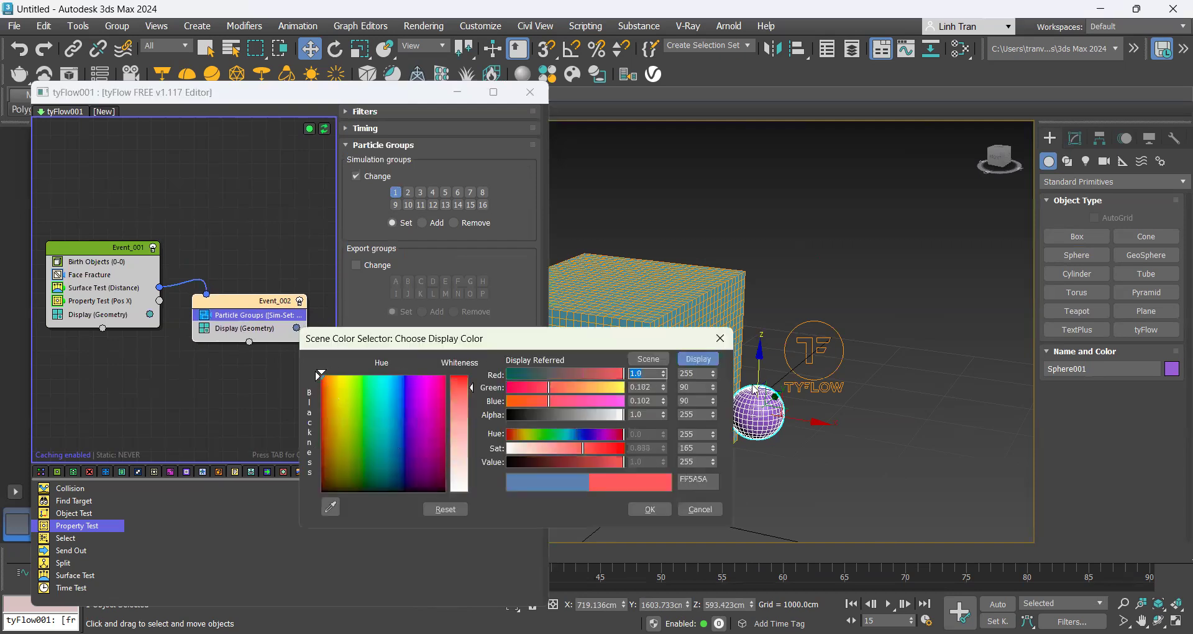
click(664, 514)
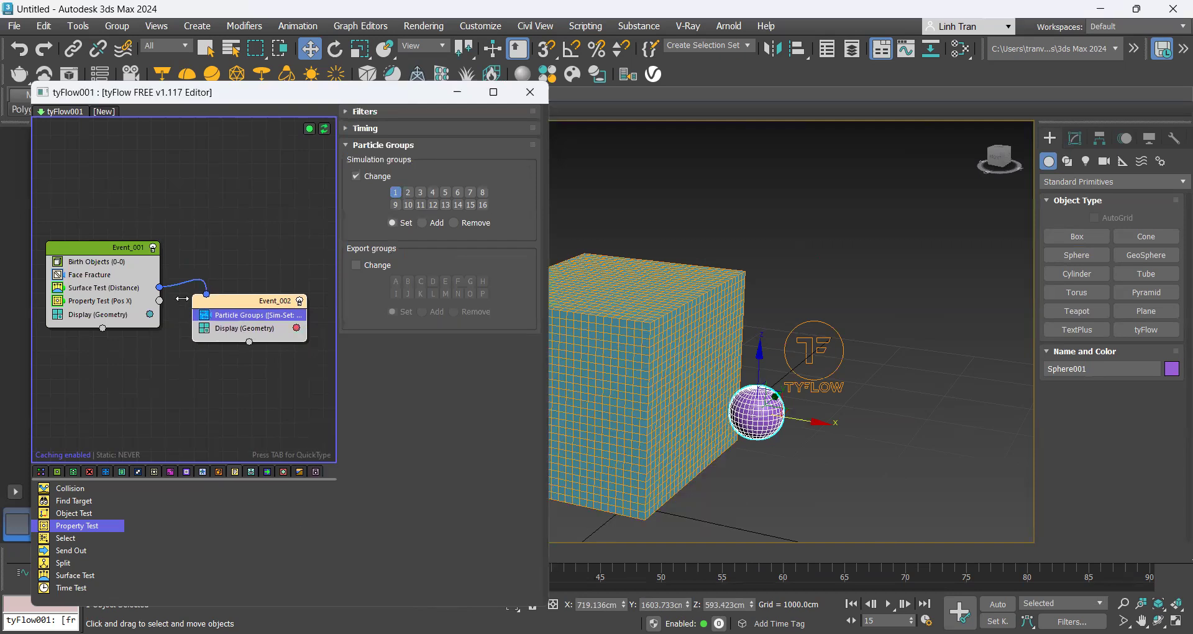
Step: Set Event_001's Property Test to test for a neighbor count greater than 0
click(106, 301)
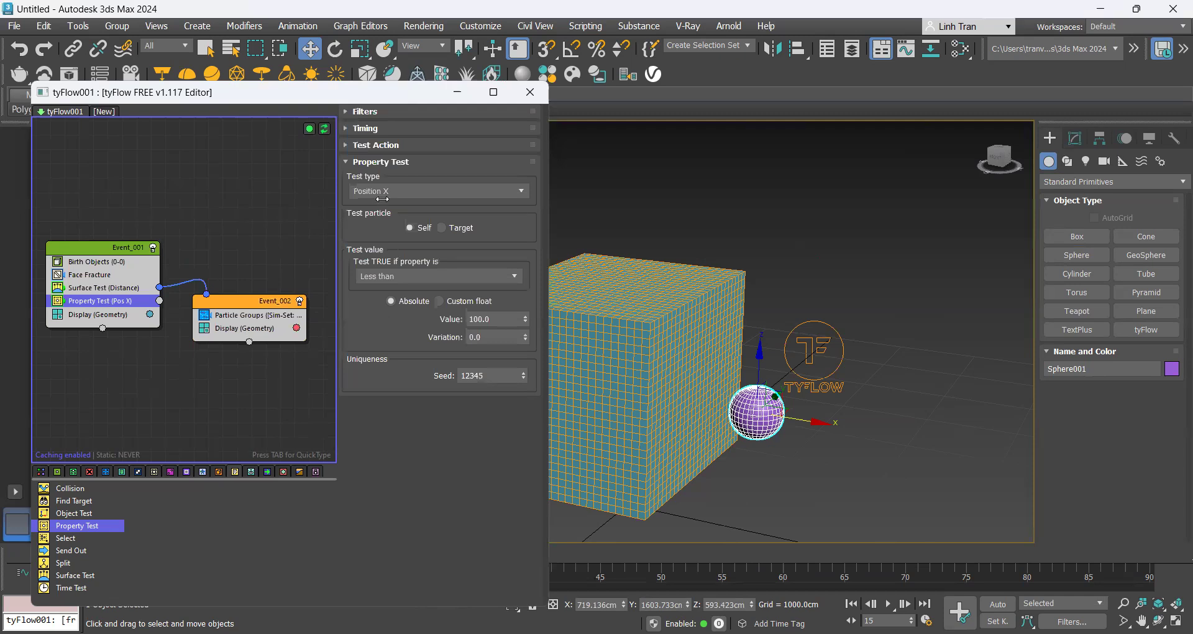
click(364, 128)
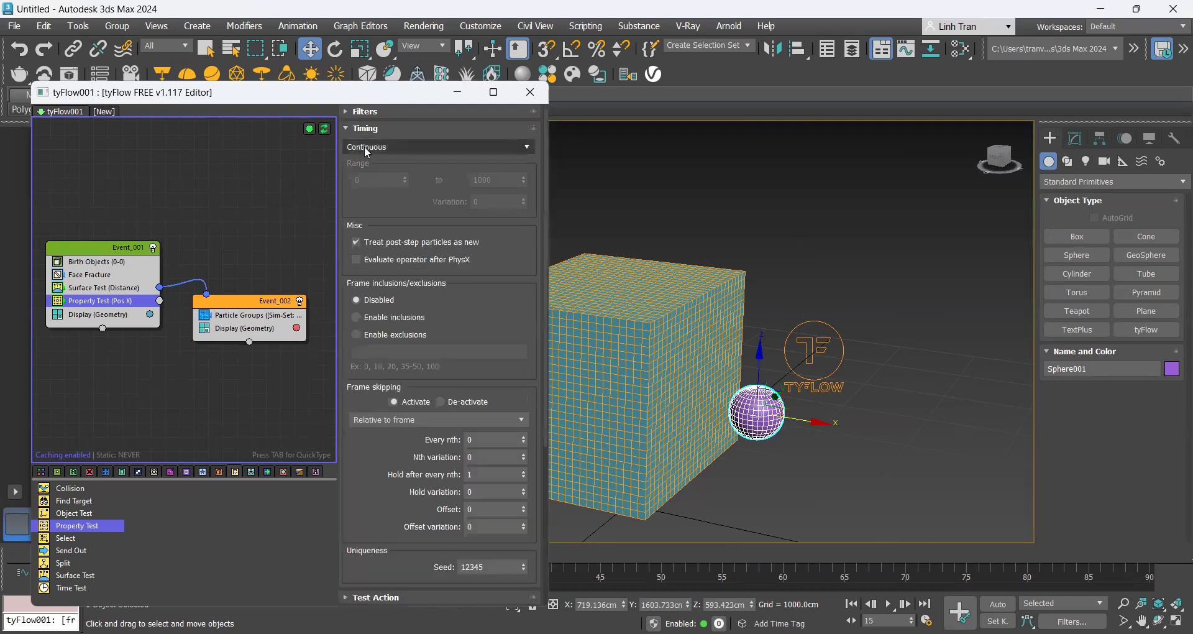
click(352, 129)
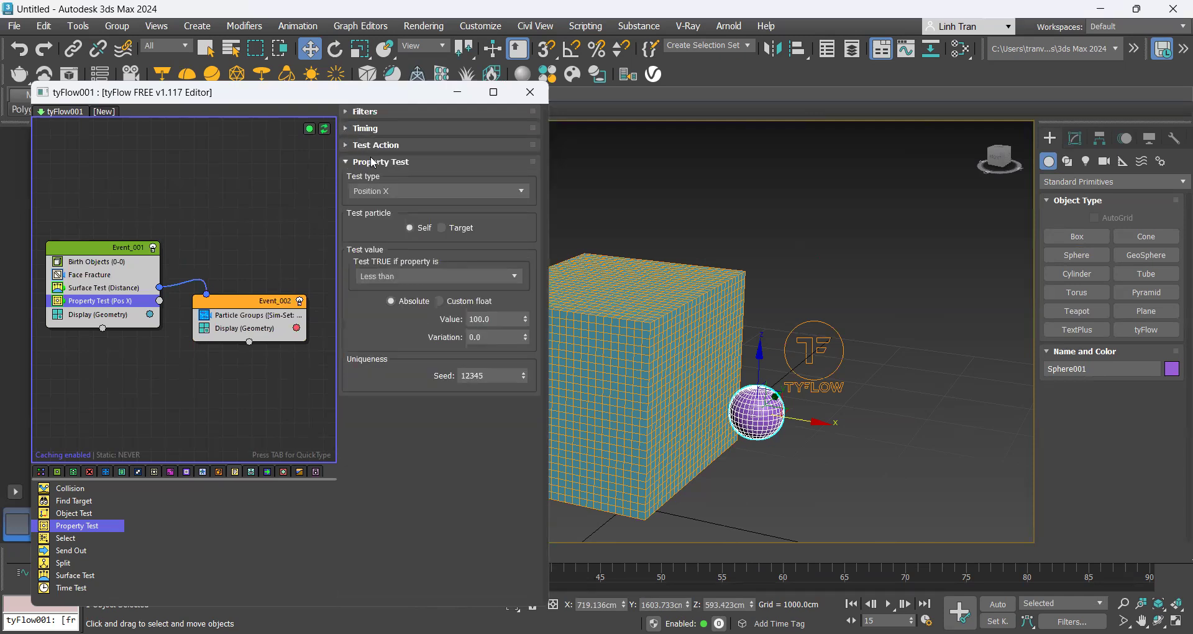
click(384, 192)
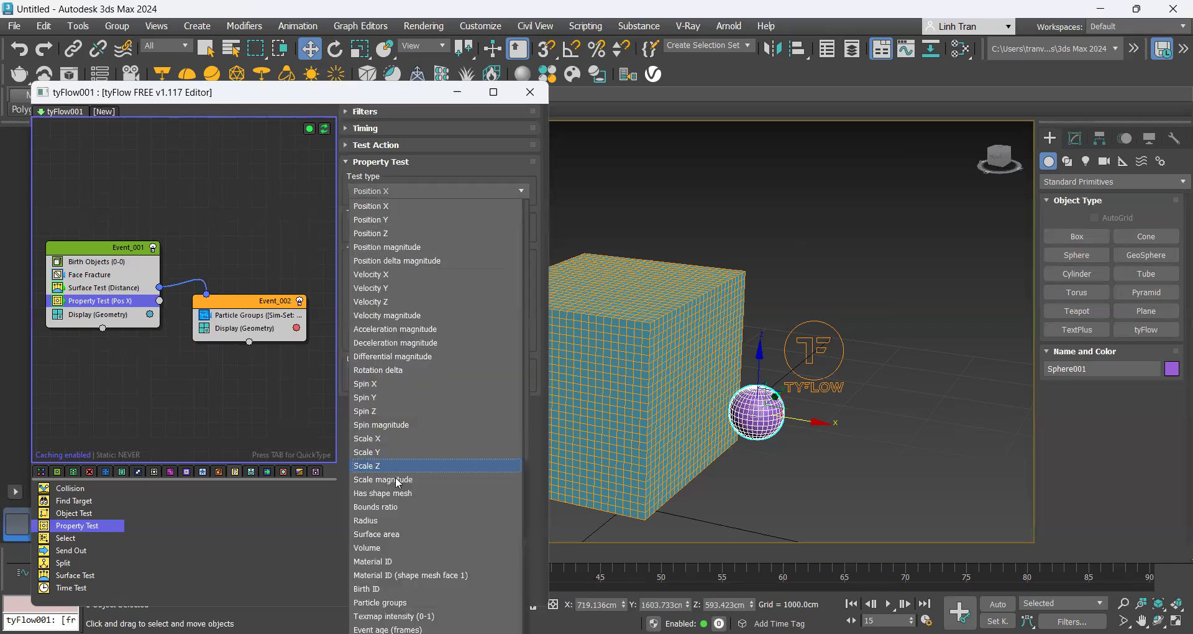
scroll(397, 480, down, 4)
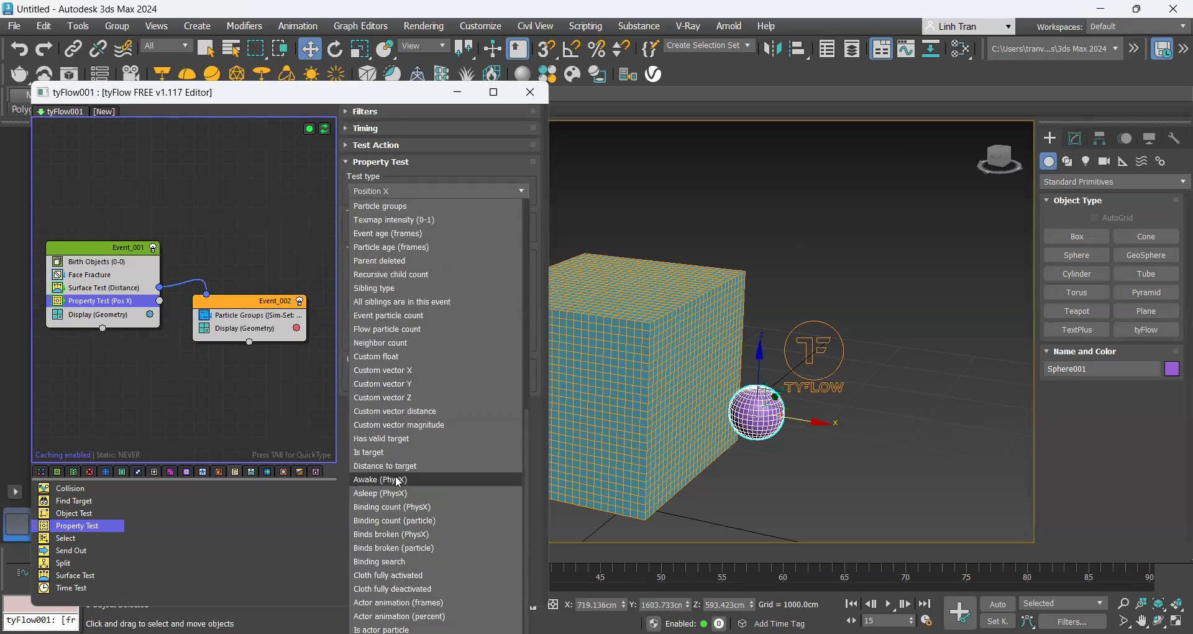
click(404, 343)
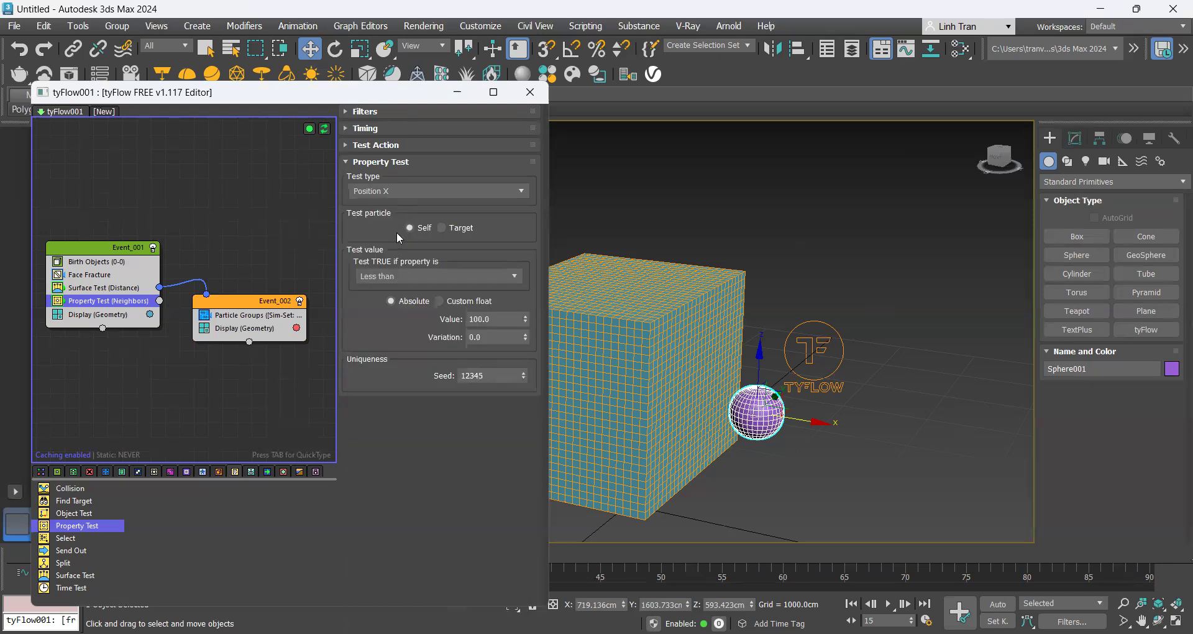
click(403, 282)
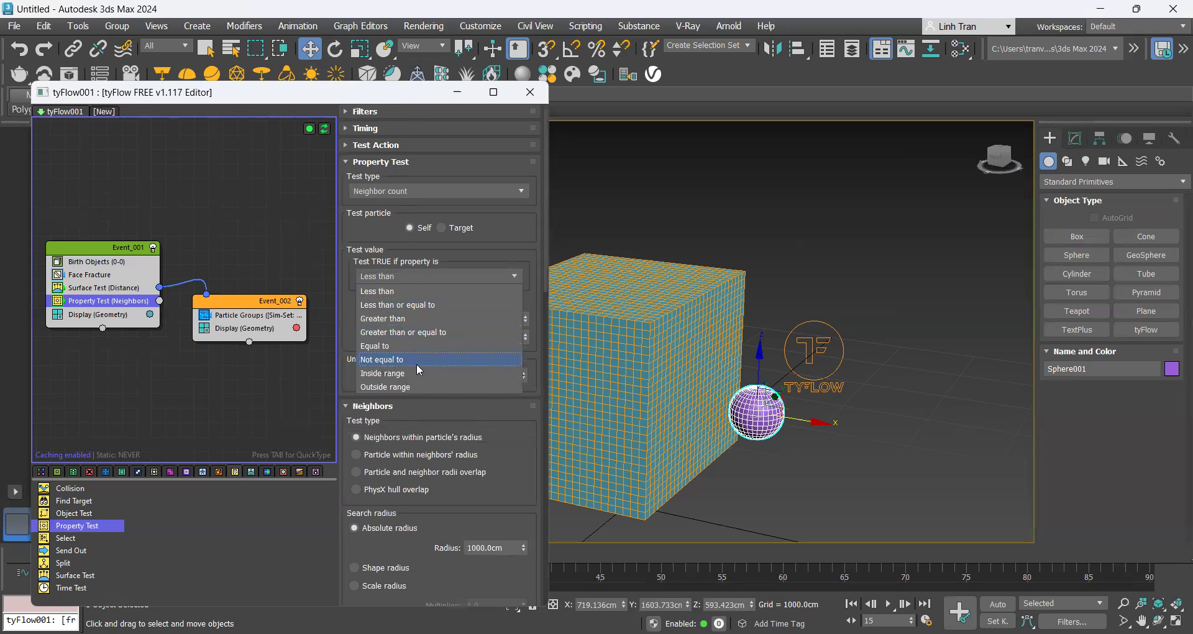
click(422, 319)
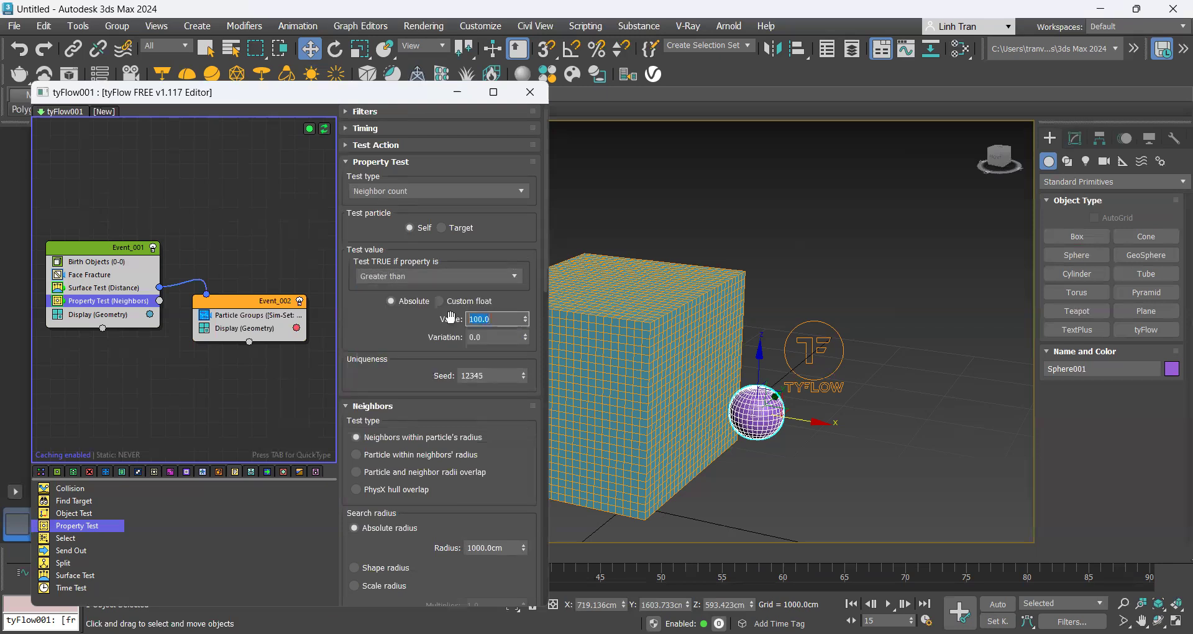
key(Return)
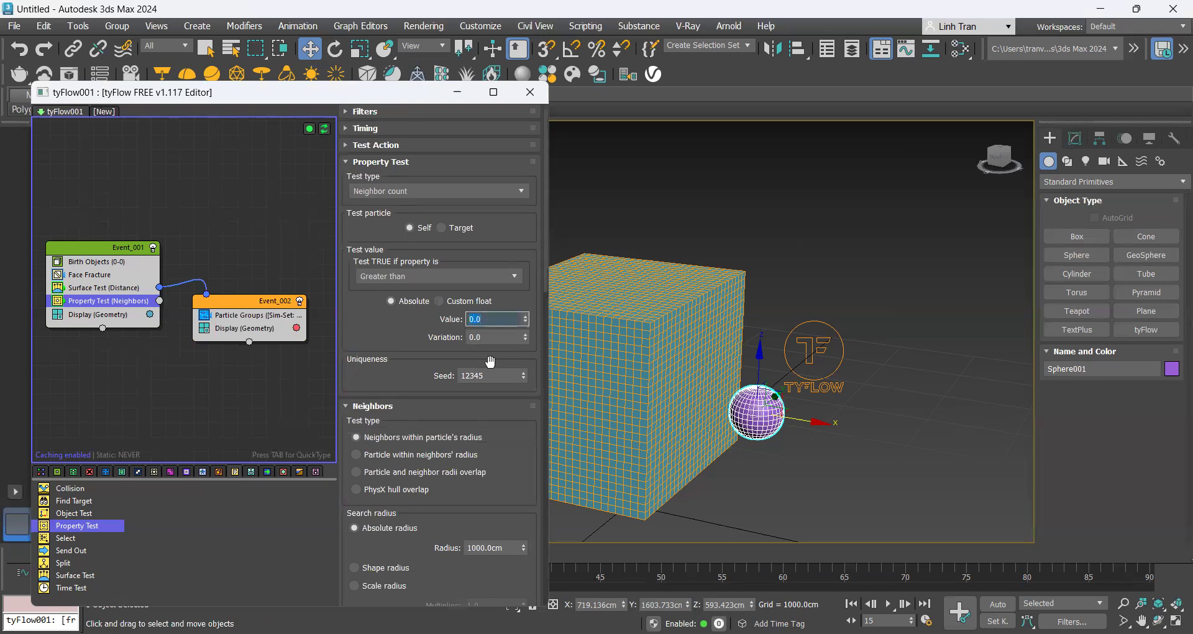
Step: Limit the Property Test's neighbor search to particles in simulation group 1
scroll(511, 464, down, 1)
drag(547, 280, 558, 564)
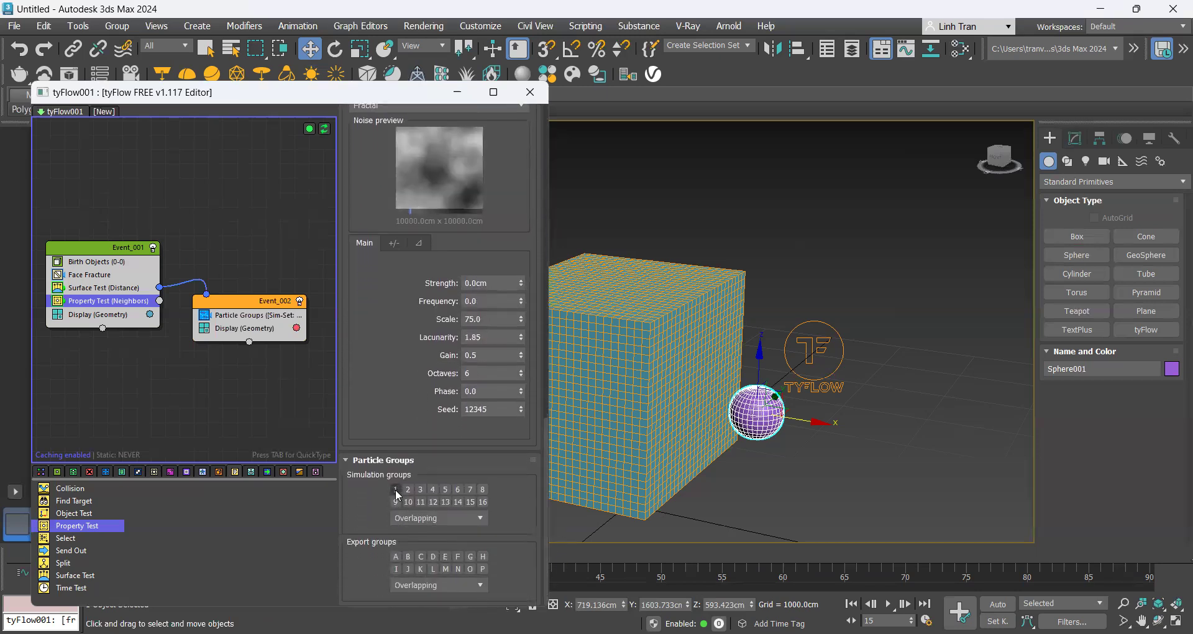
click(396, 491)
Step: Set the Surface Test's absolute distance to 200 cm and shift the sphere along X to about 702 cm
alt+middle_drag(763, 376, 880, 415)
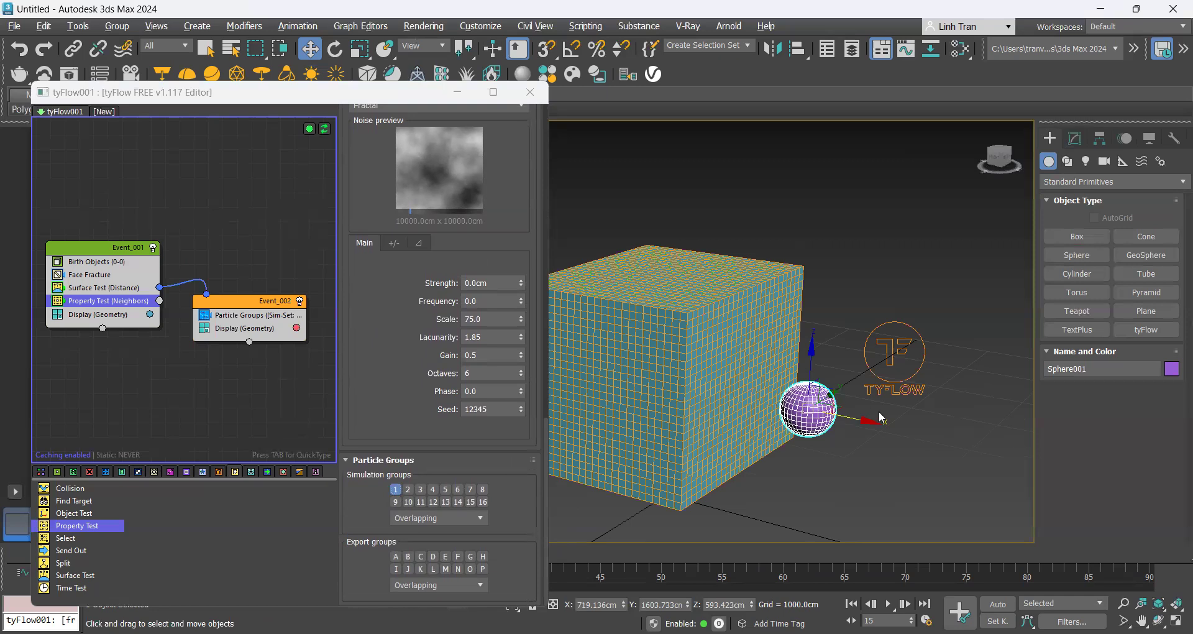
drag(866, 421, 866, 421)
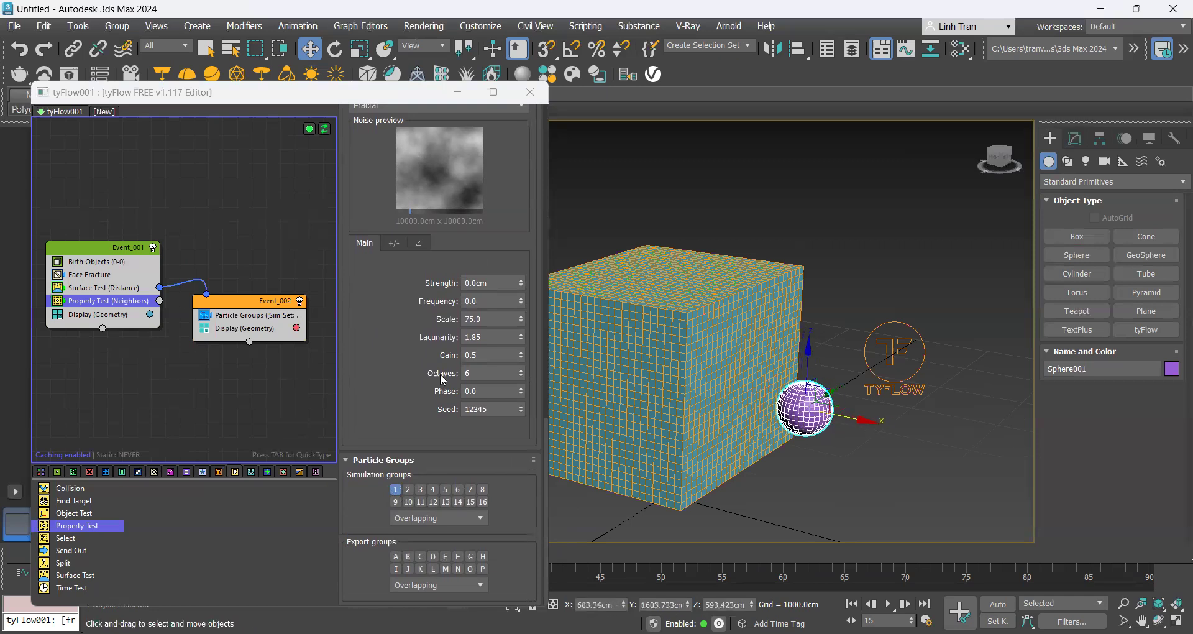
scroll(505, 512, down, 3)
drag(506, 471, 416, 474)
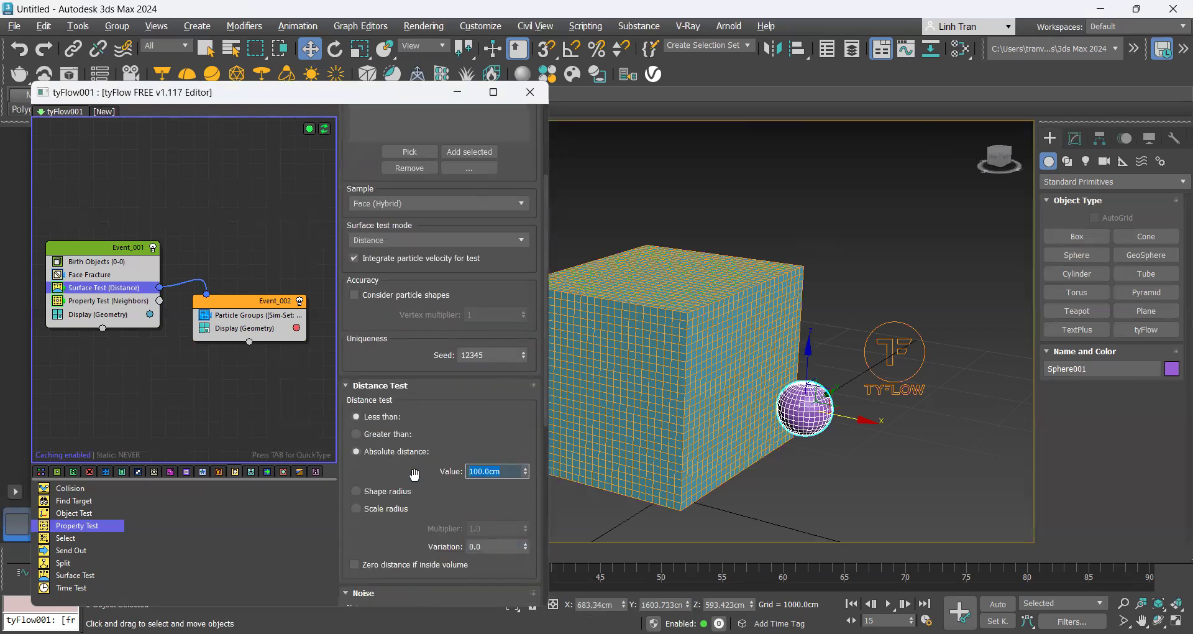
text(200)
key(Return)
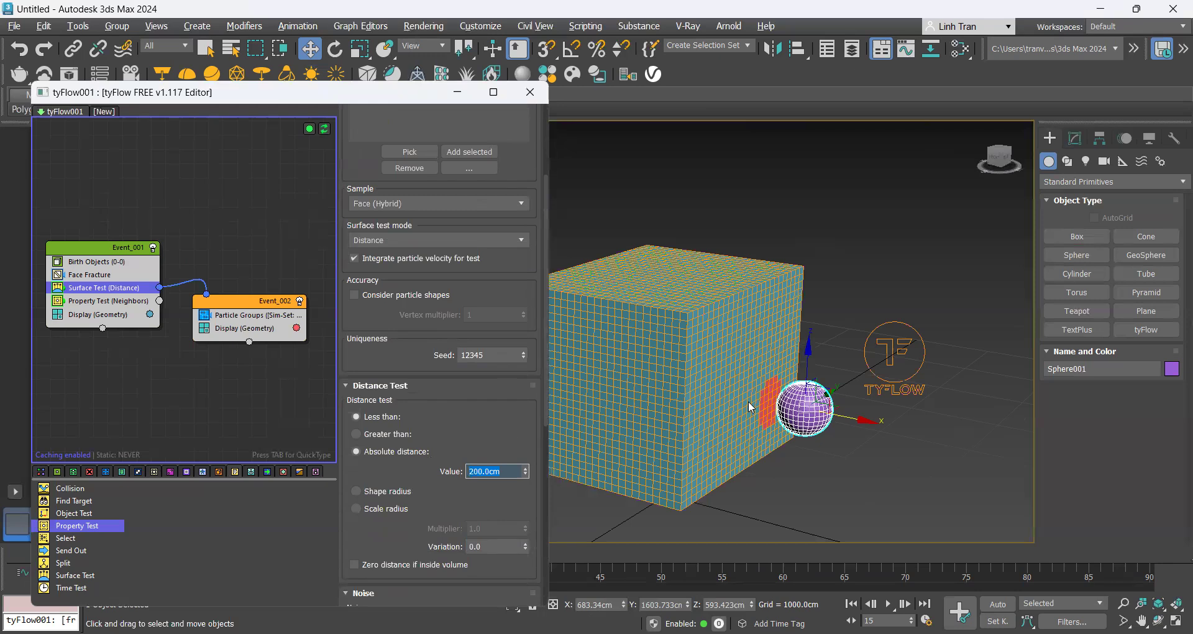
drag(859, 421, 862, 421)
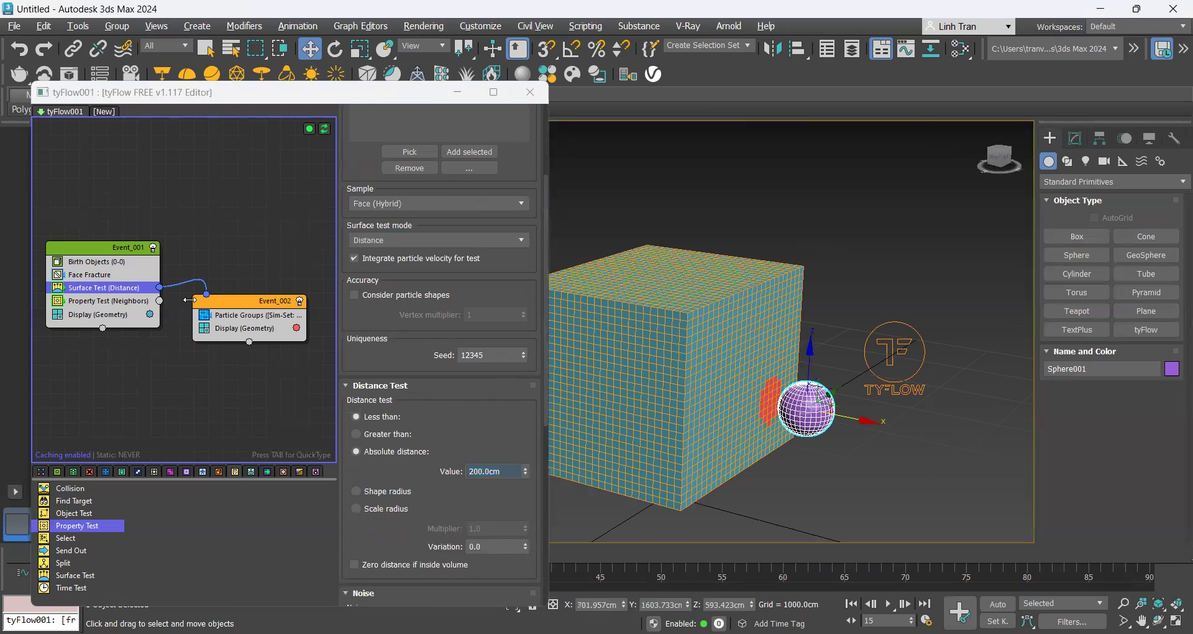
Step: Add a Spin operator to Event_002 and play the animation to check the spinning face pieces
click(219, 315)
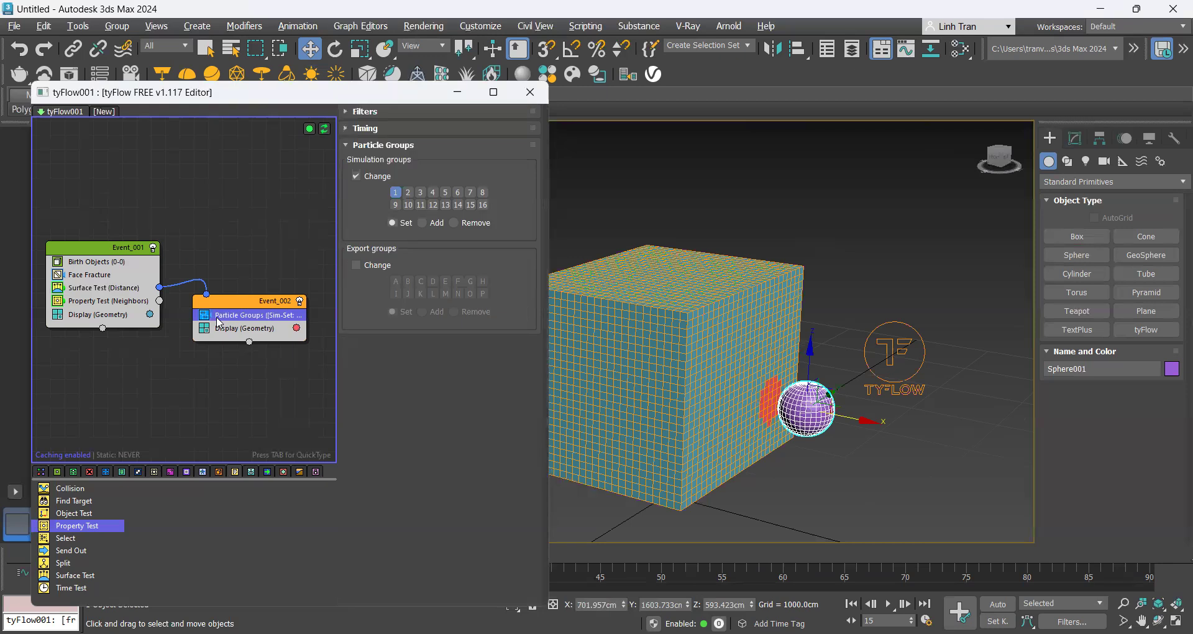
key(Tab)
text(spin)
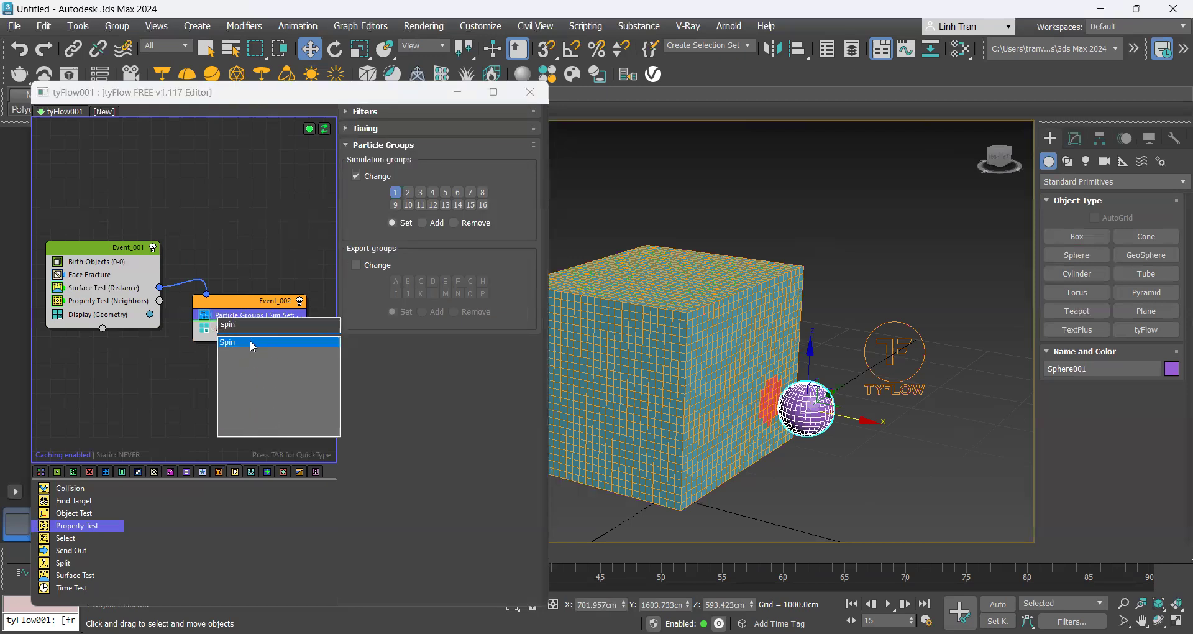
key(Return)
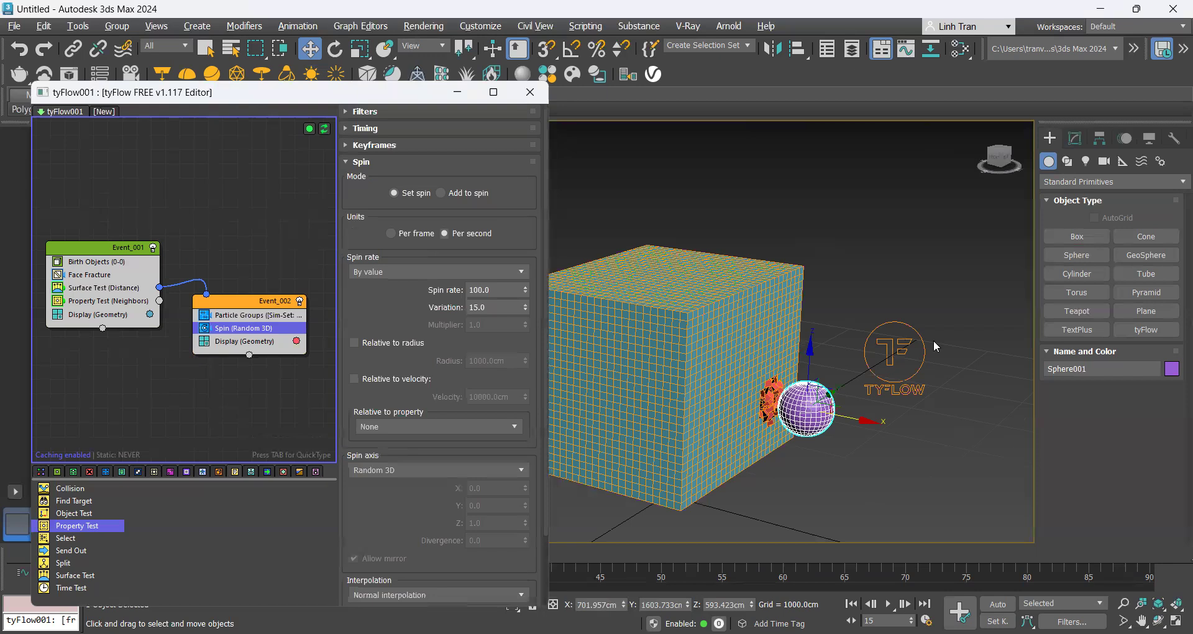
click(889, 605)
click(889, 605)
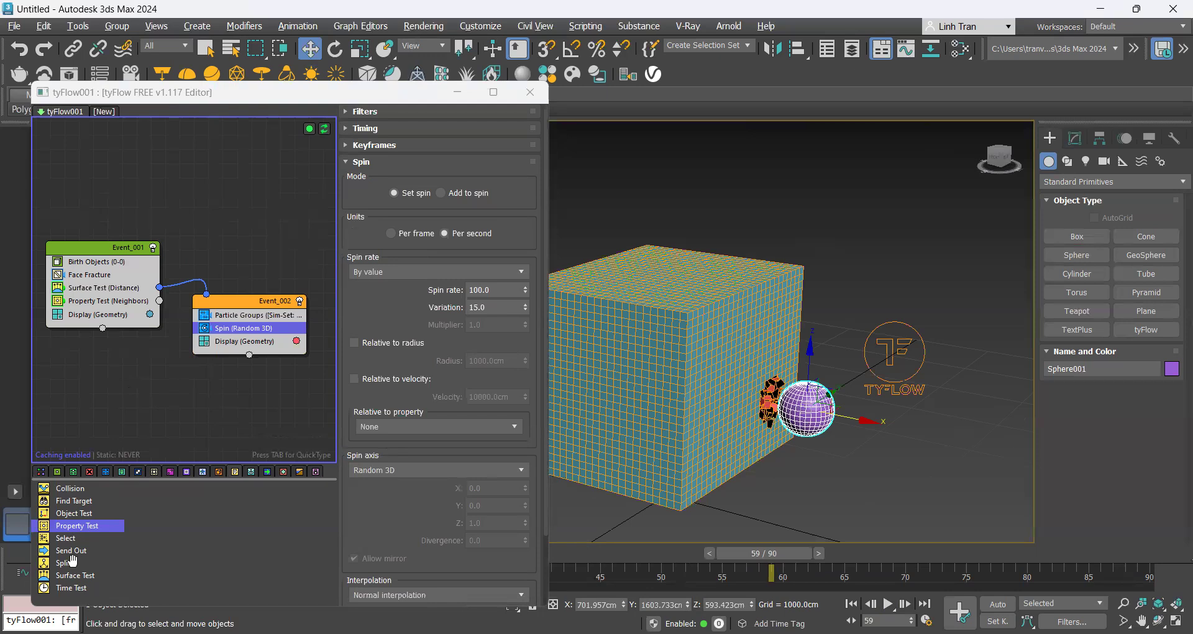
Step: Create a new event containing a Time Test below Event_001
click(174, 401)
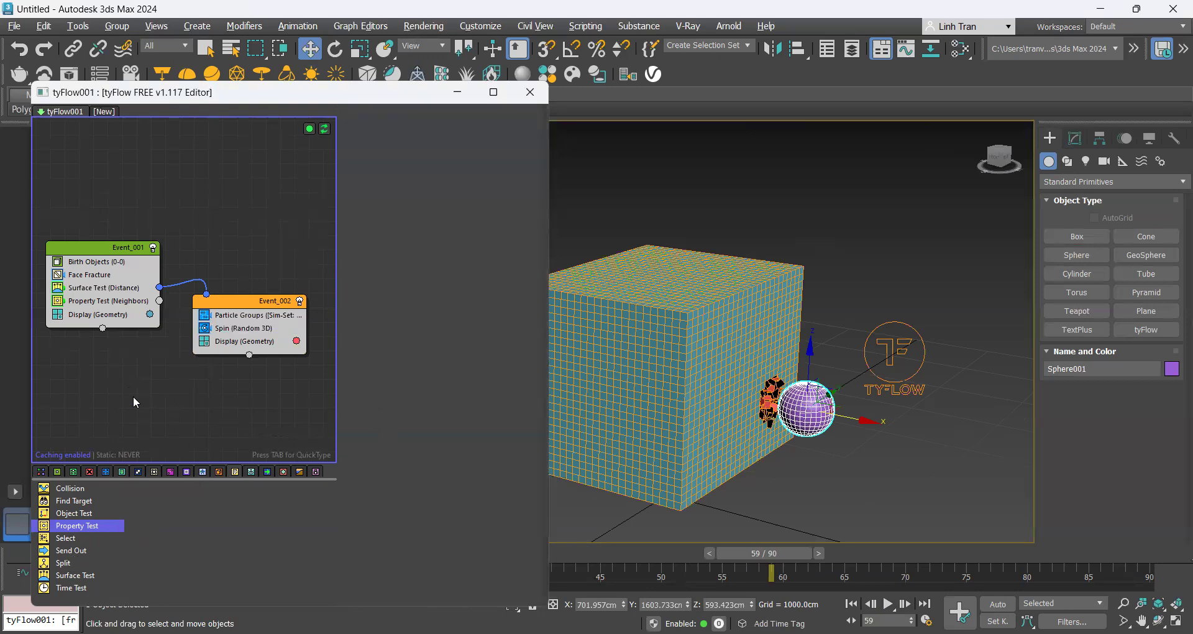
key(Tab)
text(time)
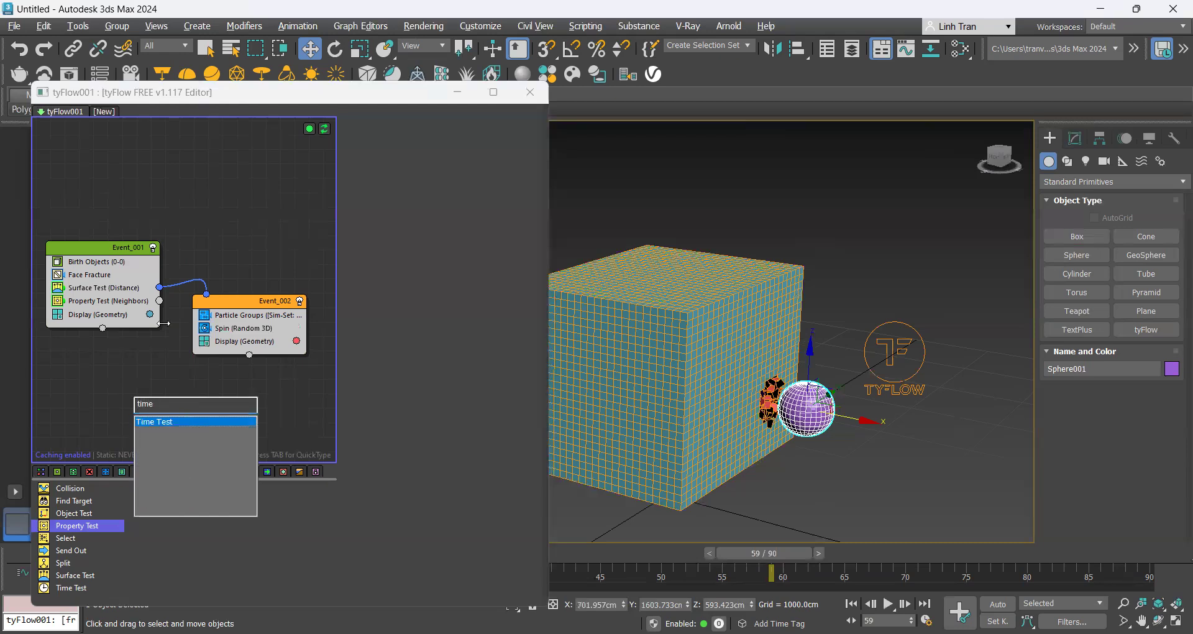
key(Return)
Step: Rearrange the events, connect the Property Test to the Time Test event, and link the Time Test's output to Event_002
drag(260, 304, 290, 295)
drag(129, 244, 117, 220)
drag(148, 284, 133, 389)
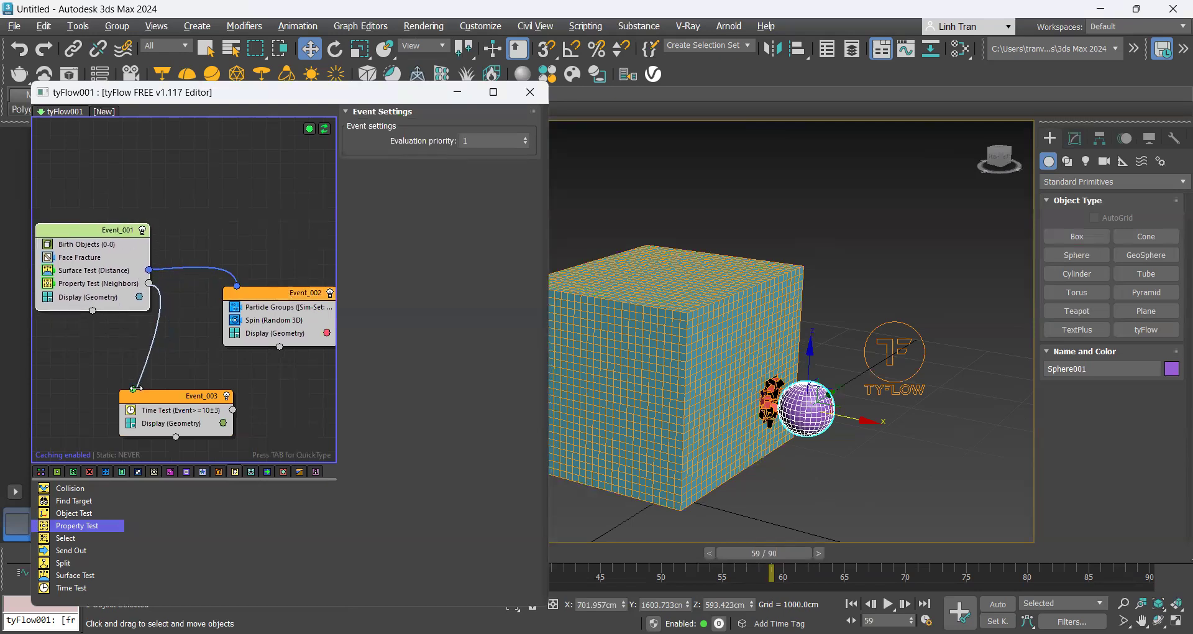
drag(215, 293, 246, 341)
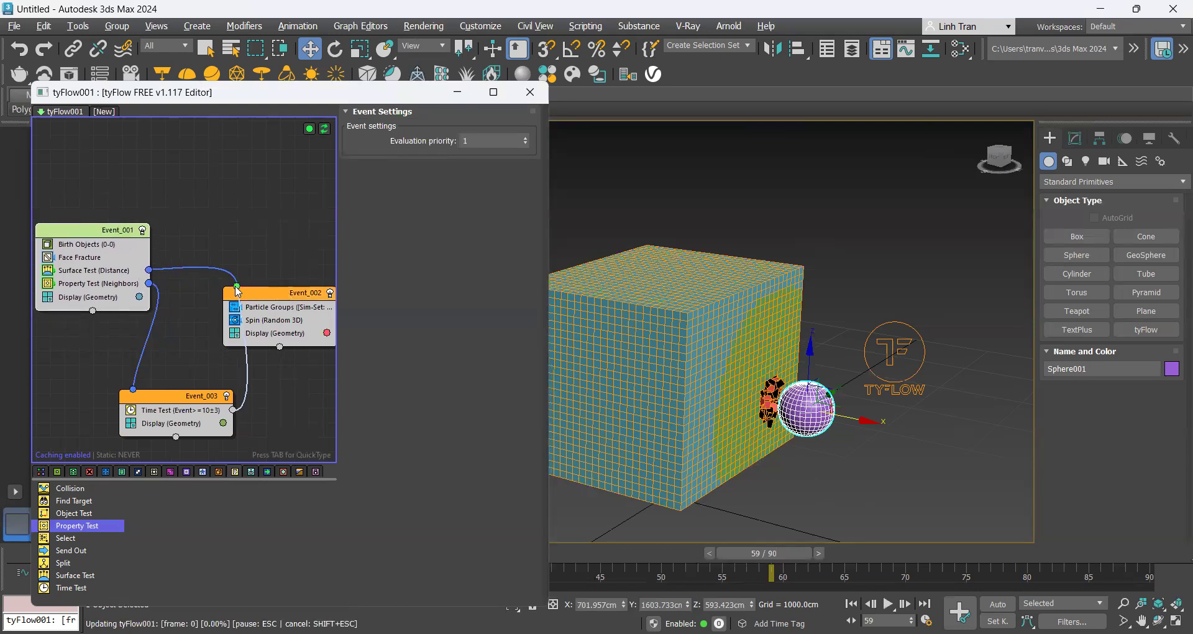
Step: Set the Time Test in Event_003 to value 5 and variation 1, and play the animation to check the spread
click(206, 413)
click(475, 266)
text(1)
key(Return)
click(469, 249)
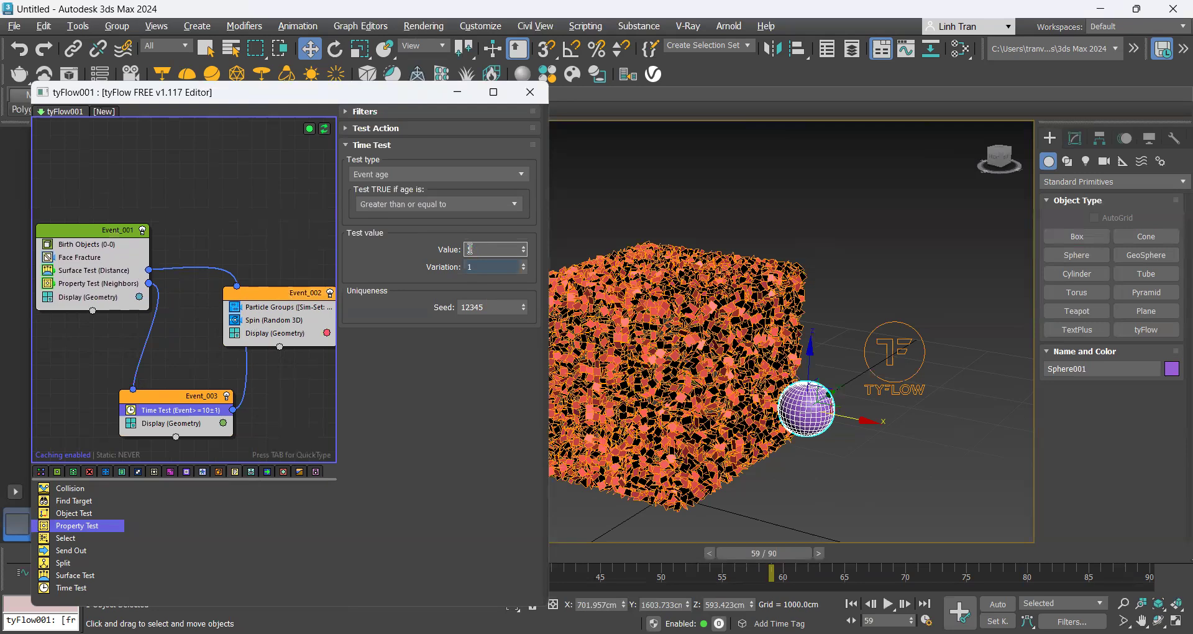
text(5)
key(Return)
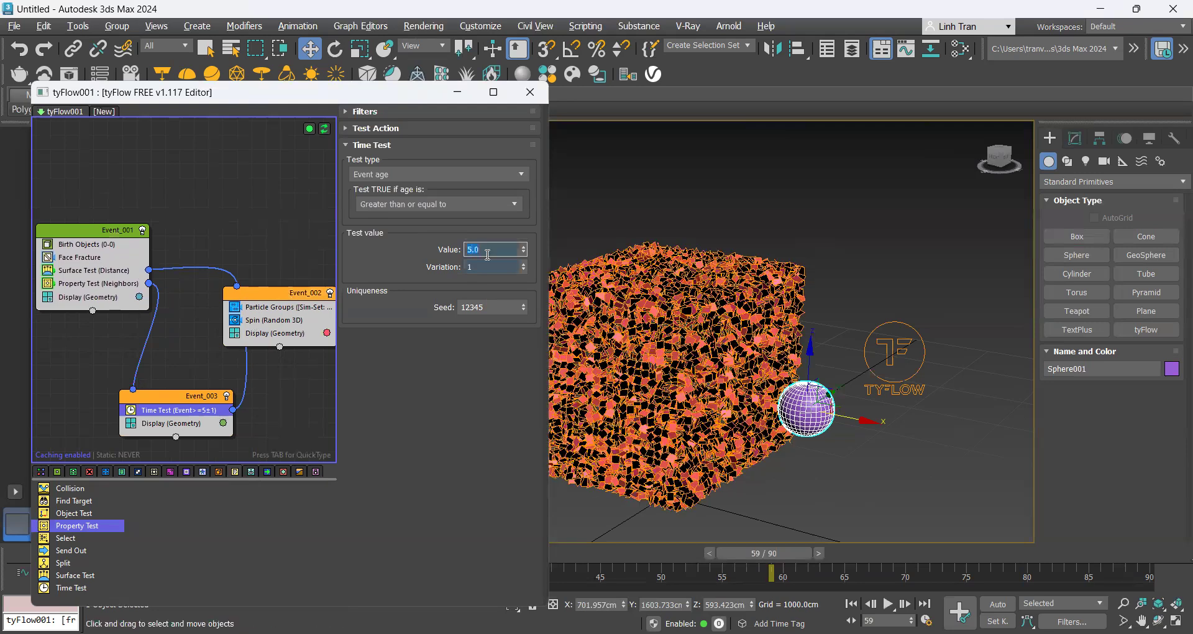
click(889, 606)
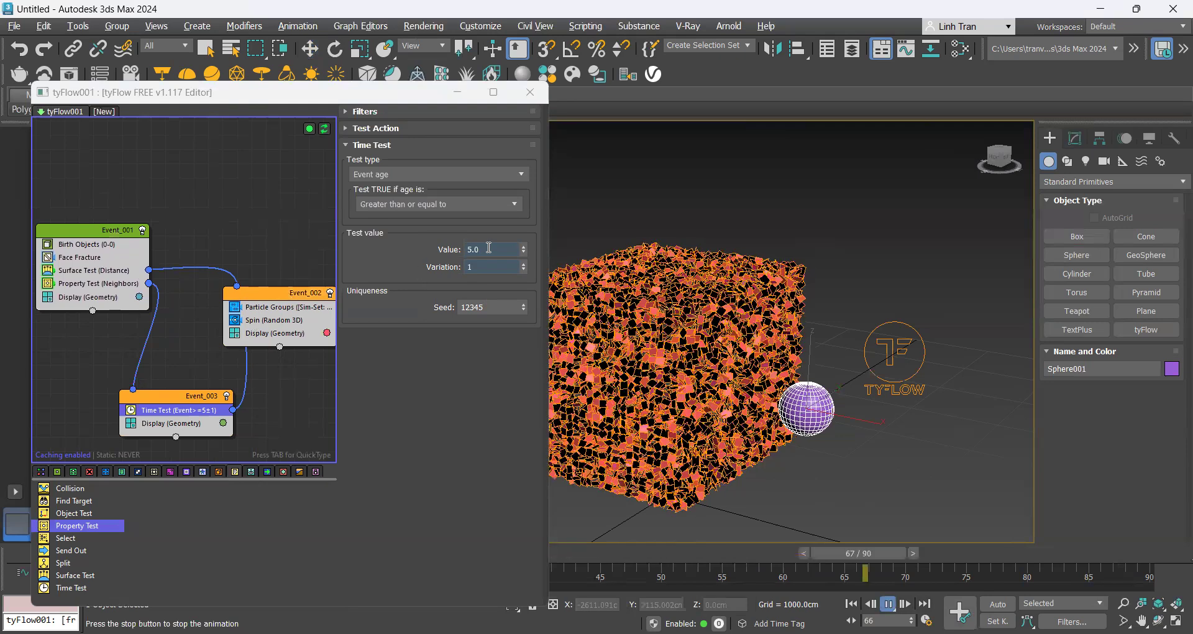
click(297, 307)
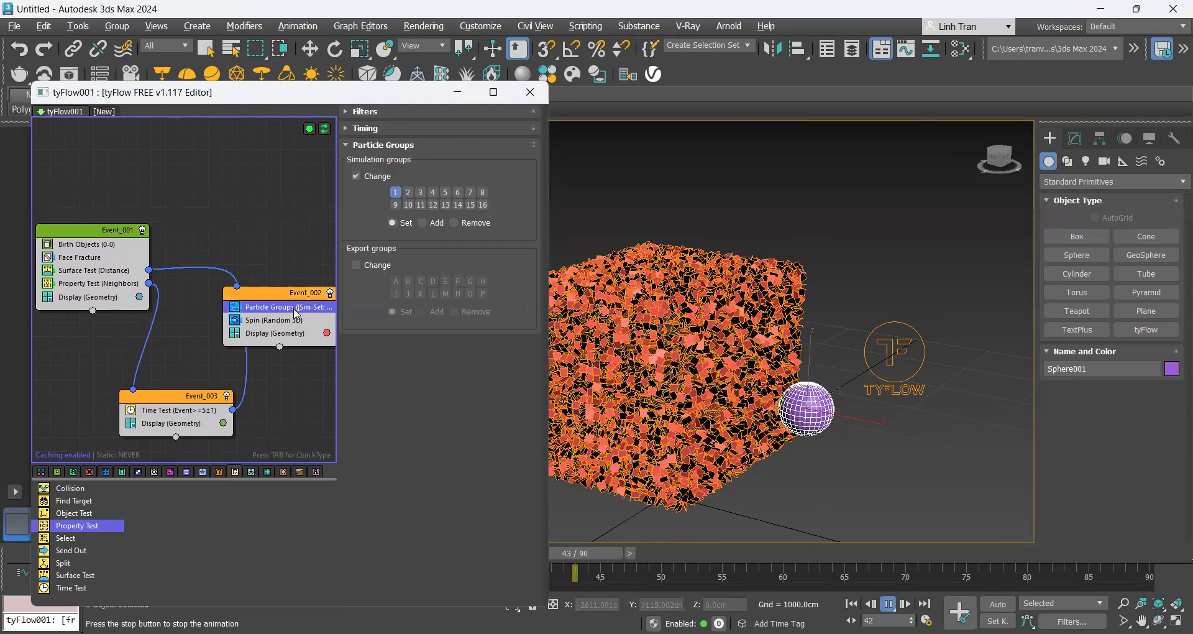
click(294, 320)
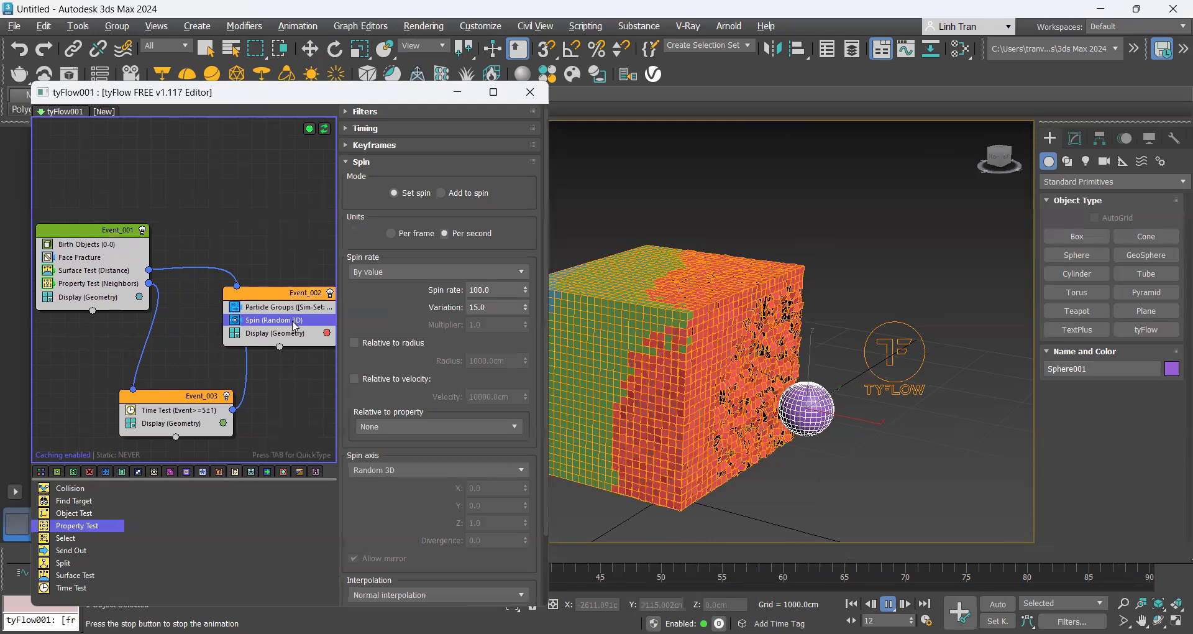
Step: Try a value of 3 for the Time Test in Event_003, and set it to 8 instead
click(194, 410)
double_click(492, 250)
text(3)
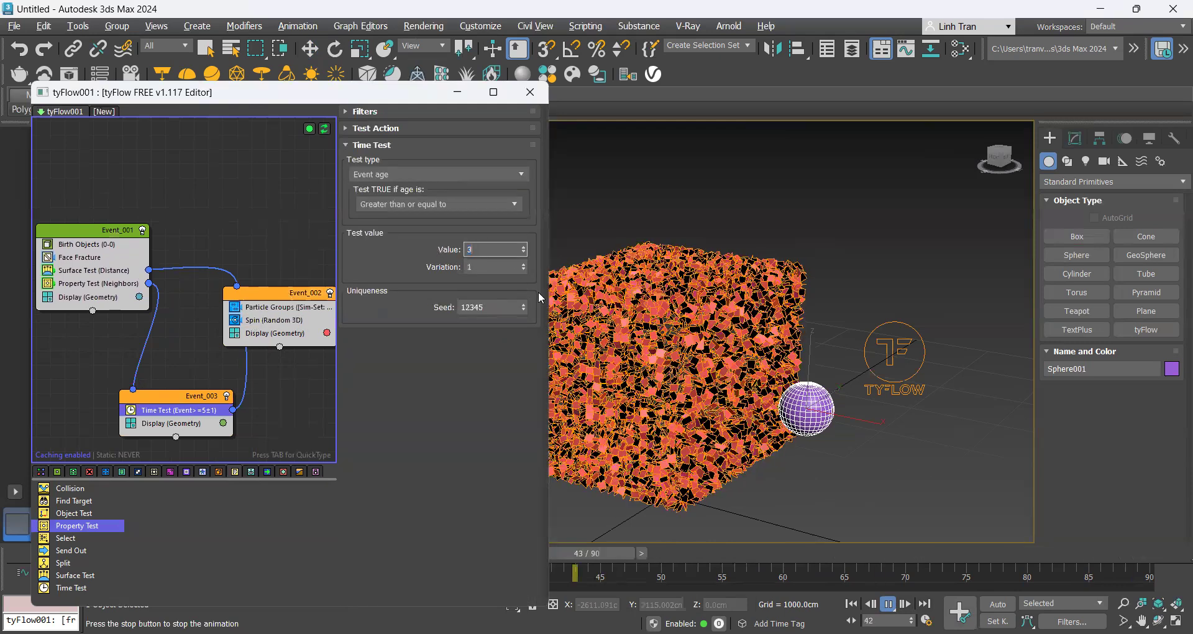
key(Return)
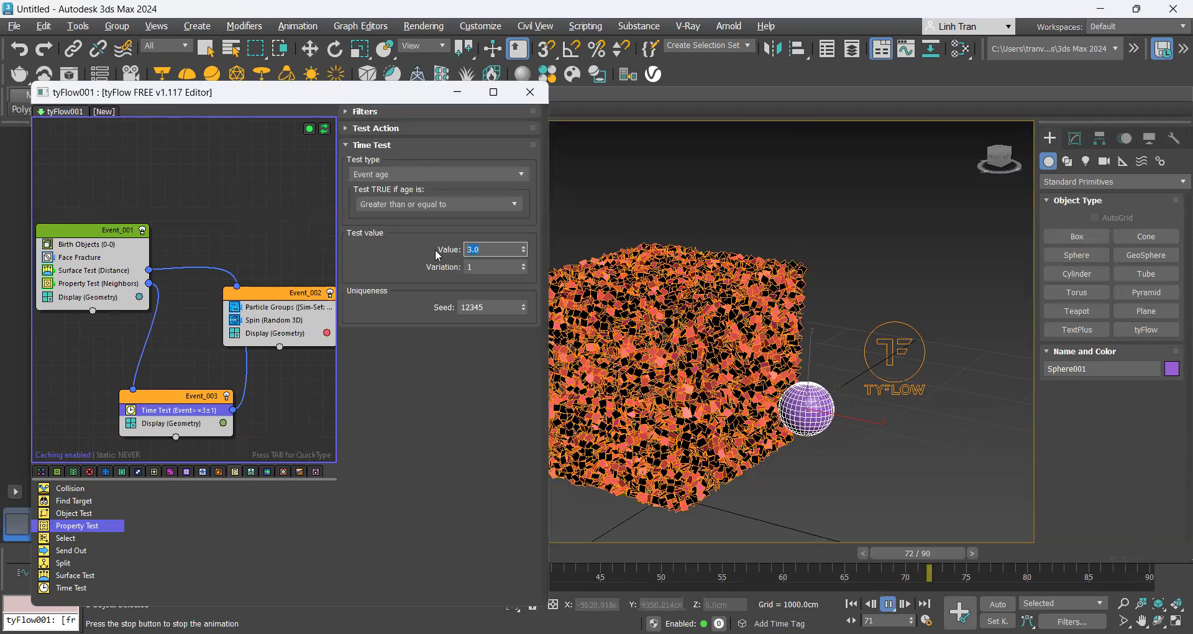
text(8)
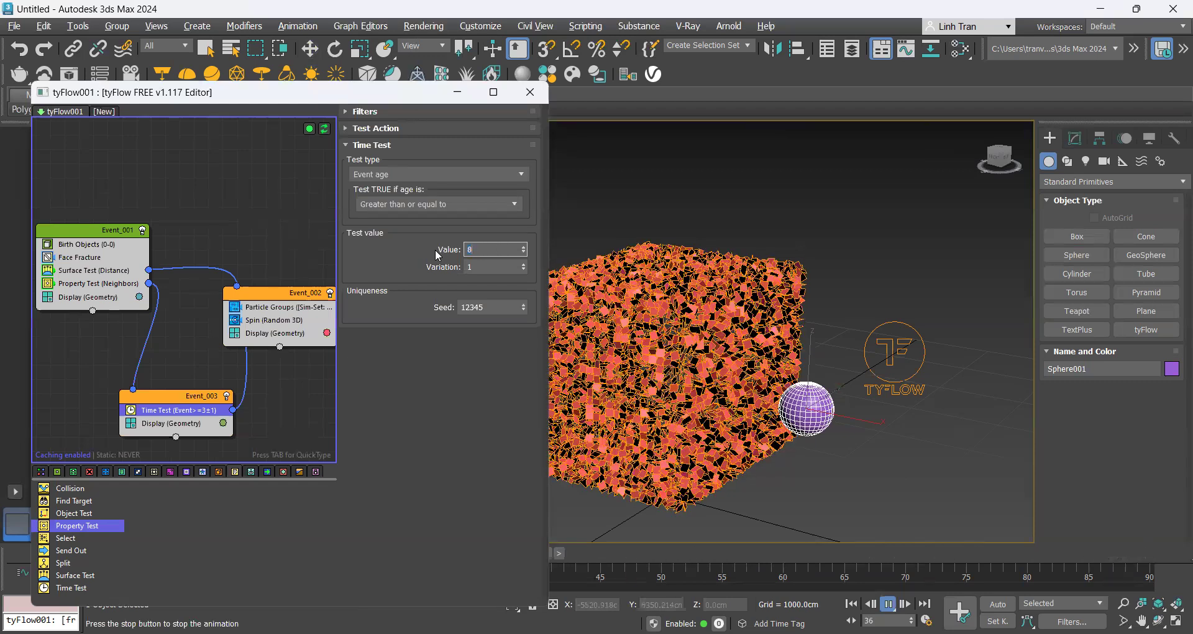
key(Return)
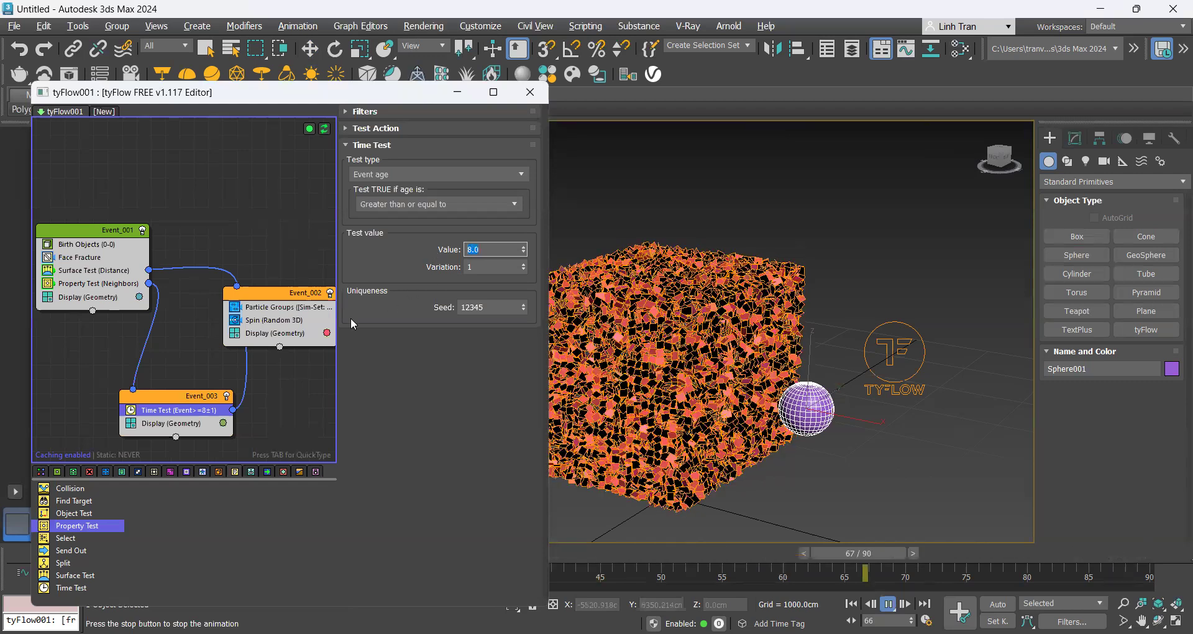
Step: Try a 200 cm absolute neighbor search radius in the Property Test, and settle on 400 cm
click(283, 309)
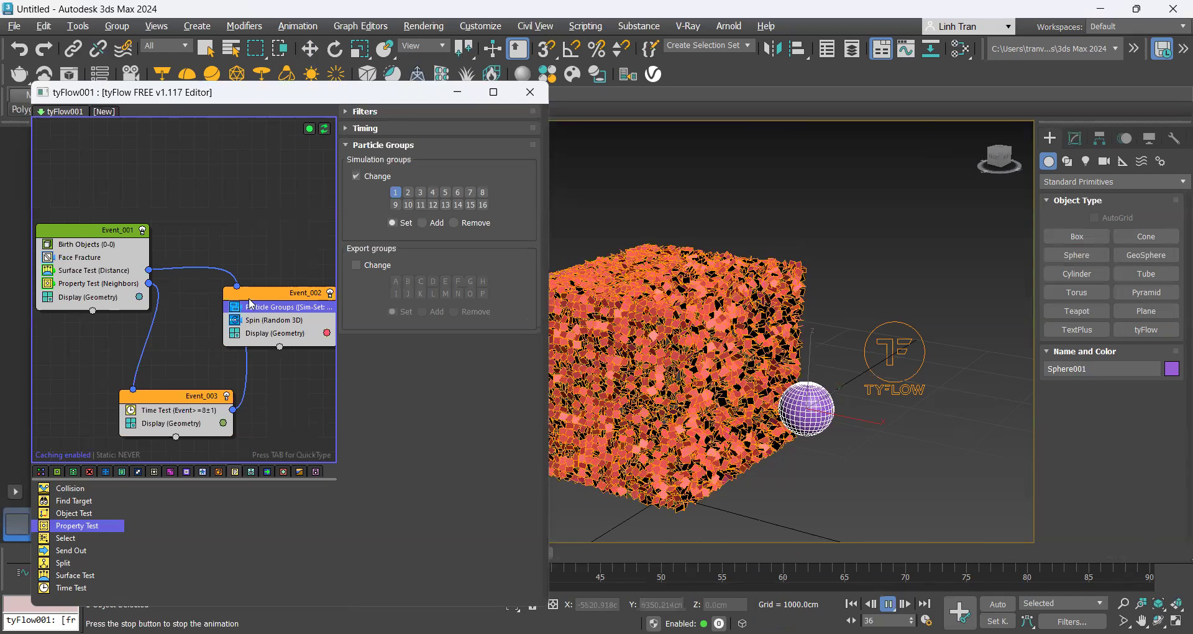
click(103, 271)
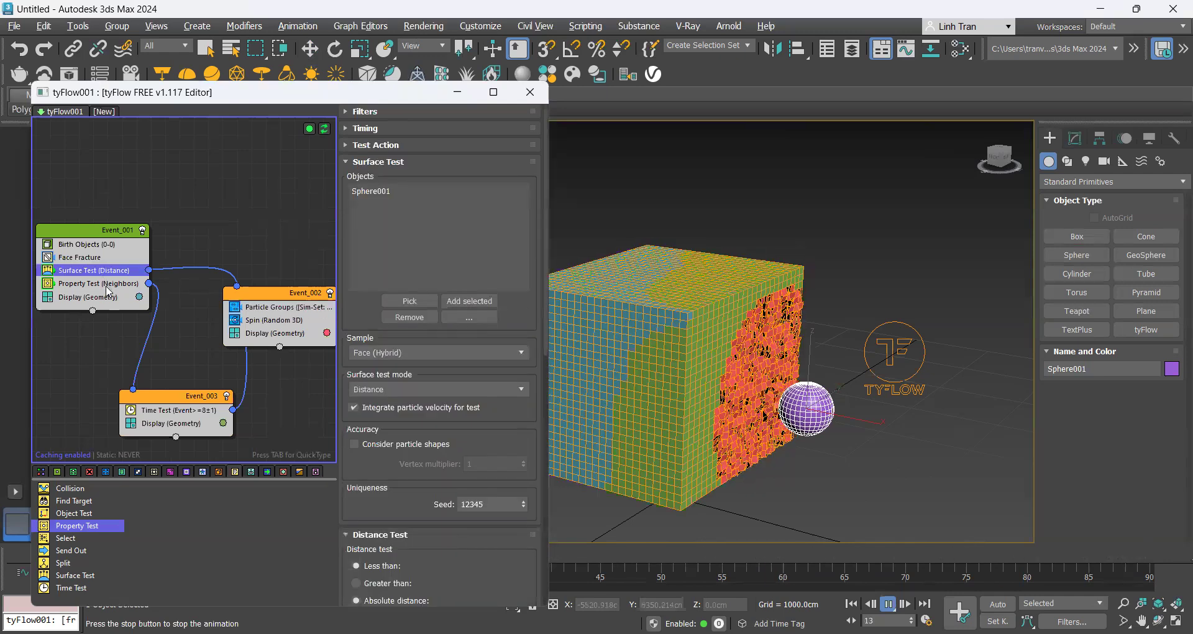
click(110, 285)
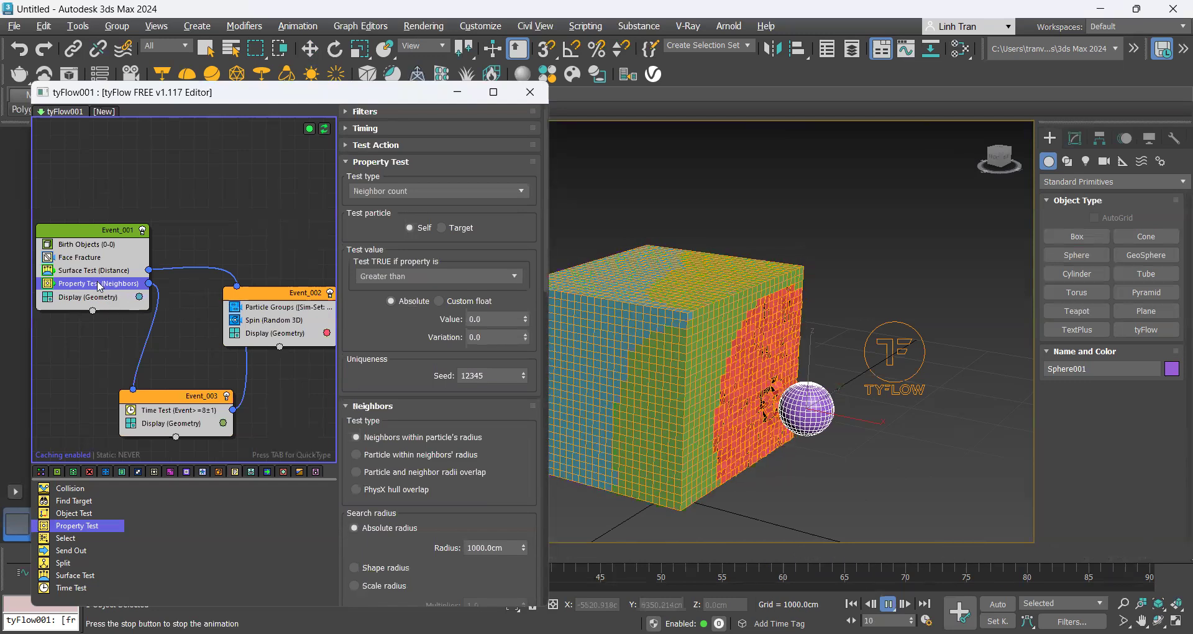
scroll(506, 491, down, 3)
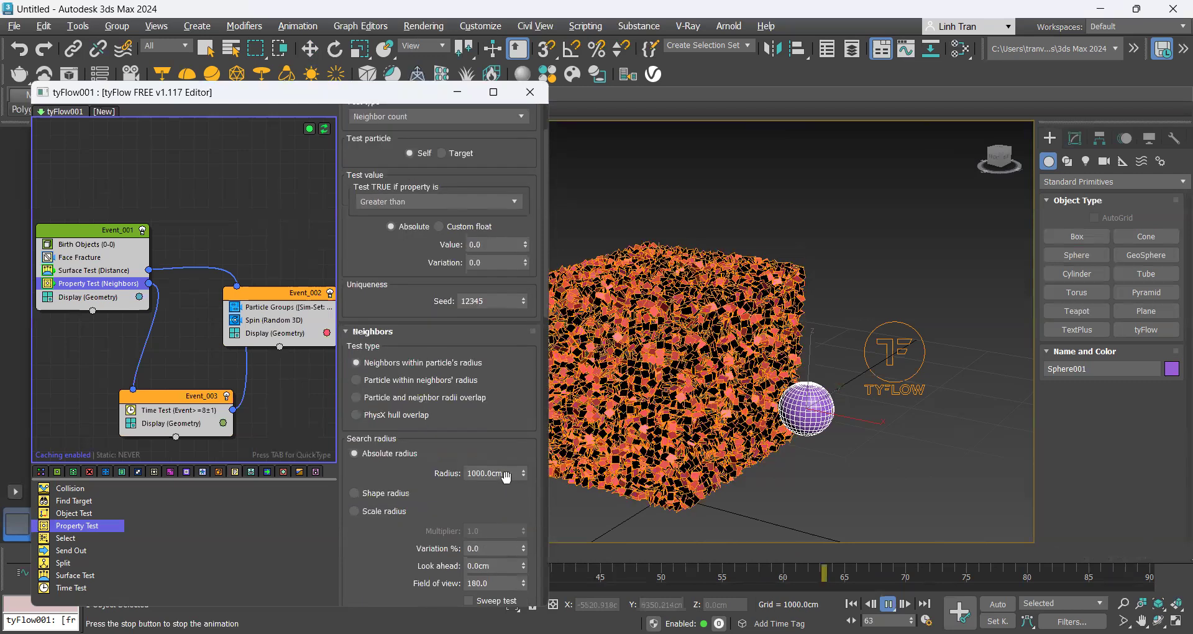
double_click(479, 473)
text(200)
key(Return)
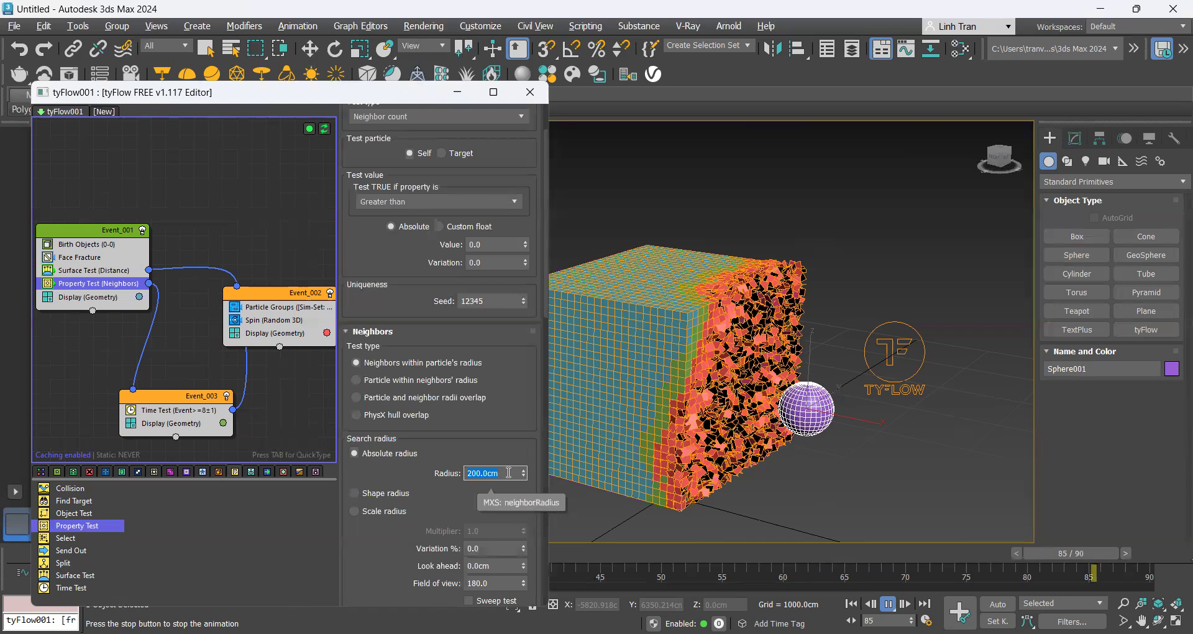
text(400)
key(Return)
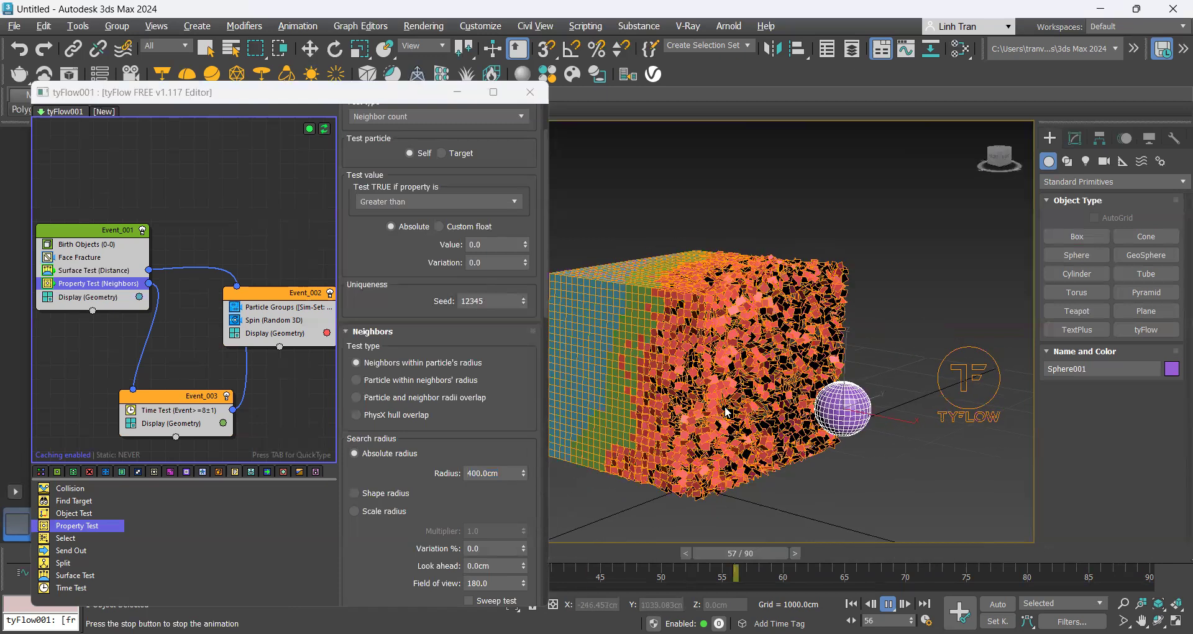
Step: Add a Shape operator below Spin in Event_002 and set its mesh to the 3D Cube
scroll(727, 410, up, 6)
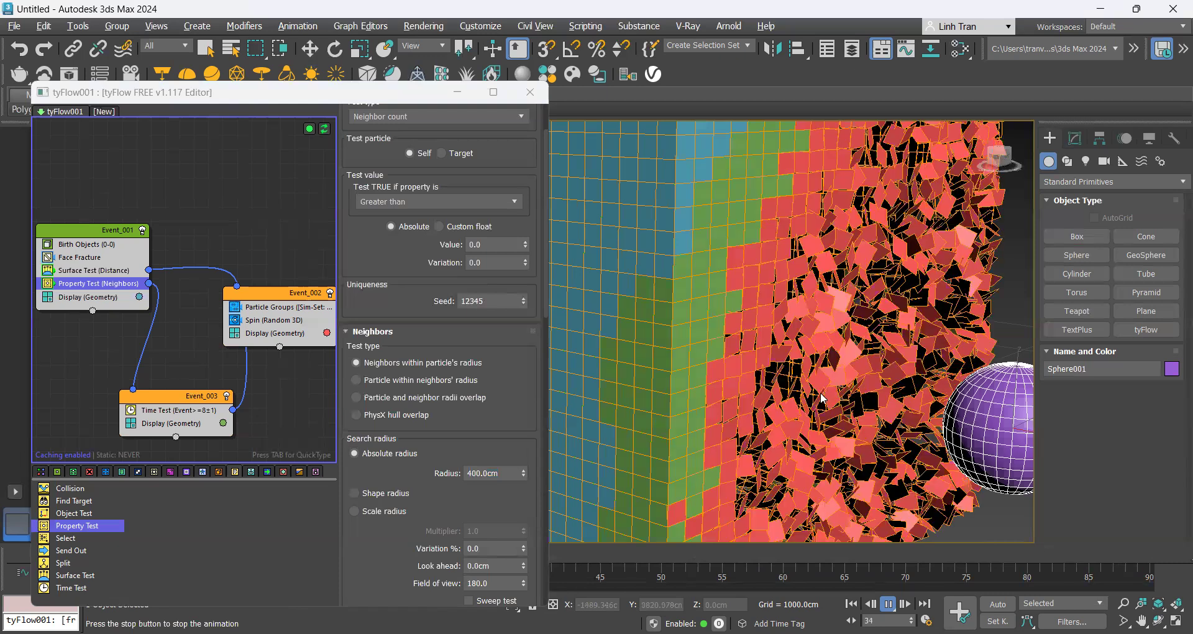
scroll(818, 396, down, 5)
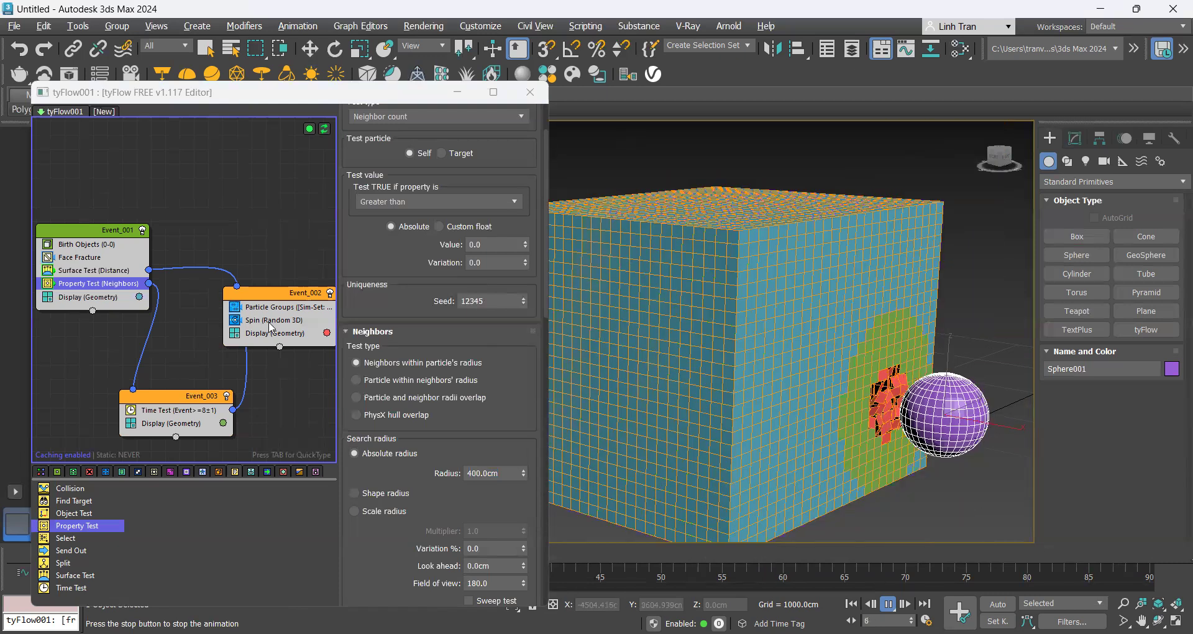
click(267, 320)
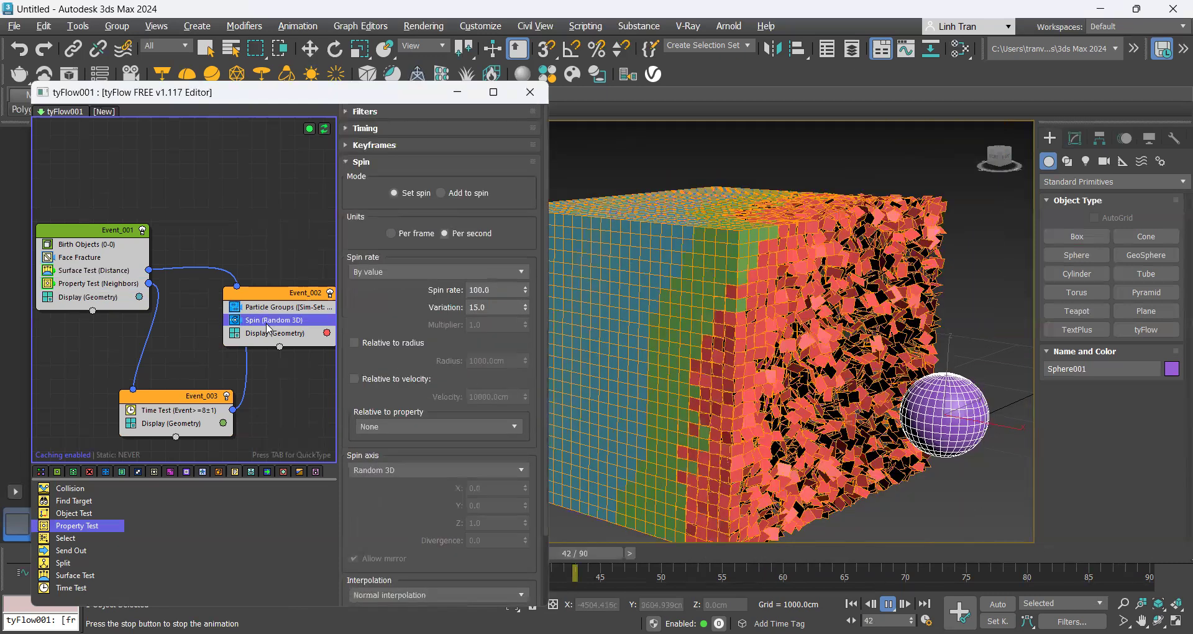
key(Tab)
text(shape)
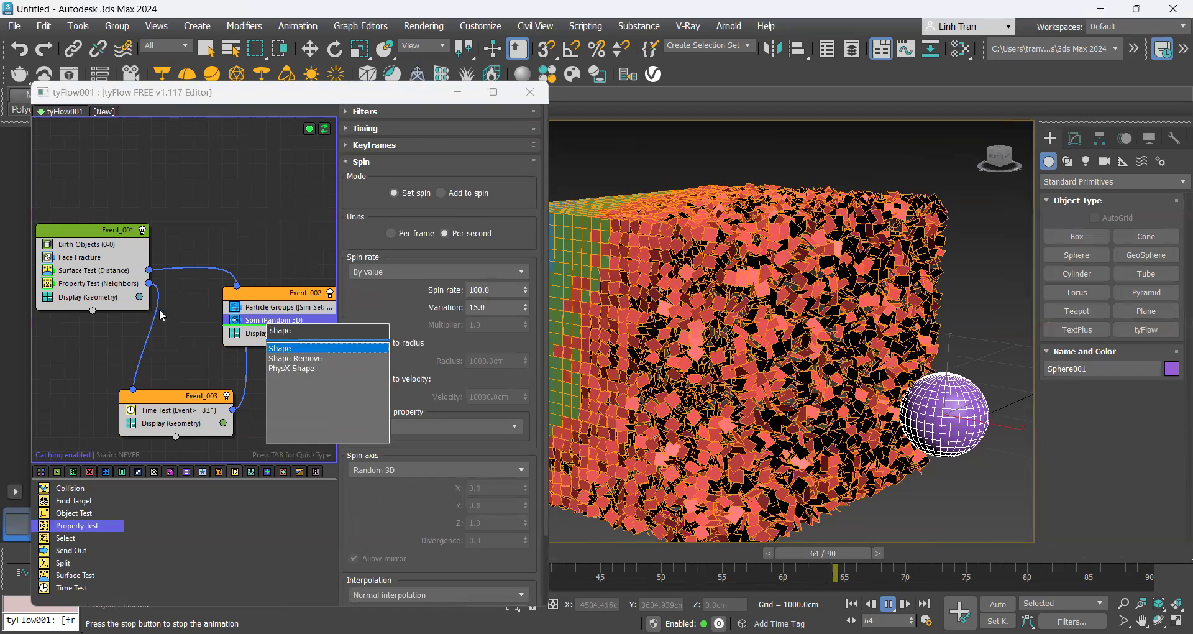
key(Return)
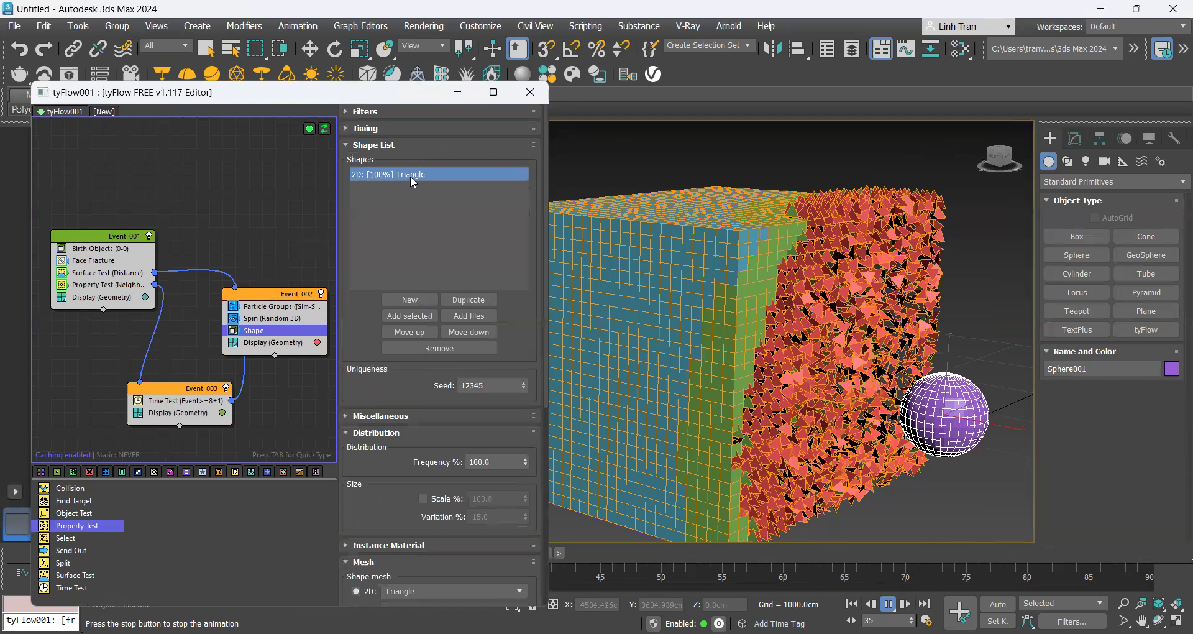
scroll(416, 429, down, 5)
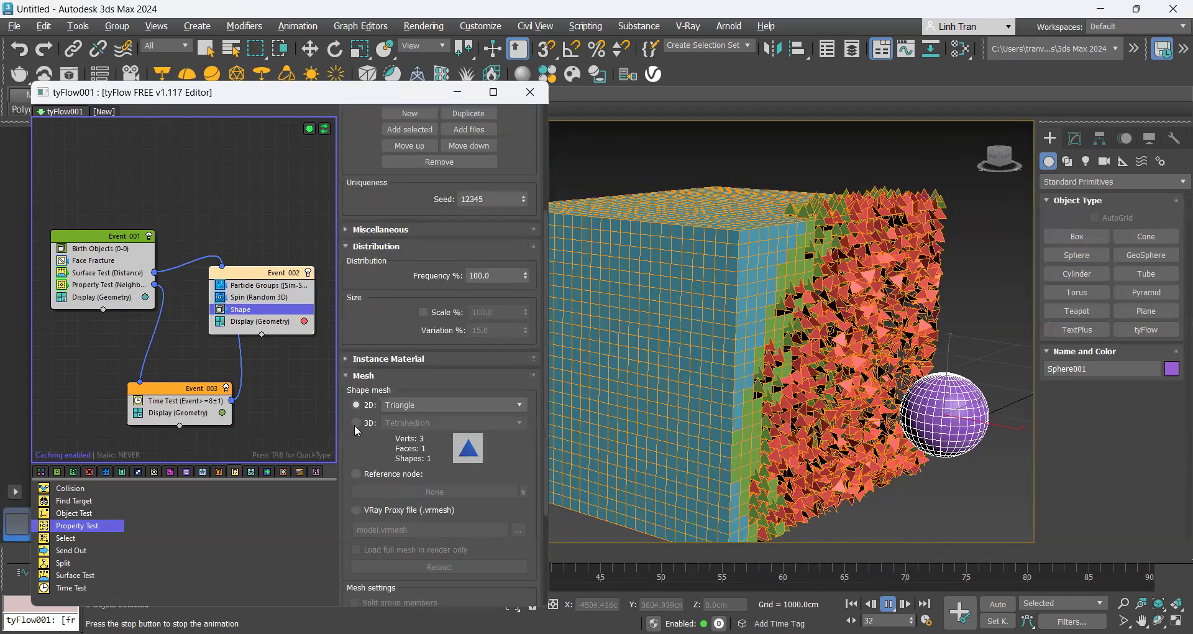
click(444, 423)
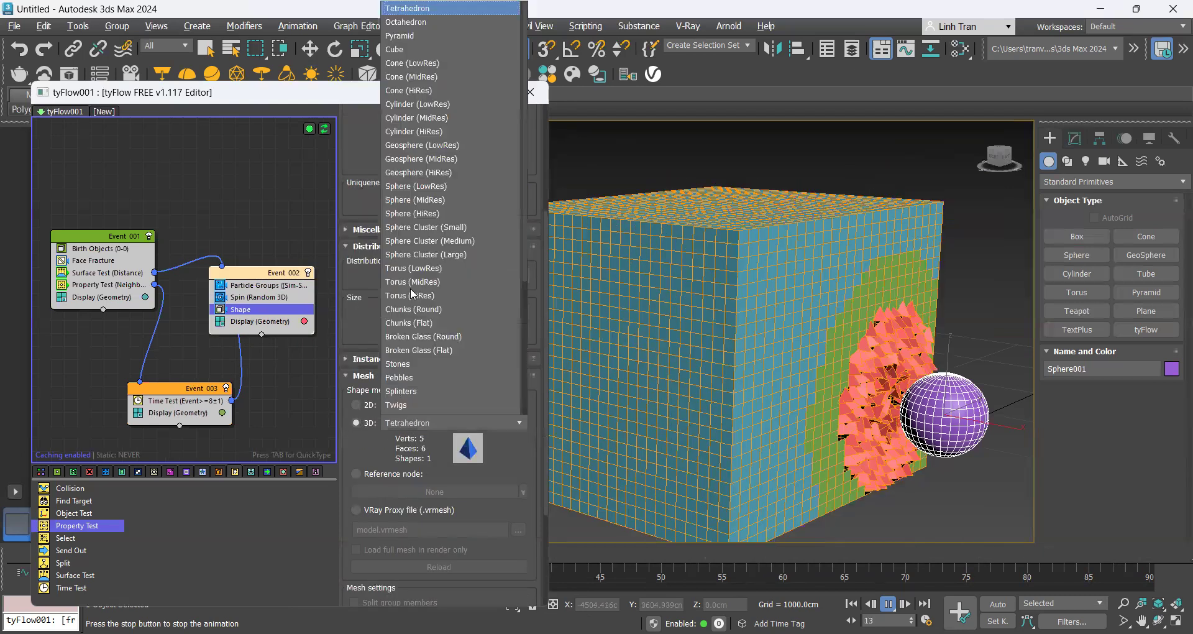
key(Return)
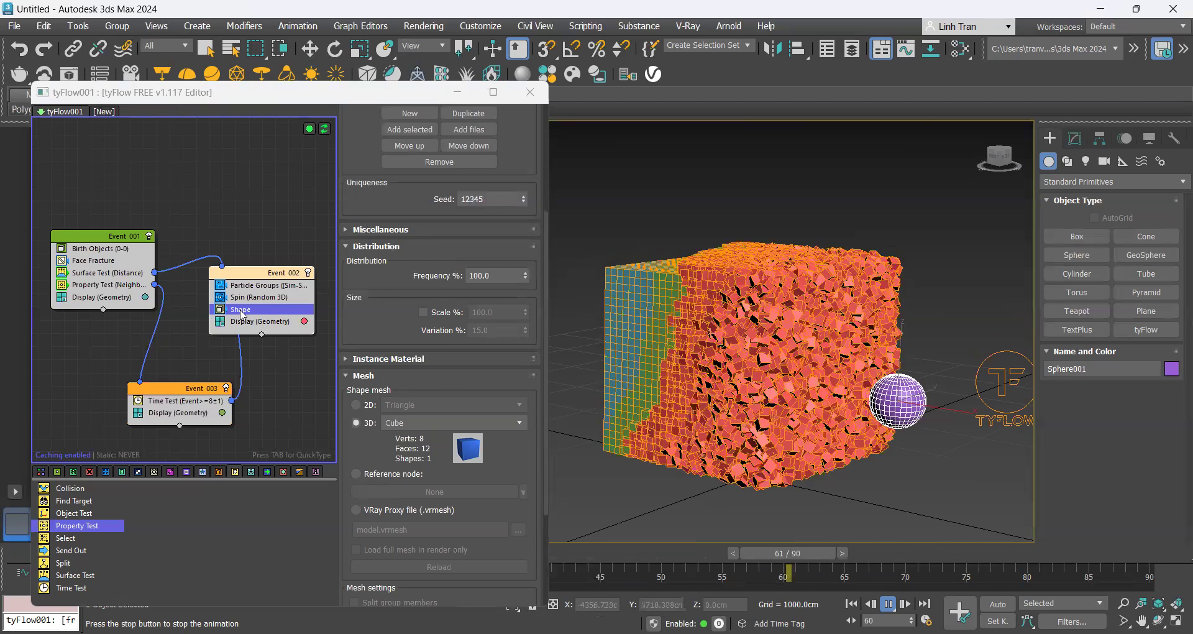
Step: Add two Scale operators below the Shape operator in Event_002
key(Tab)
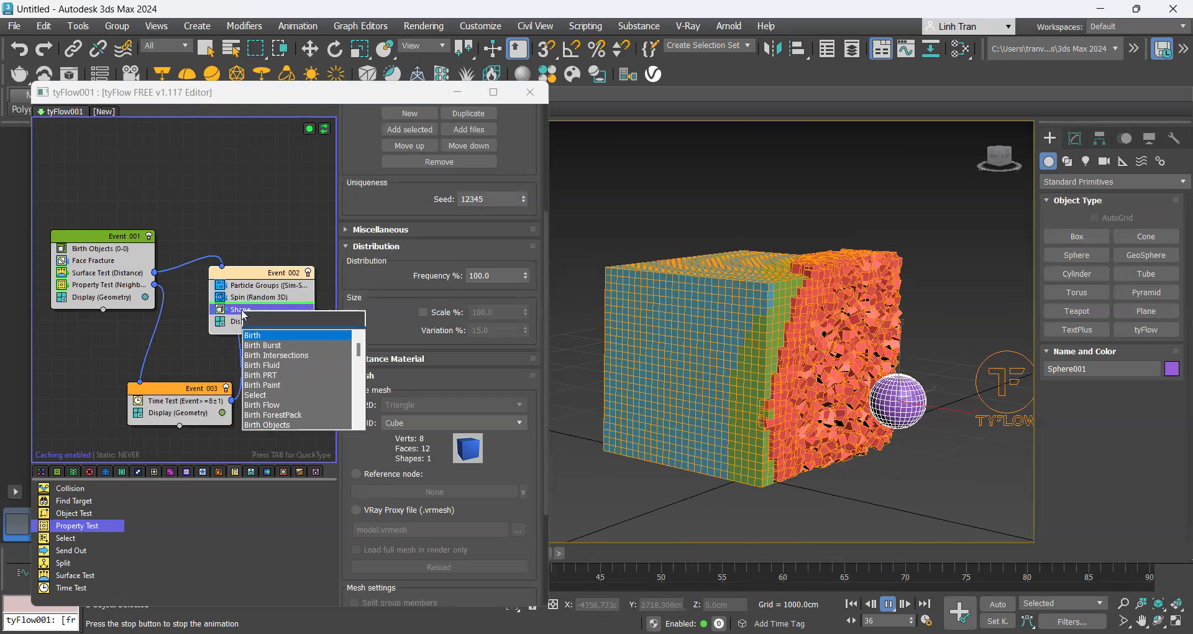
text(scale)
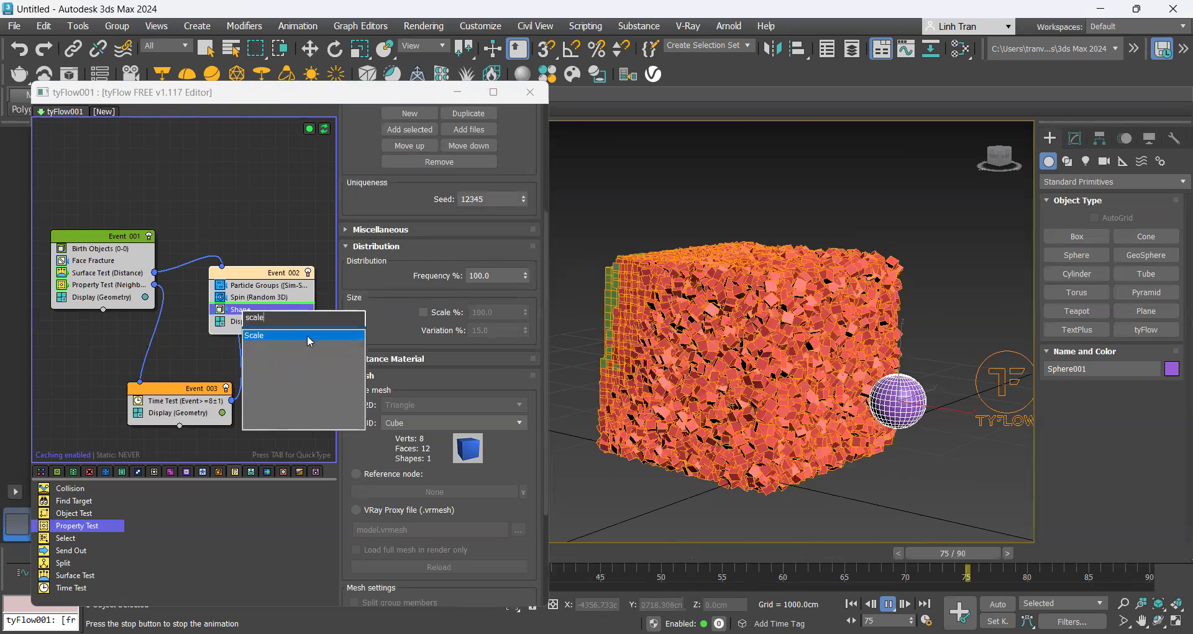
click(307, 338)
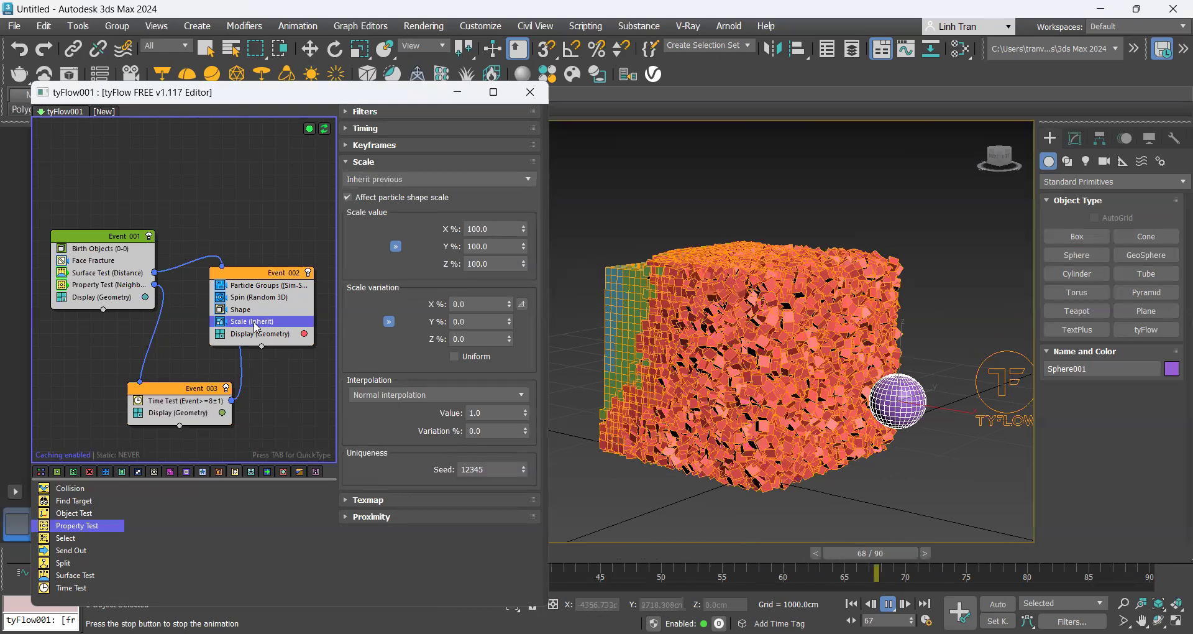
key(Tab)
text(scale)
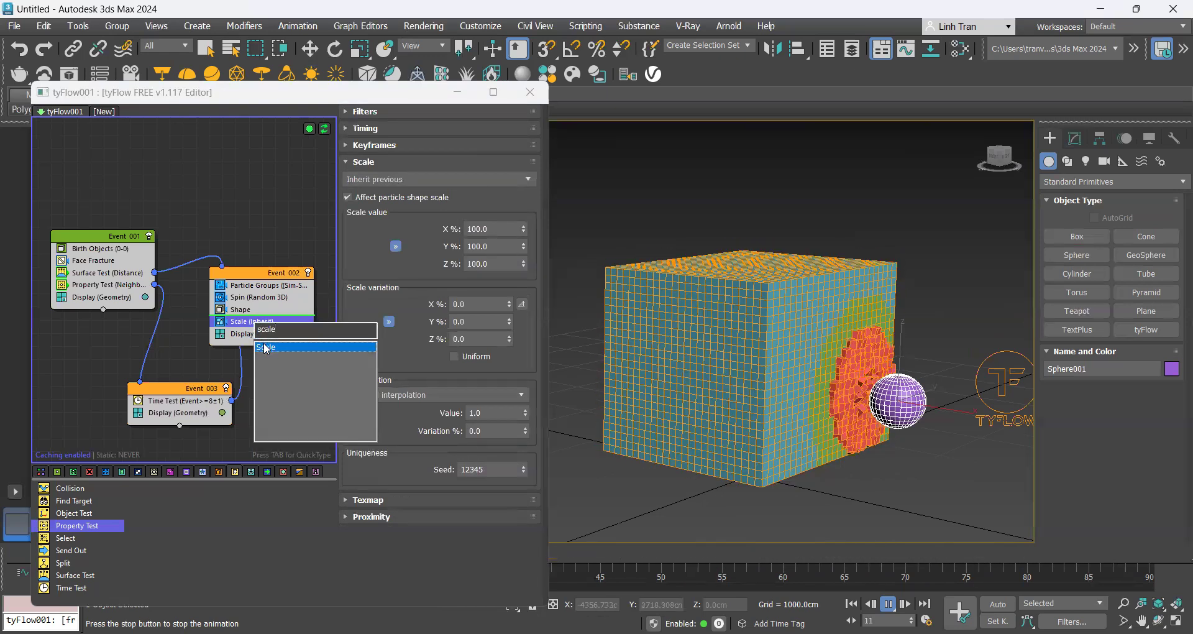
key(Return)
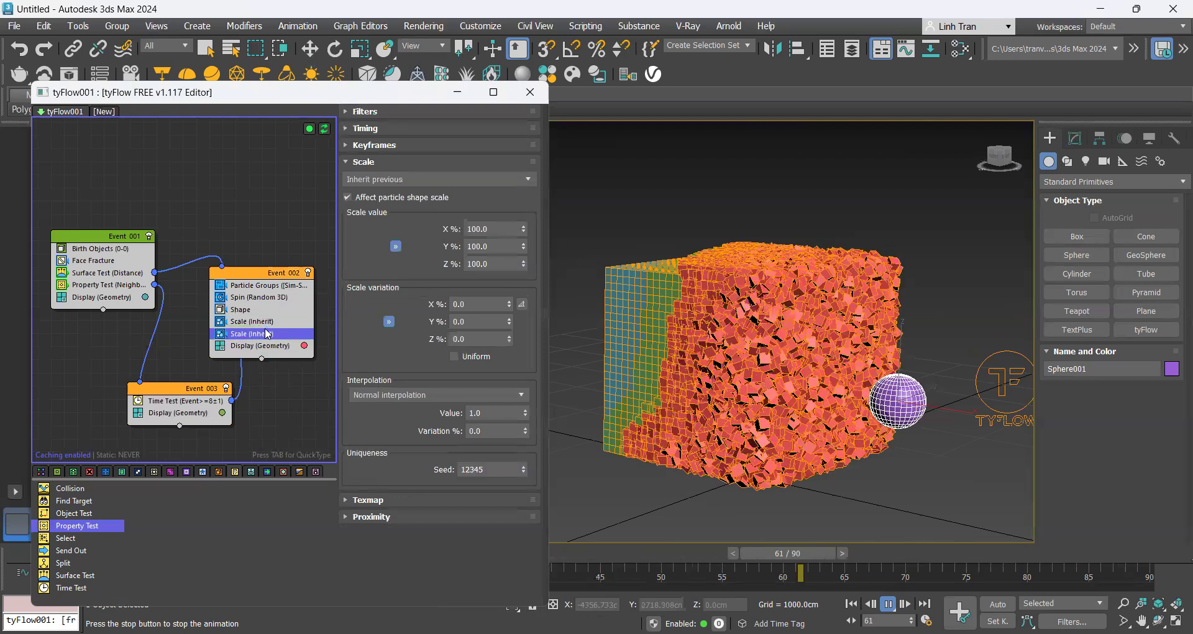
Step: Switch the second Scale operator to Absolute and set its X, Y and Z scale values to 0%
click(414, 180)
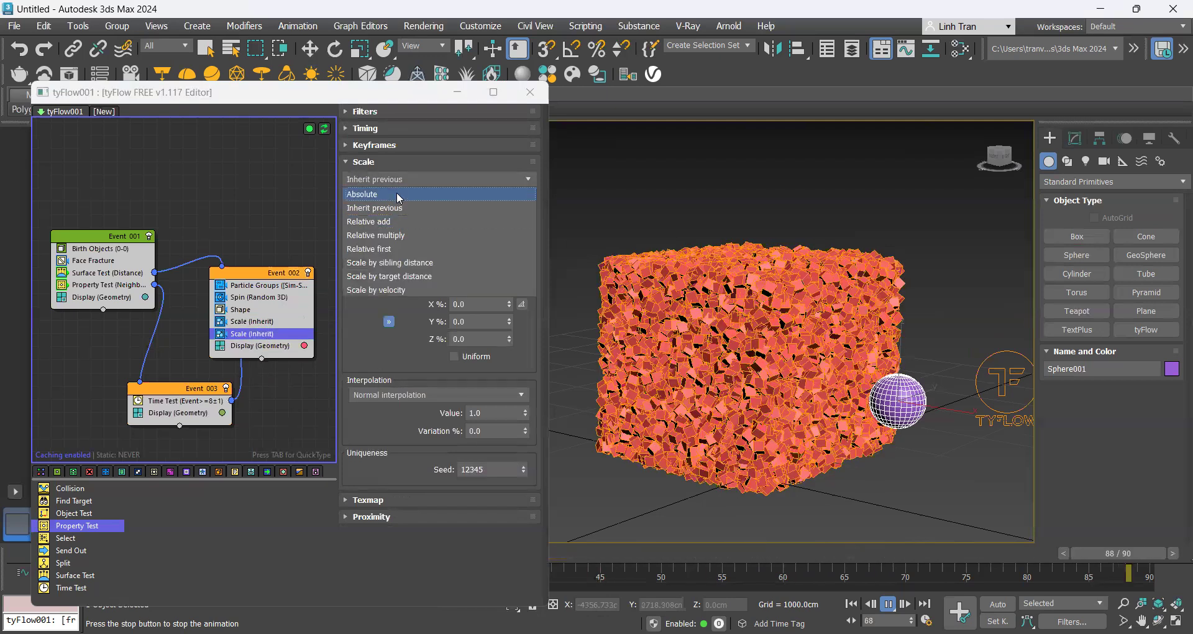
click(403, 194)
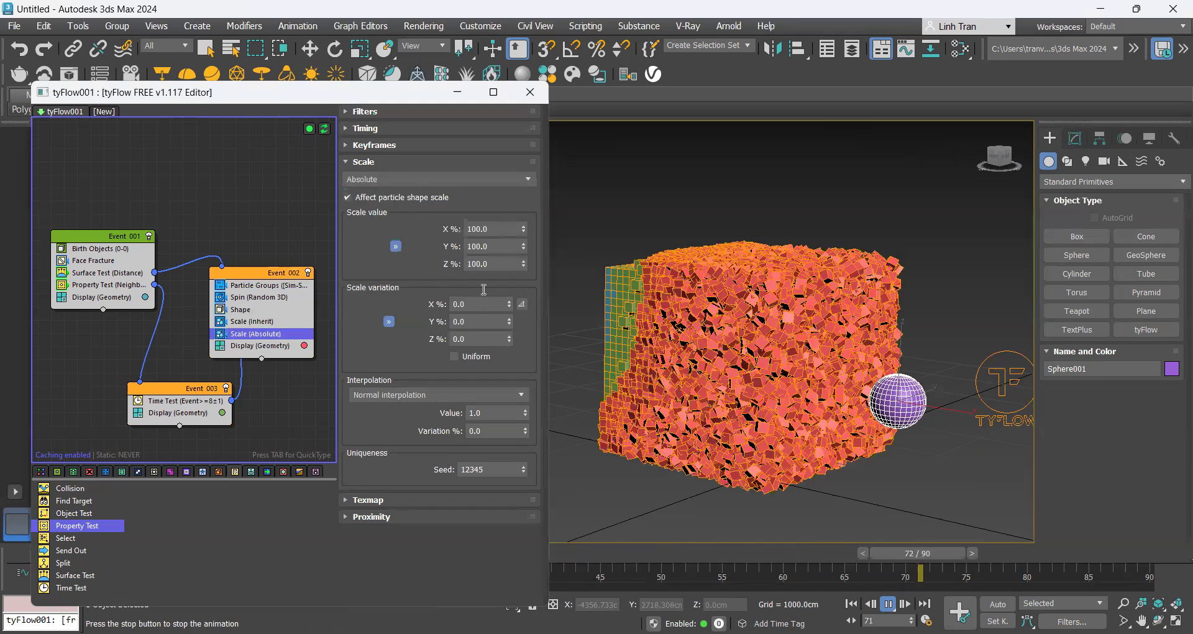
double_click(490, 227)
text(0)
key(Return)
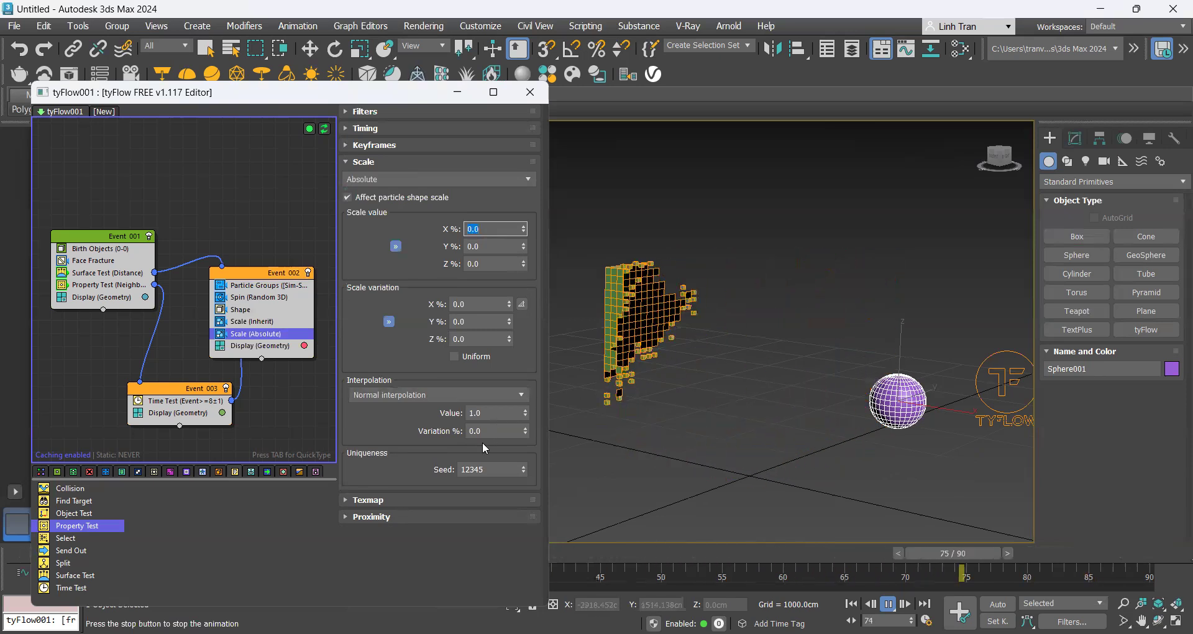
Step: Try an interpolation value of 0.08 for the absolute Scale operator, and replace it with 0.8
double_click(489, 413)
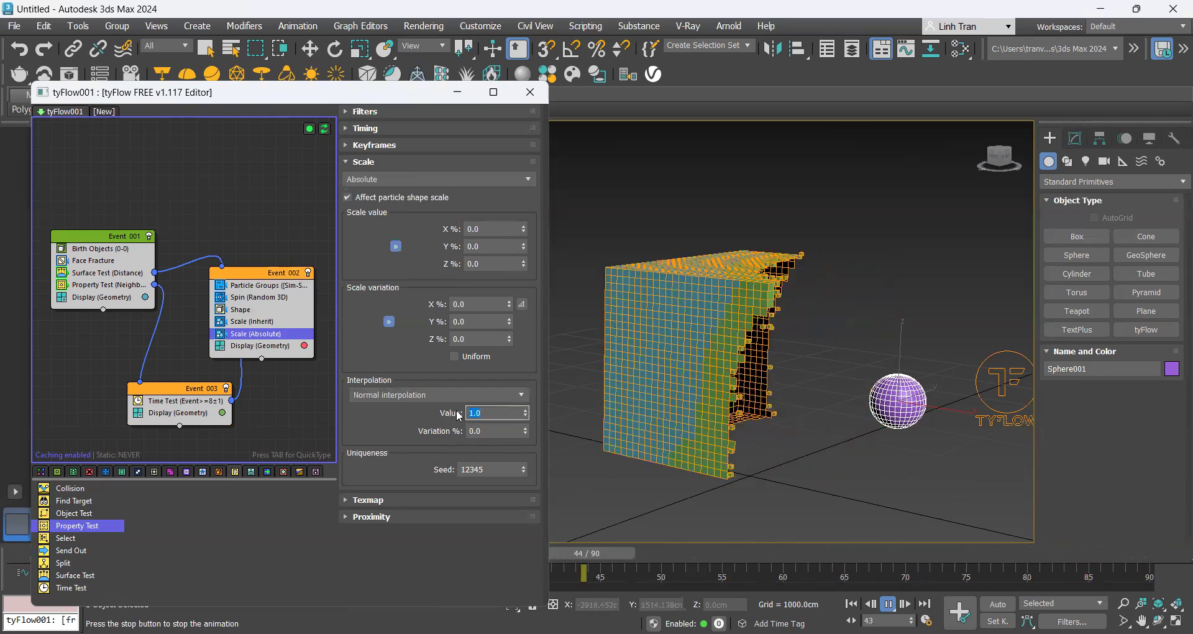
text(0.)
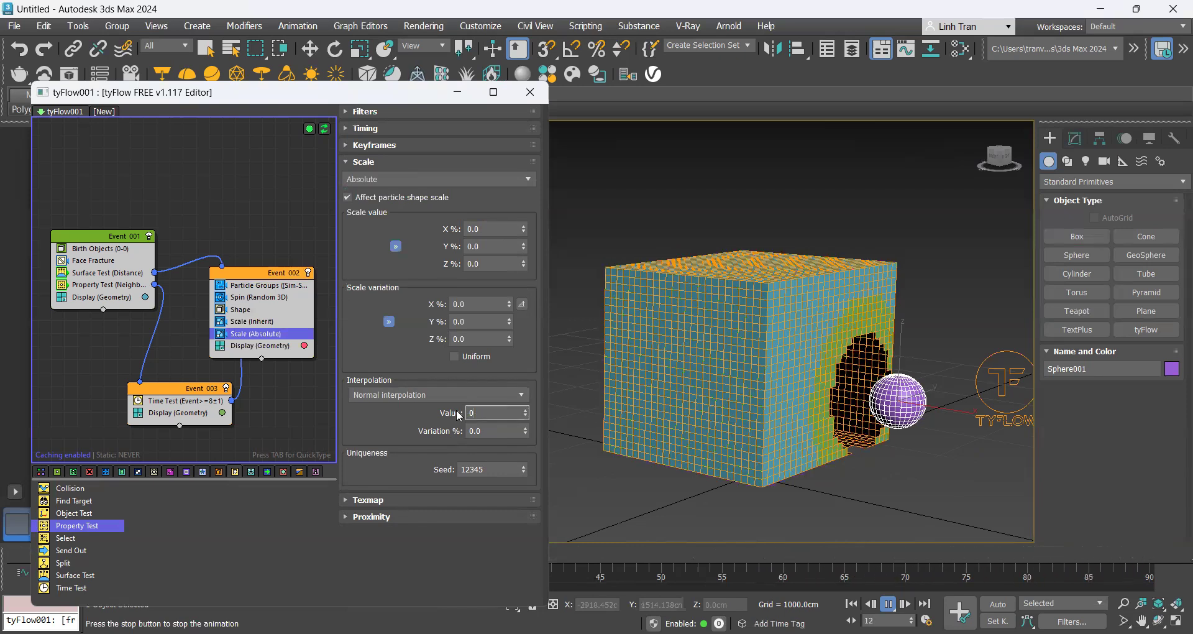
text(08)
key(Return)
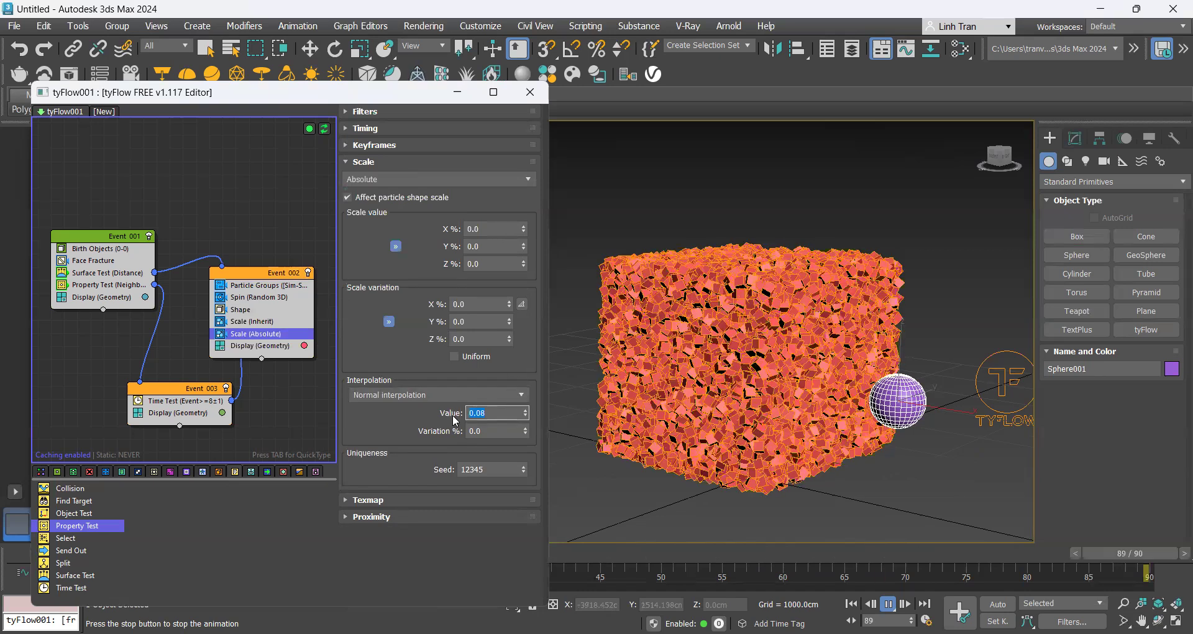
text(0.8)
key(Return)
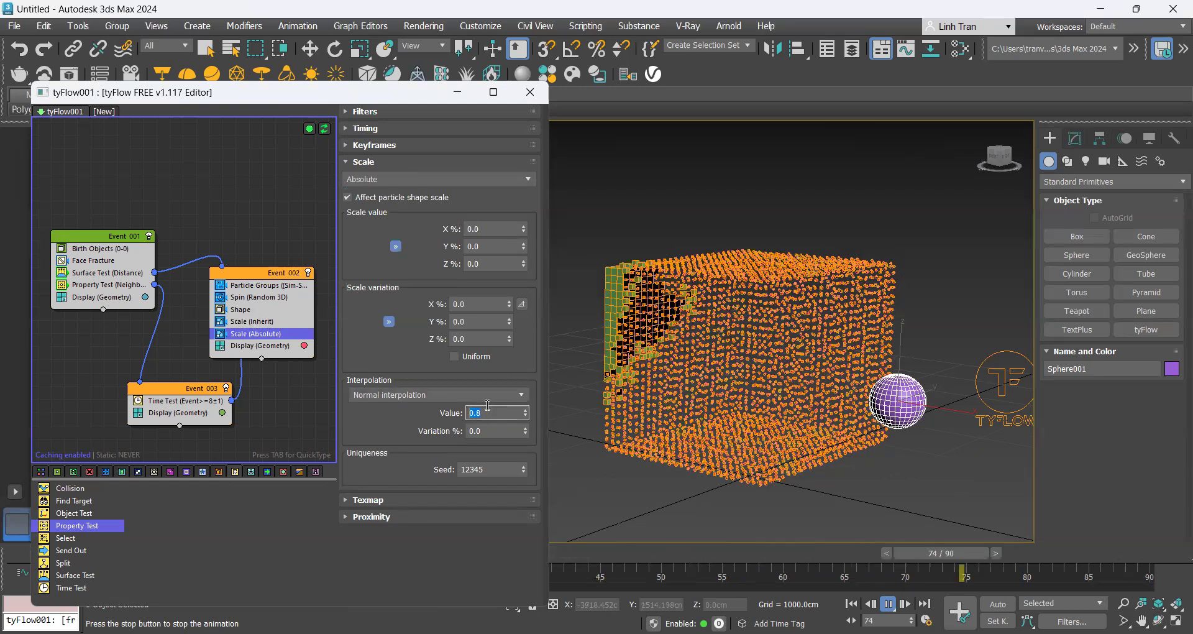
Step: Try an interpolation value of 0.04 for the absolute Scale operator, and replace it with 0.1
text(0.04)
key(Return)
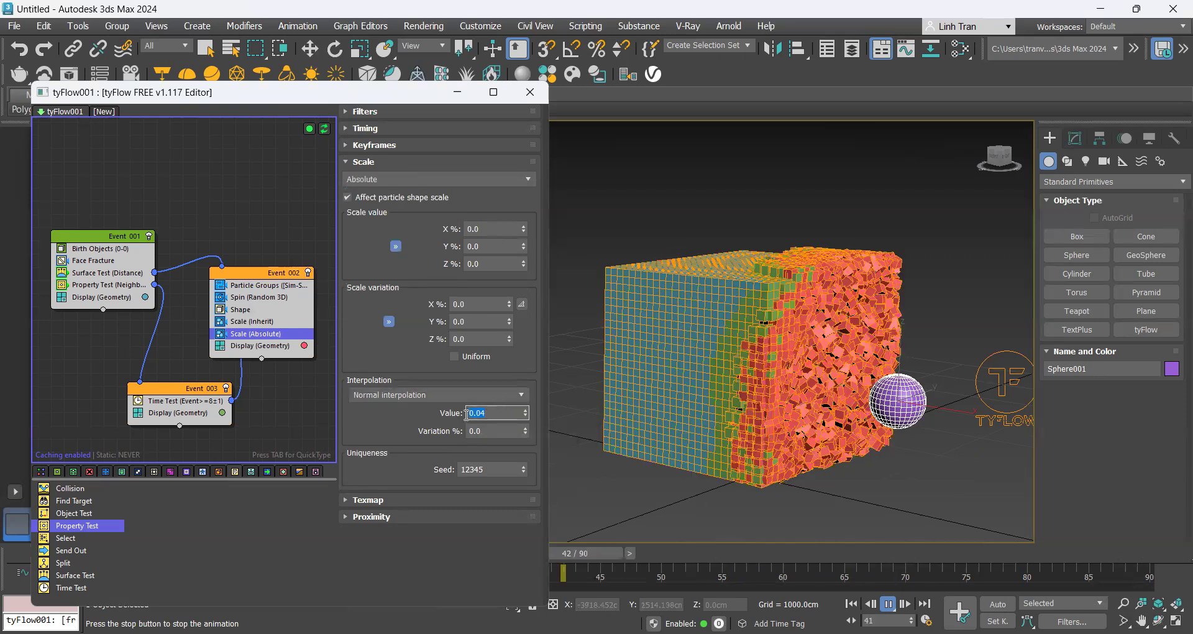
text(0.1)
key(Return)
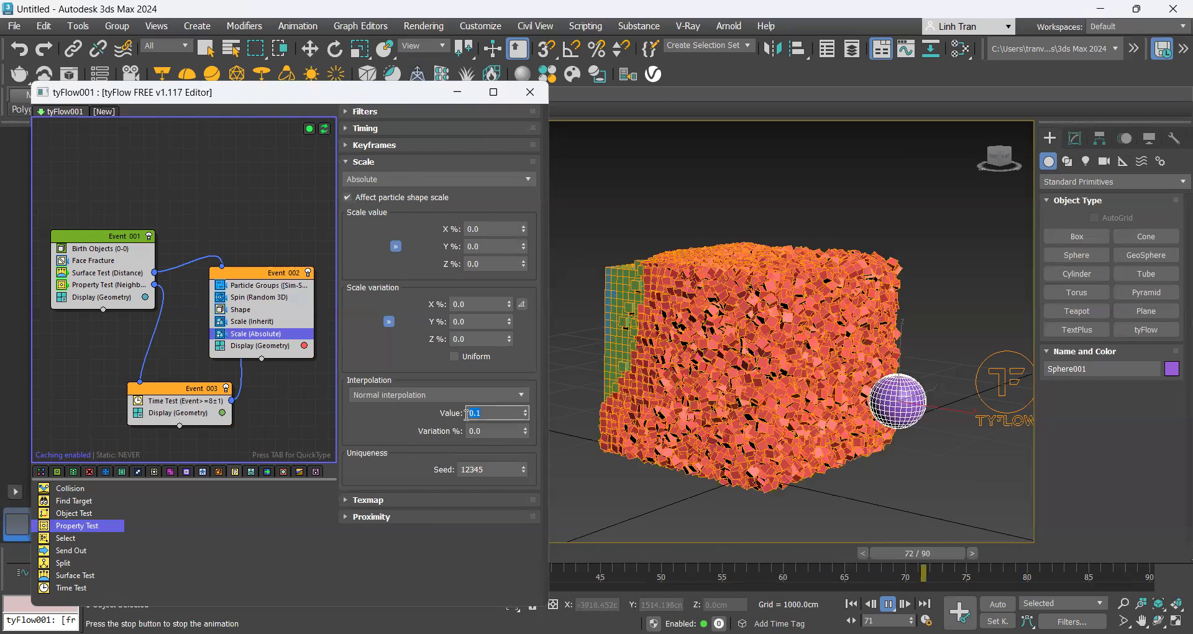
Step: Set the interpolation value of the inherit Scale operator in Event_002 to 0.8
click(284, 329)
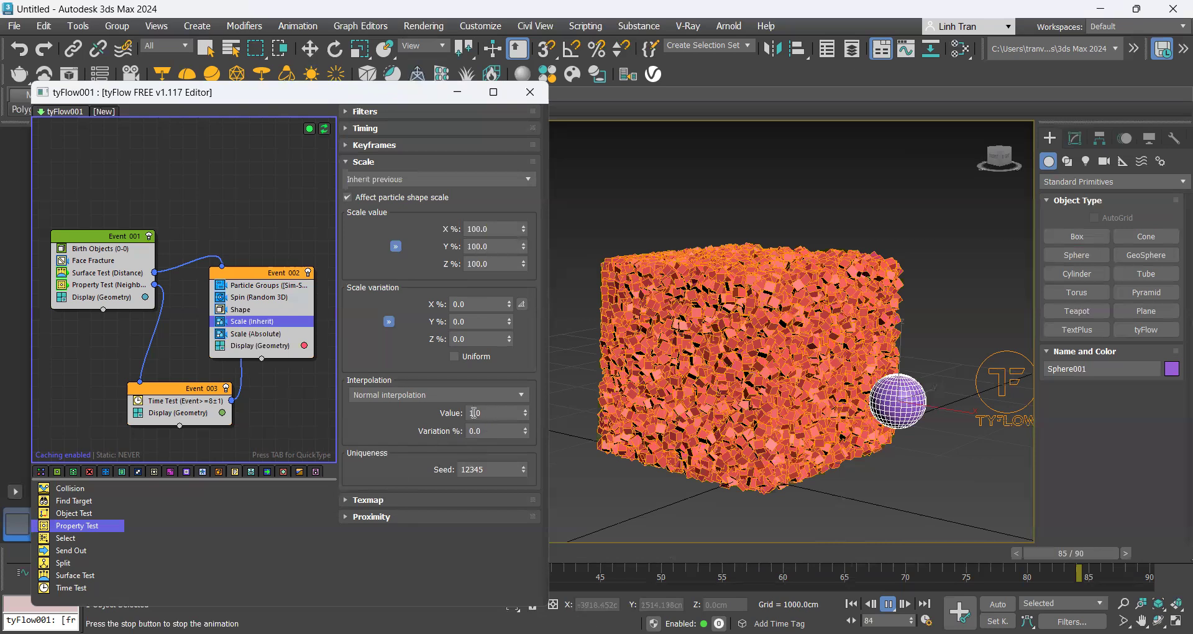
drag(484, 413, 437, 412)
text(0.8)
key(Return)
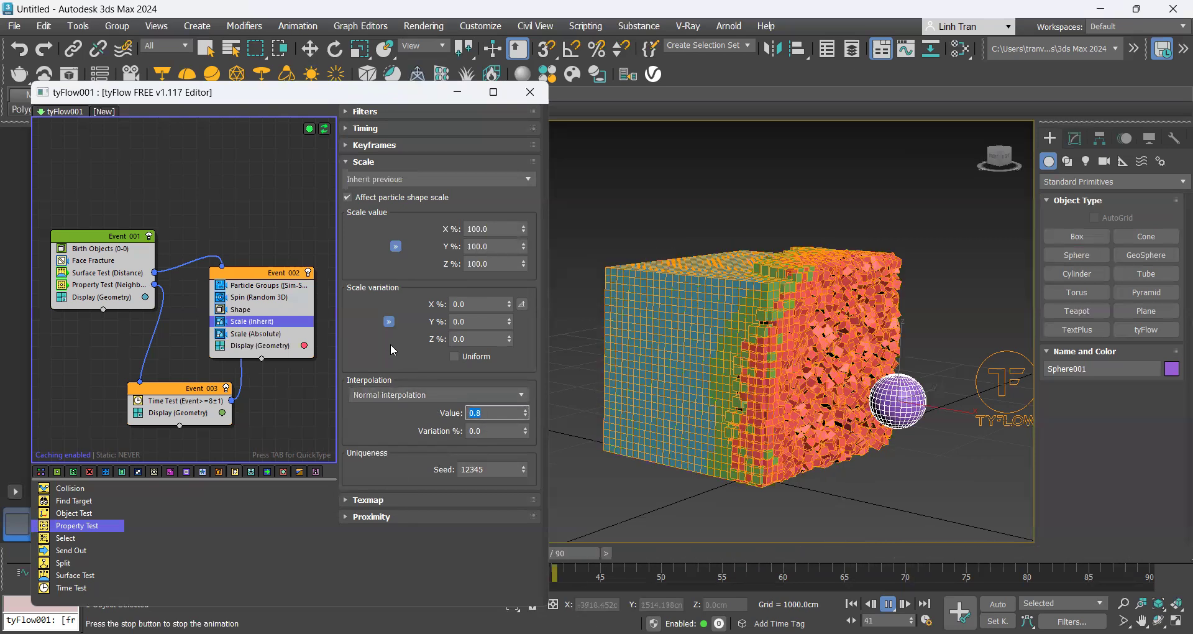
Step: Try values of 7 and 3 for the Time Test in Event_003, and set it to 5
click(204, 403)
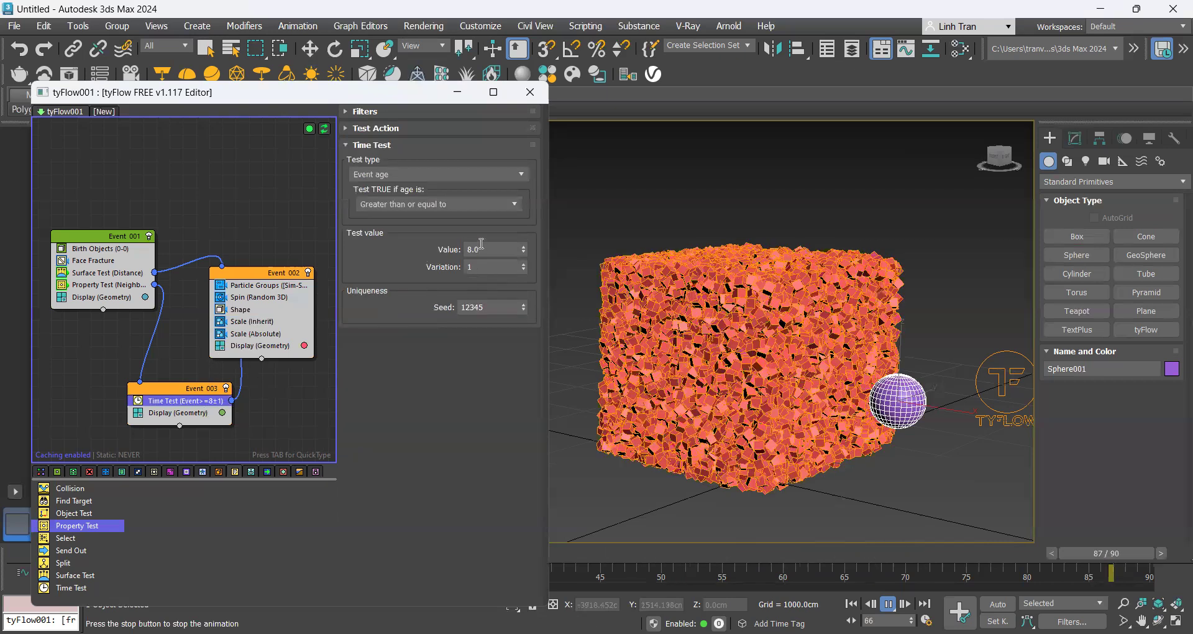
drag(483, 250, 444, 255)
text(7)
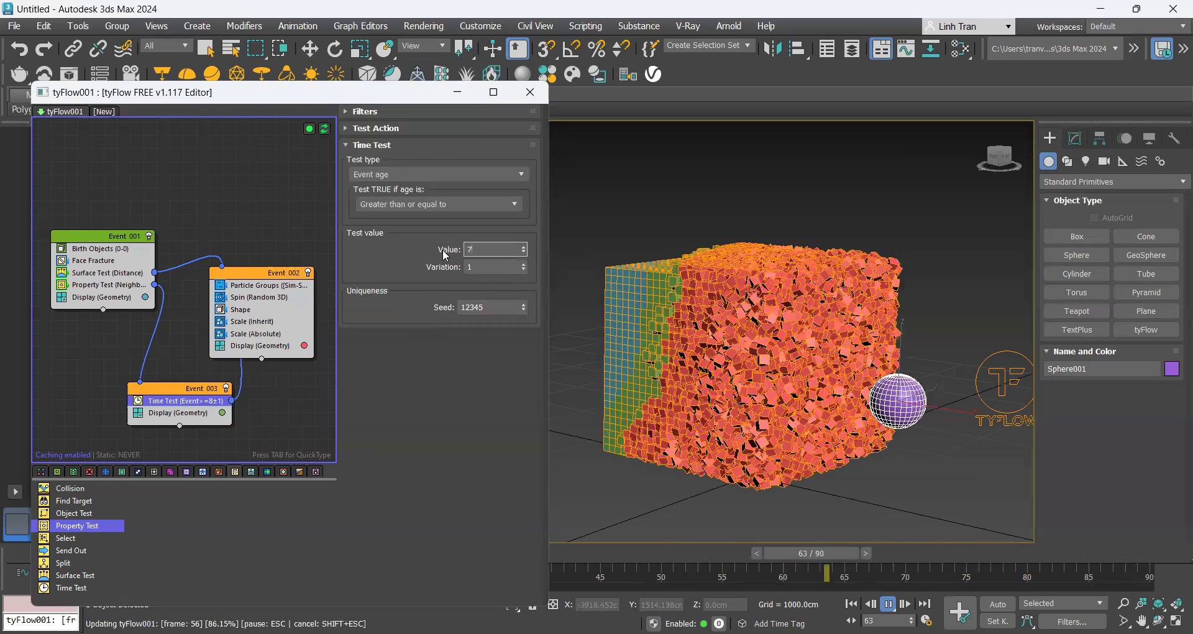
key(Return)
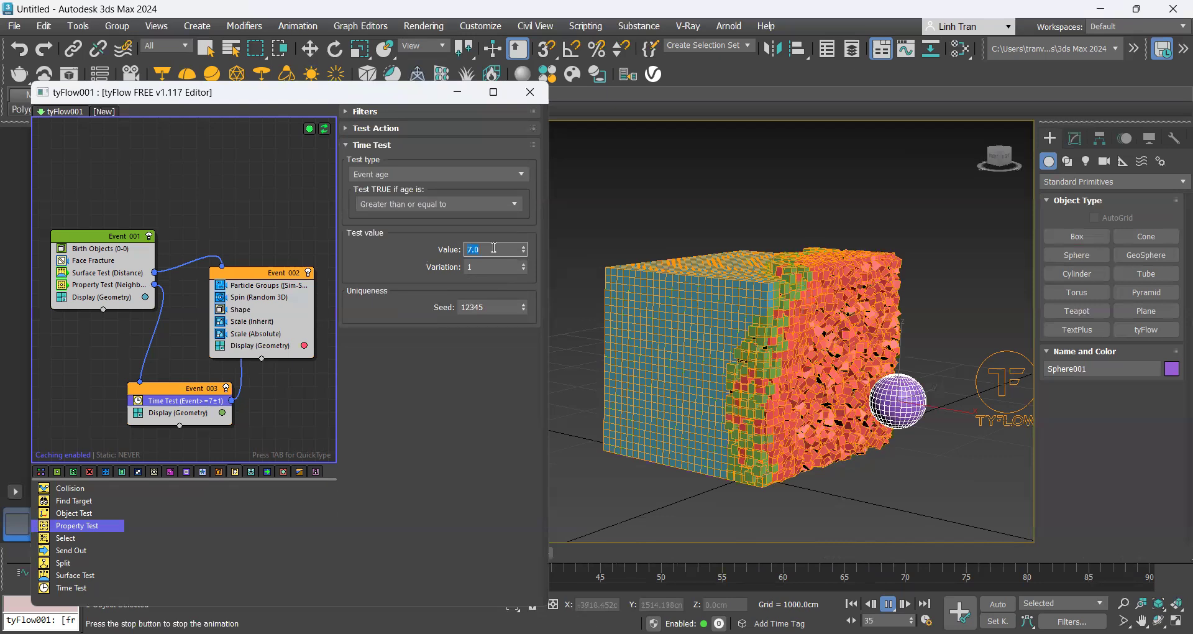
text(3)
key(Return)
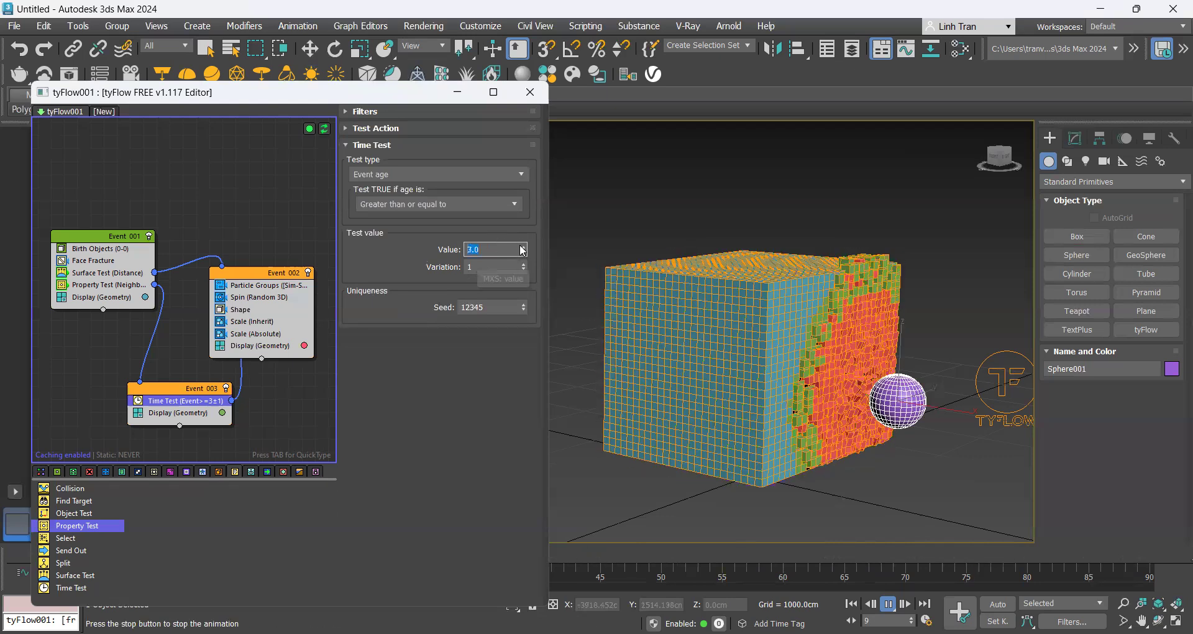
text(5)
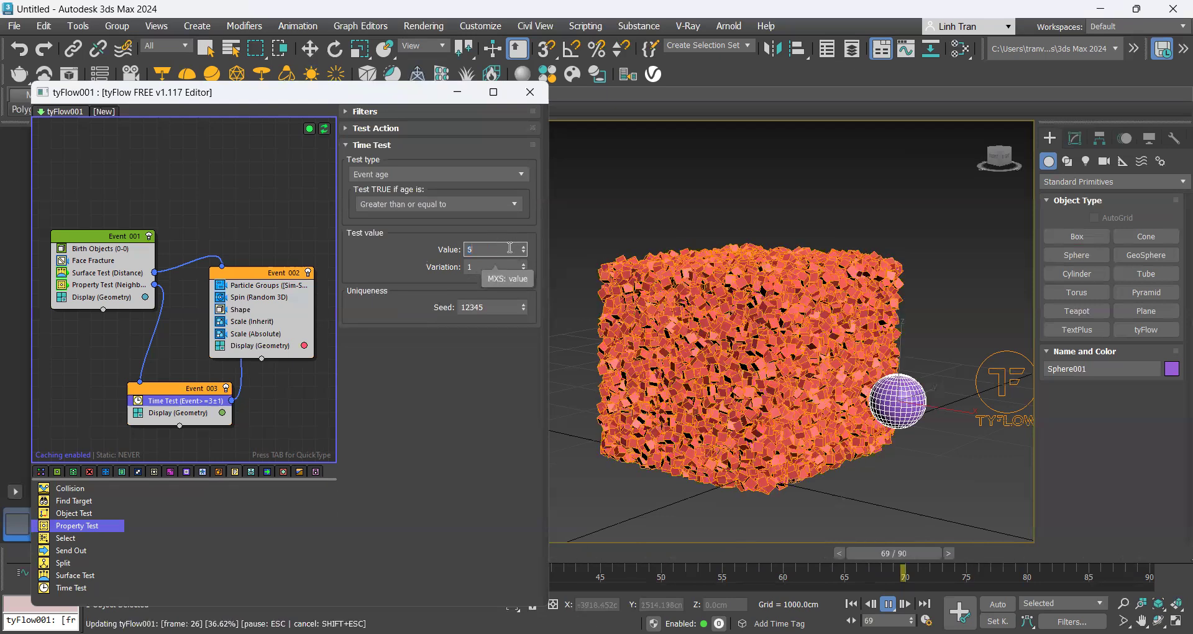
key(Return)
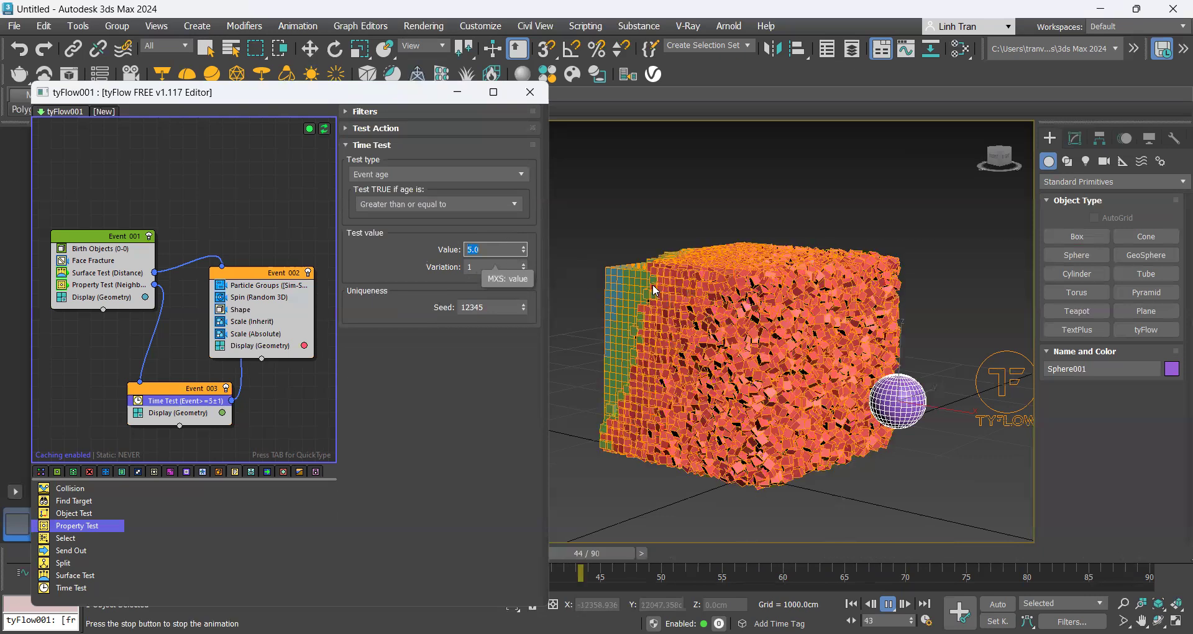
Step: Check the interpolation settings of both Scale operators in Event_002 and set the absolute one's interpolation value to 0.8
click(262, 340)
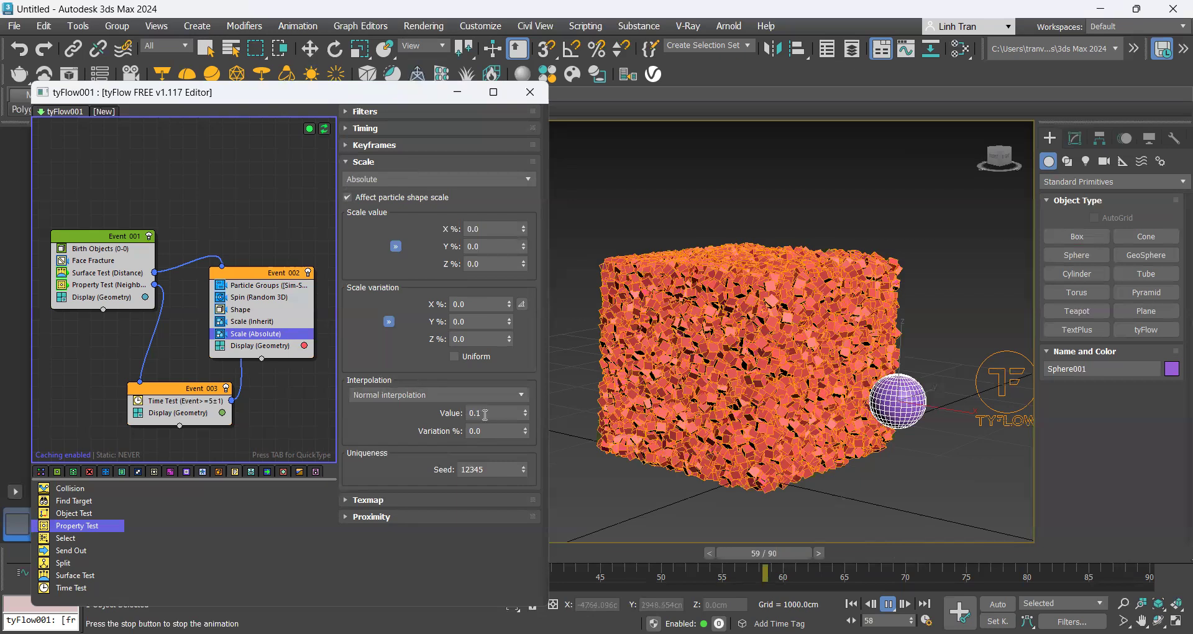
key(Return)
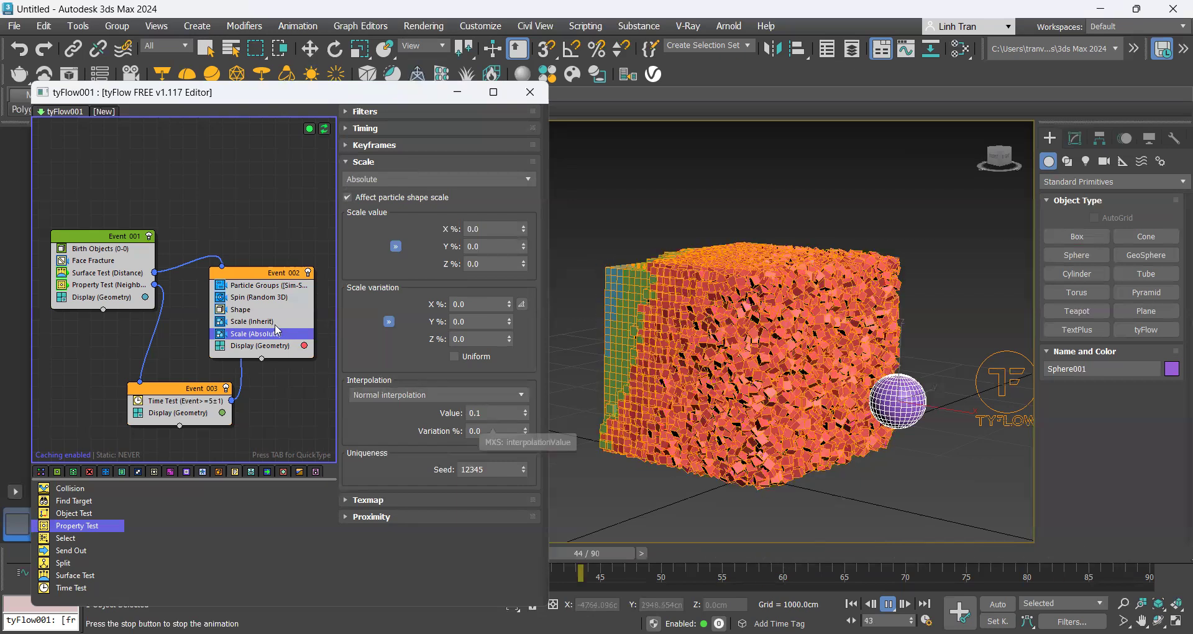
click(277, 322)
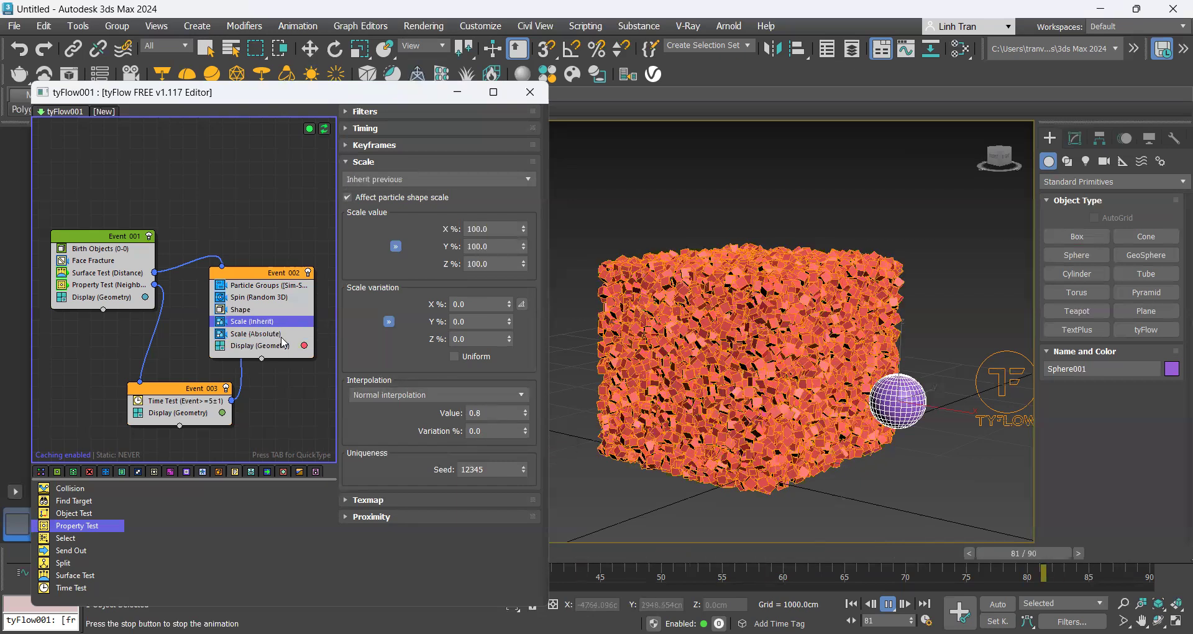
click(282, 337)
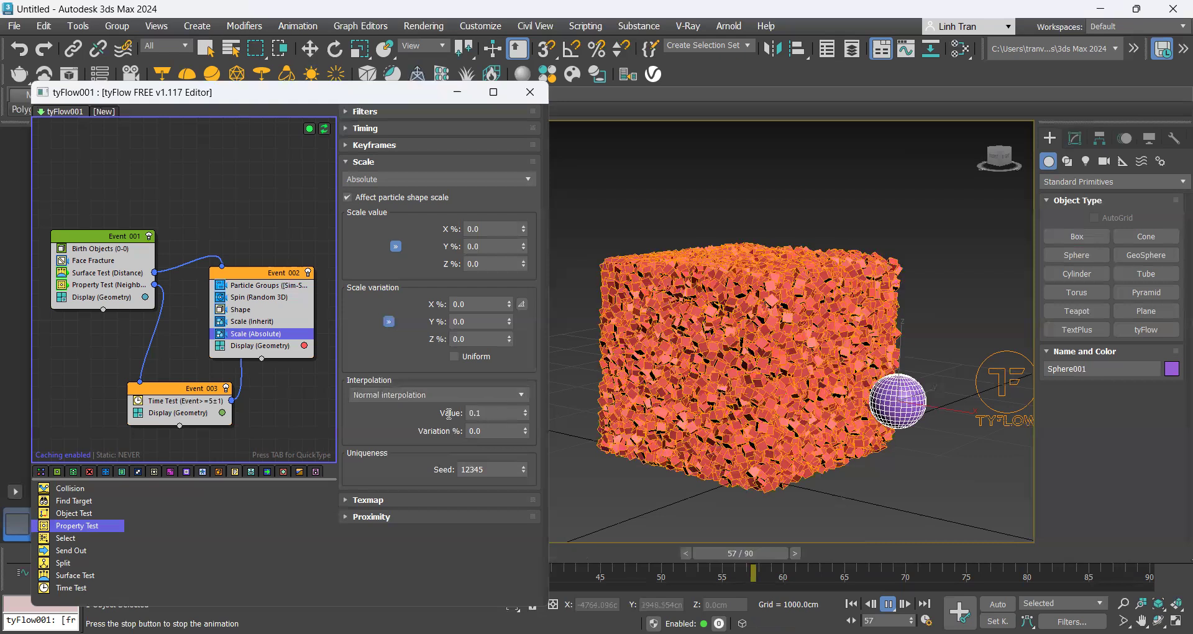
click(448, 414)
key(Return)
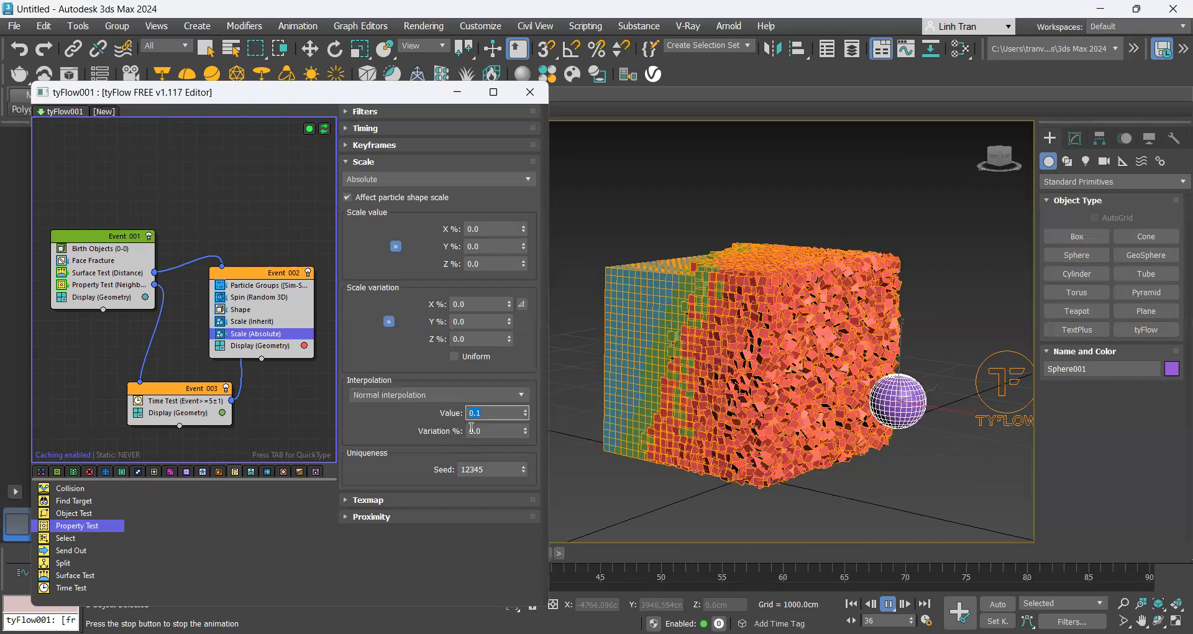
text(0.8)
key(Return)
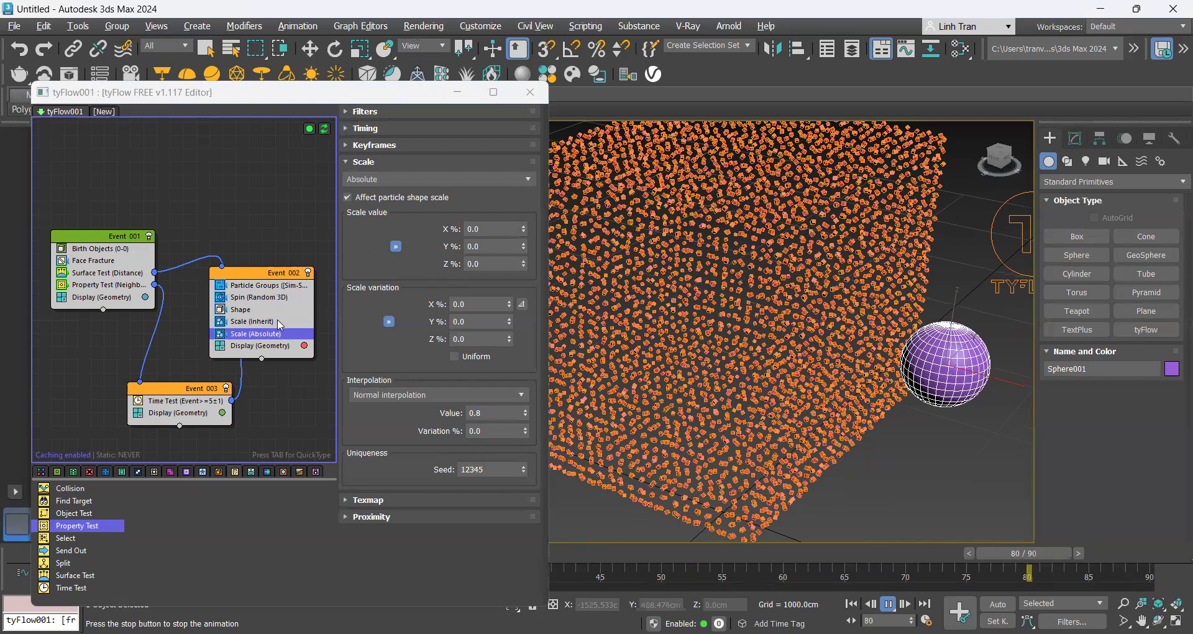
Step: Try 90% for the X, Y and Z scale values of the absolute Scale operator, and set them back to 0%
click(279, 323)
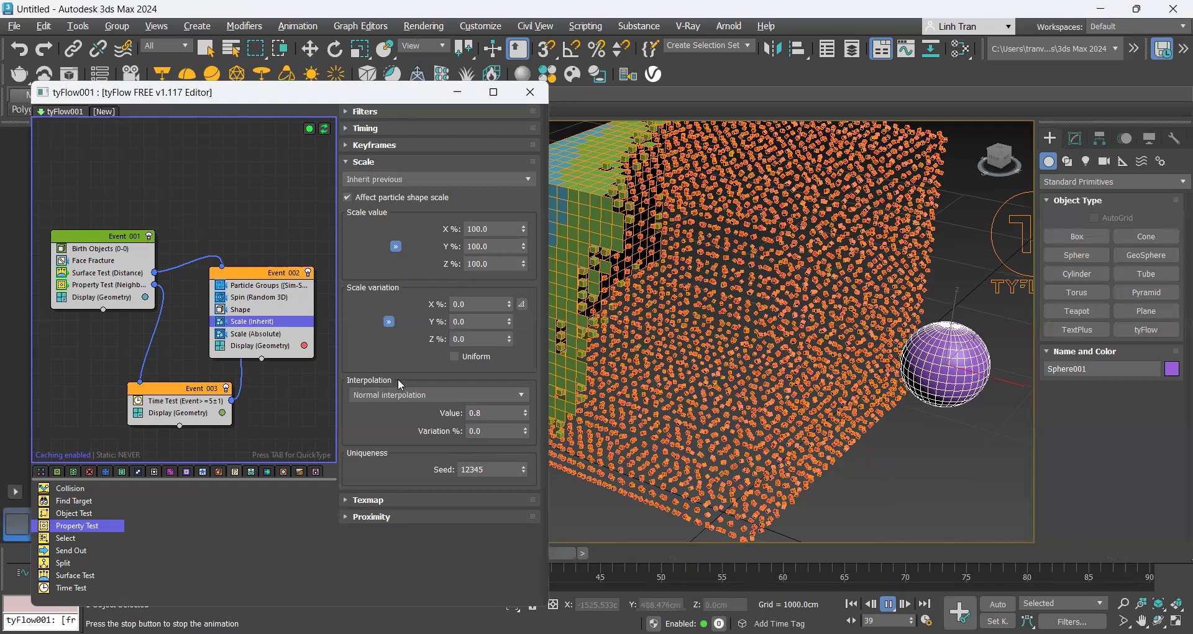
click(394, 397)
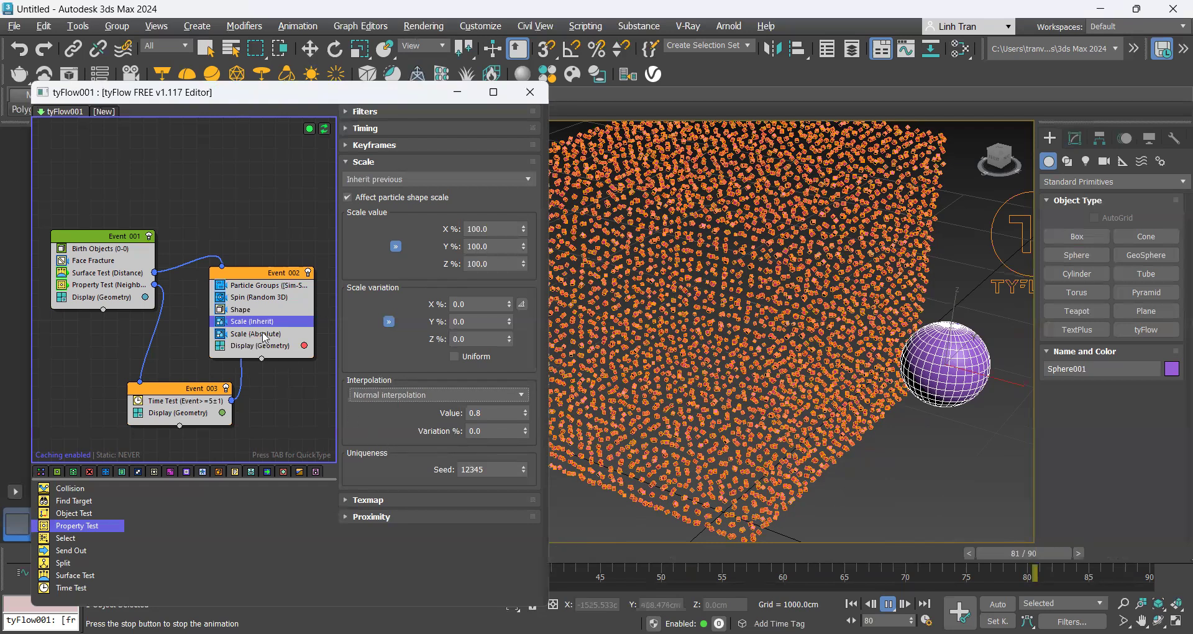
drag(496, 230, 459, 231)
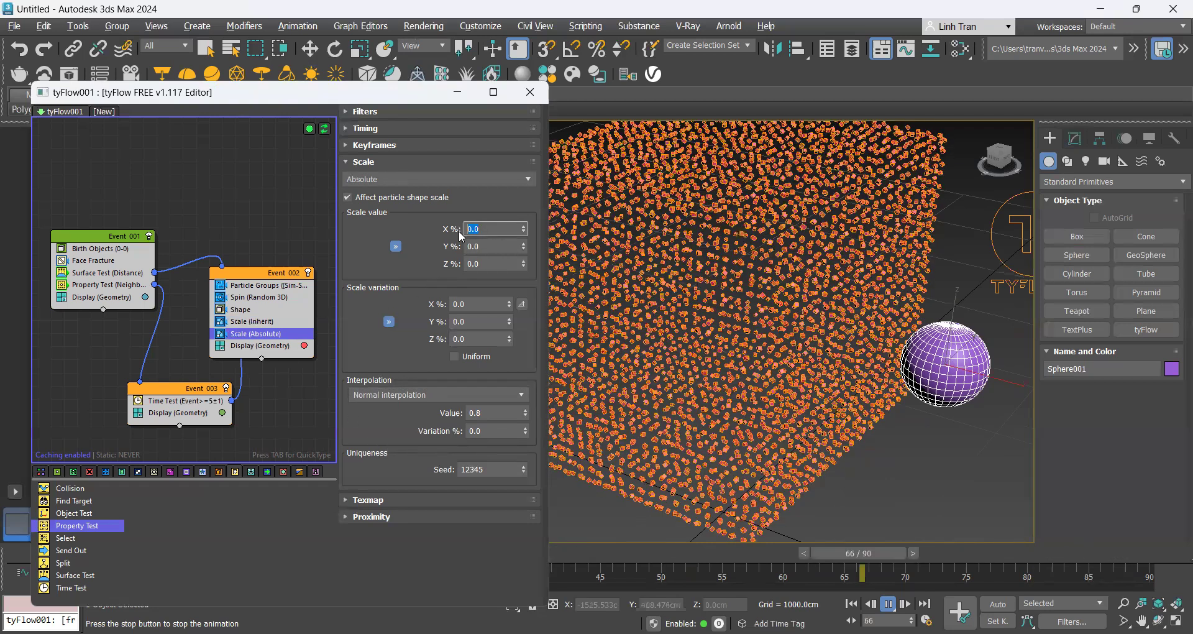
text(90)
key(Return)
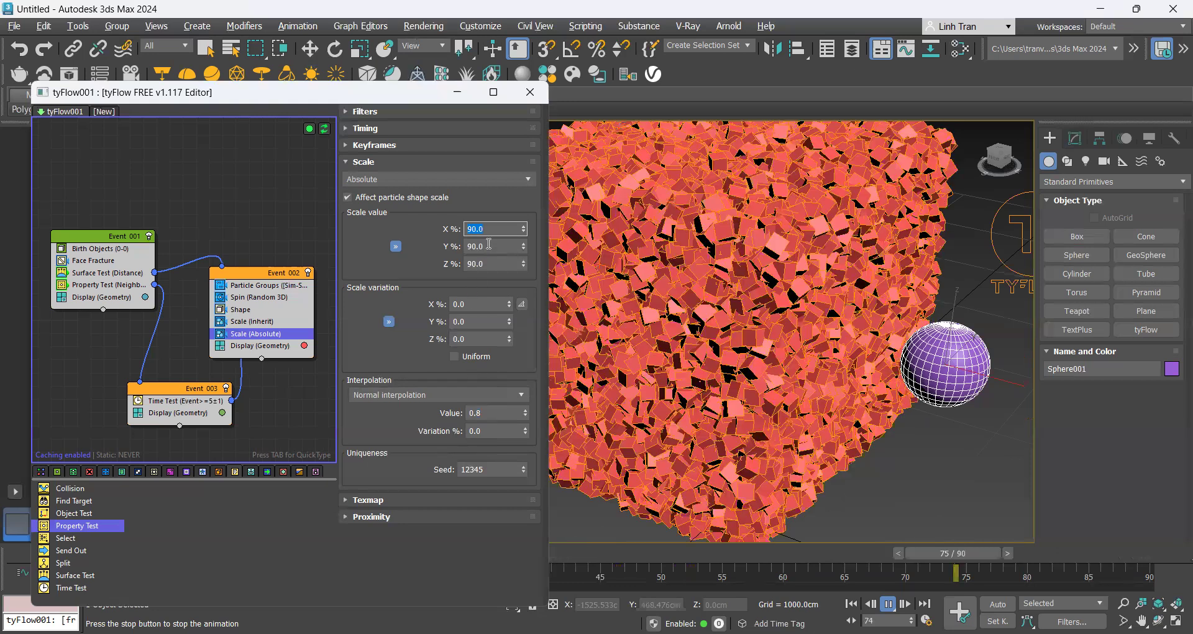
text(0)
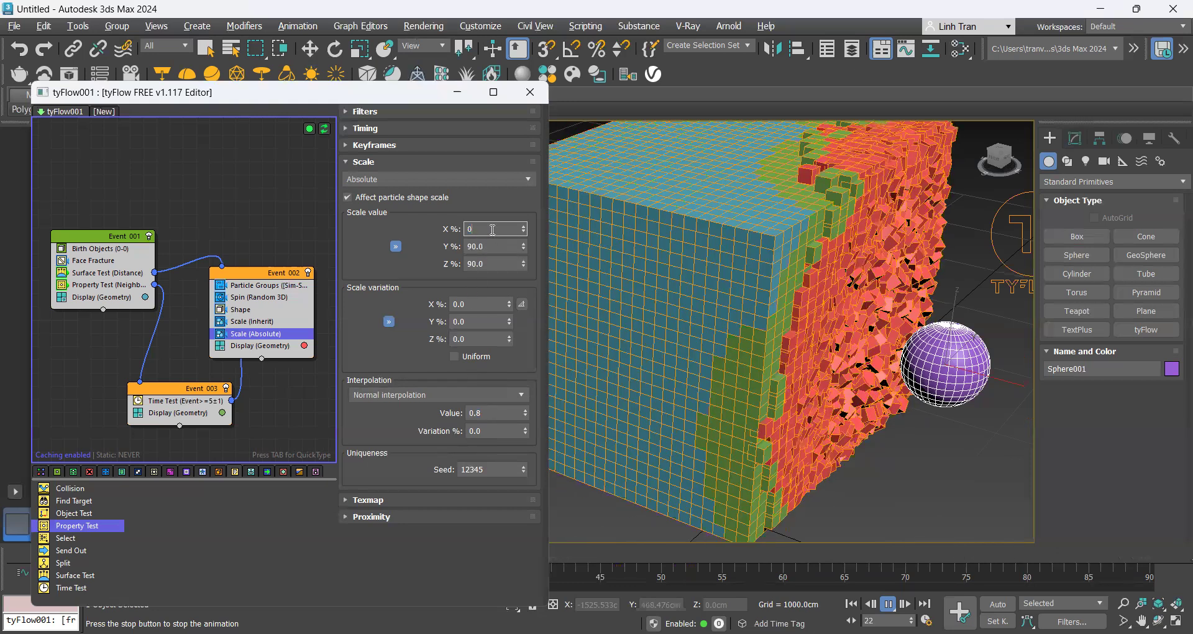
key(Return)
scroll(814, 369, up, 3)
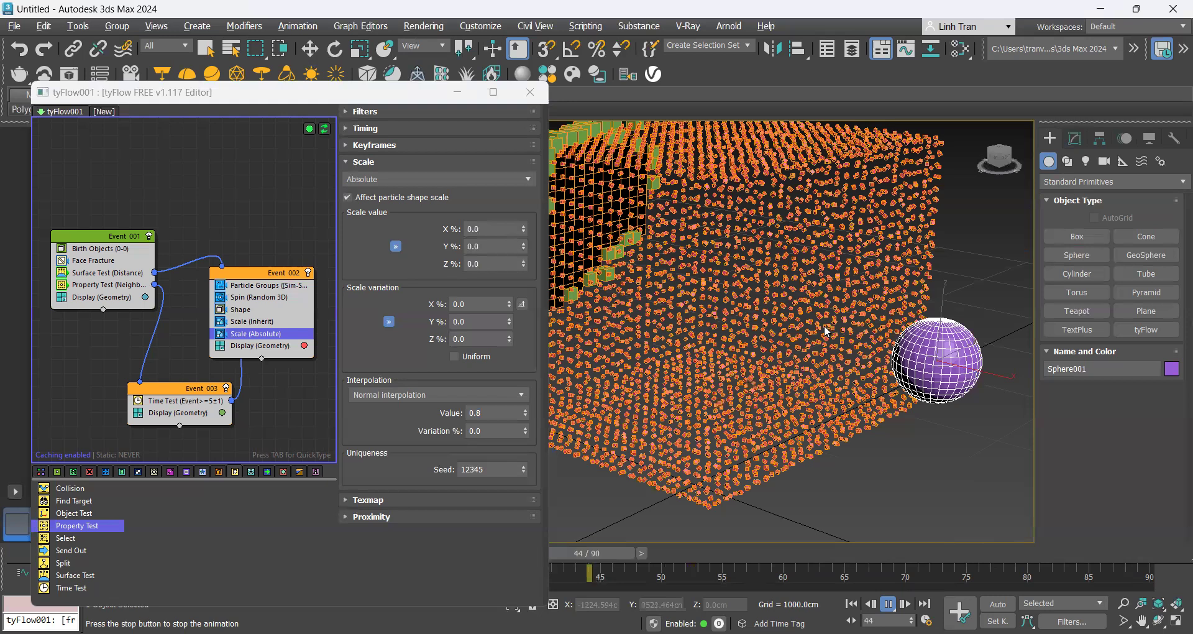
Step: Extend the animation's end time to 150 frames and play the simulation
click(183, 403)
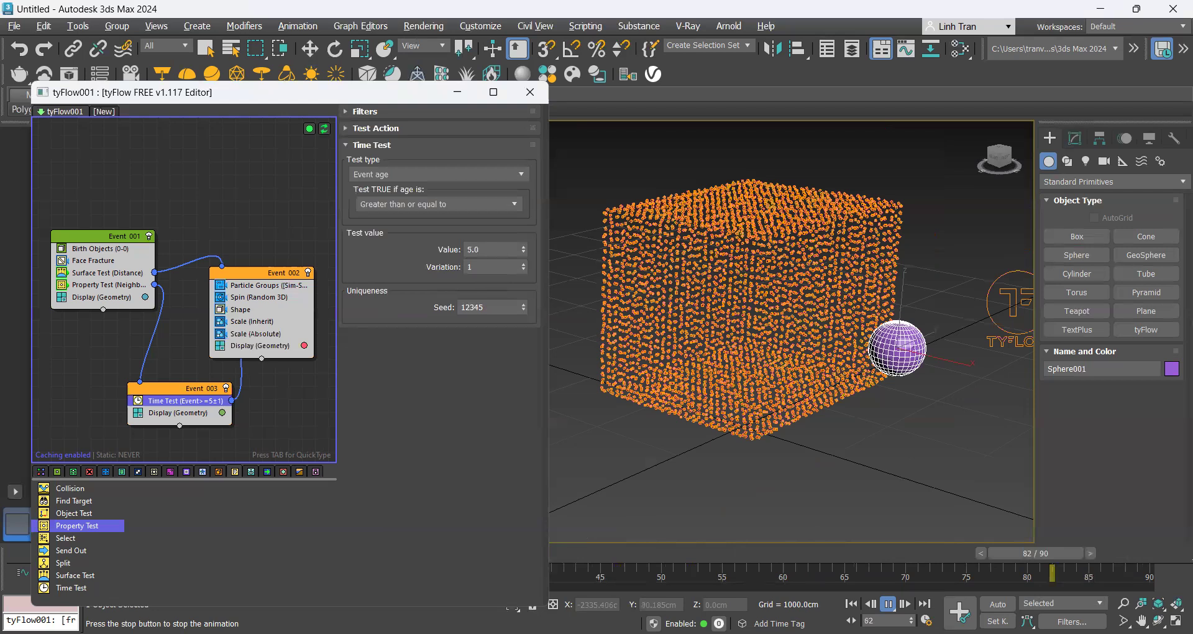
click(926, 620)
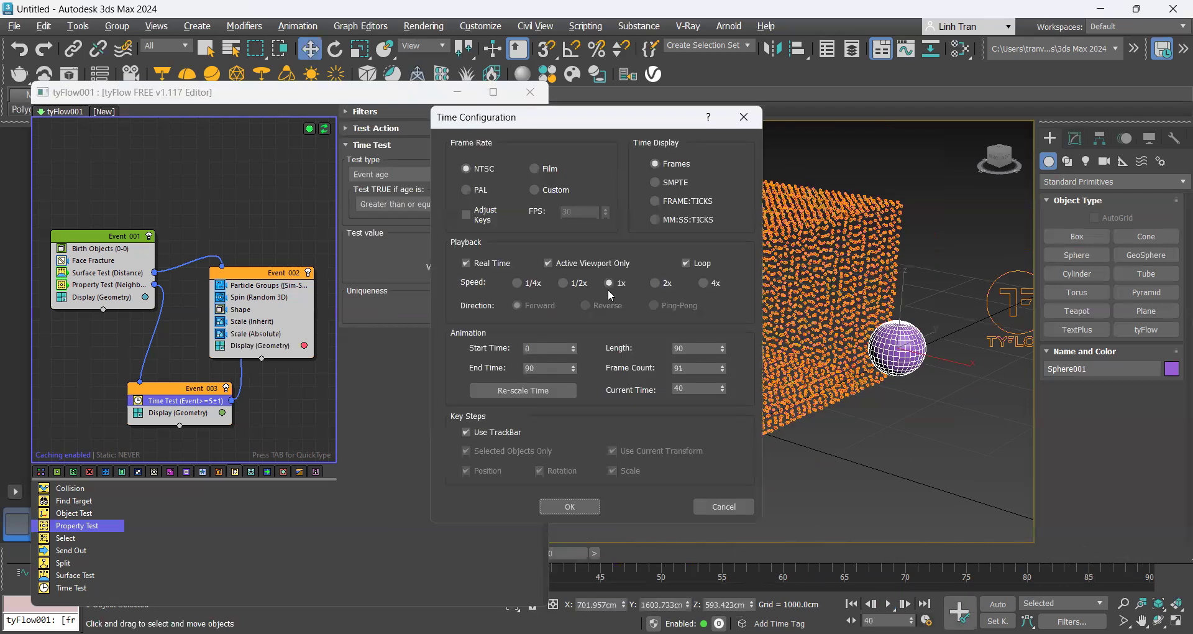
drag(552, 368, 513, 367)
text(150)
key(Return)
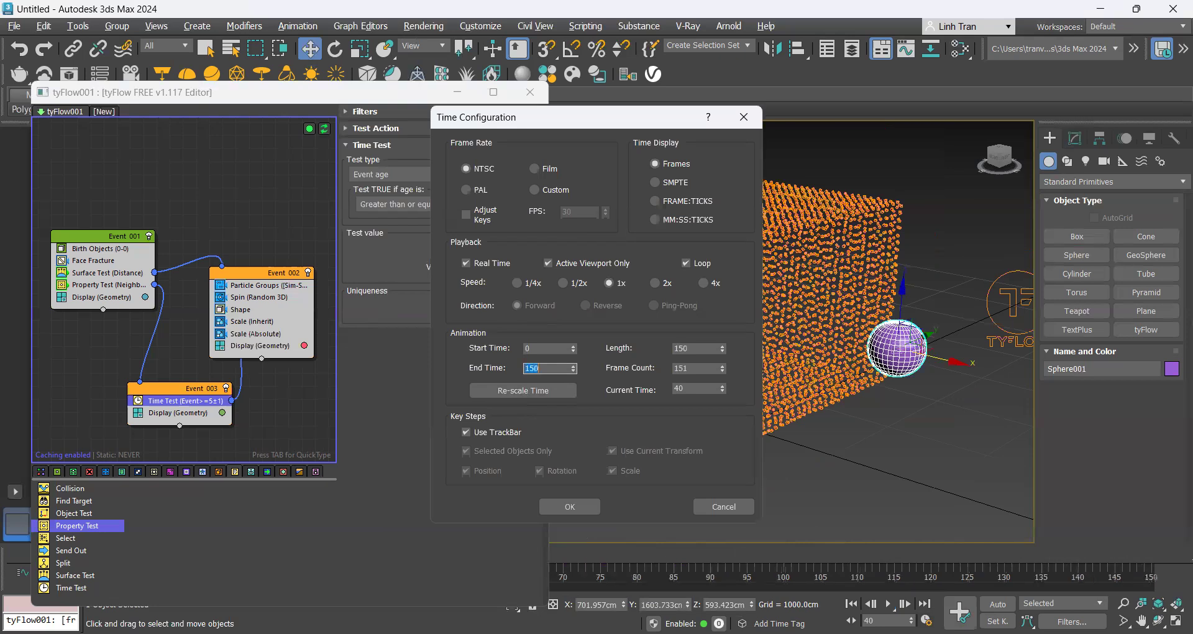
click(589, 508)
click(889, 603)
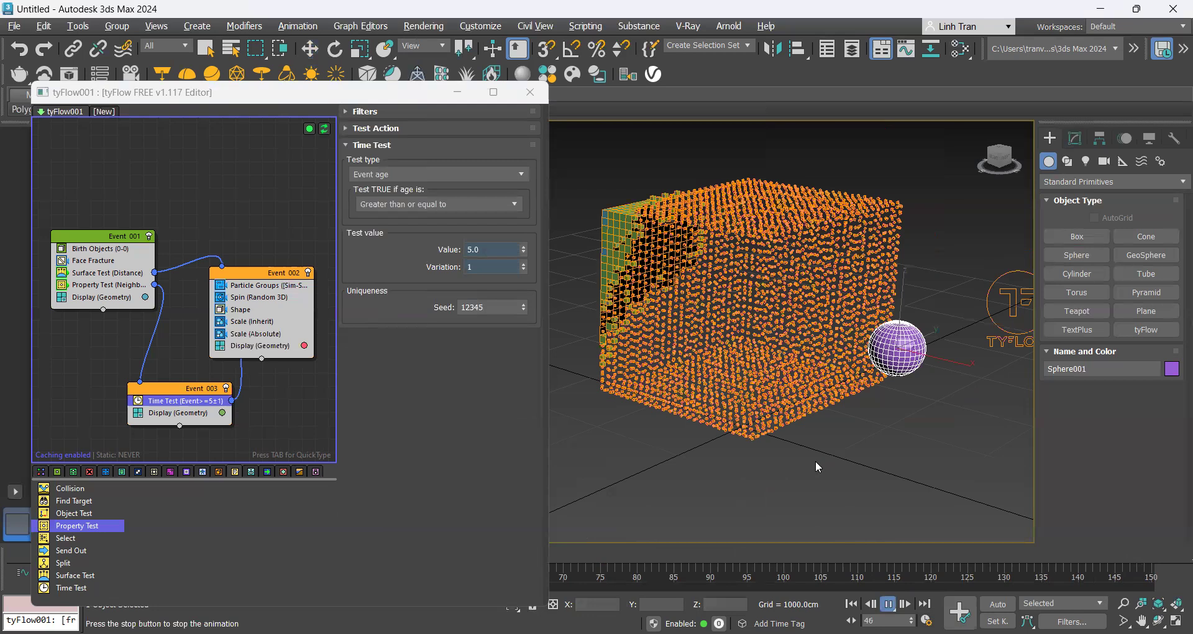
Step: Set the animation's end time back to 90 frames and play the simulation again
key(w)
right_click(919, 597)
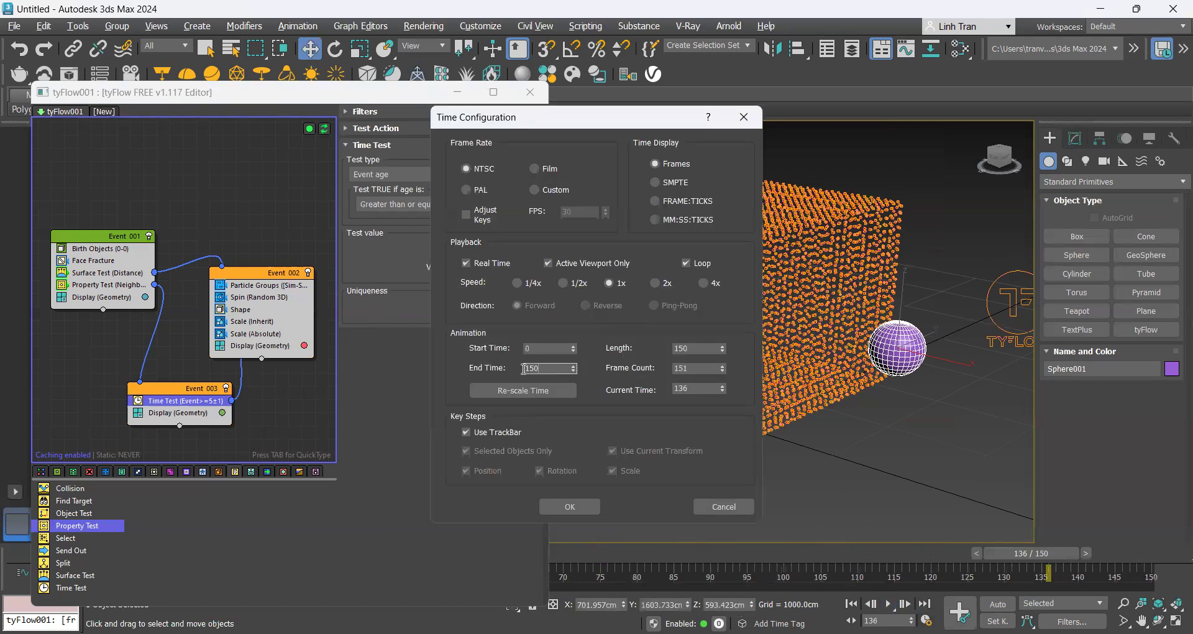
text(90)
key(Return)
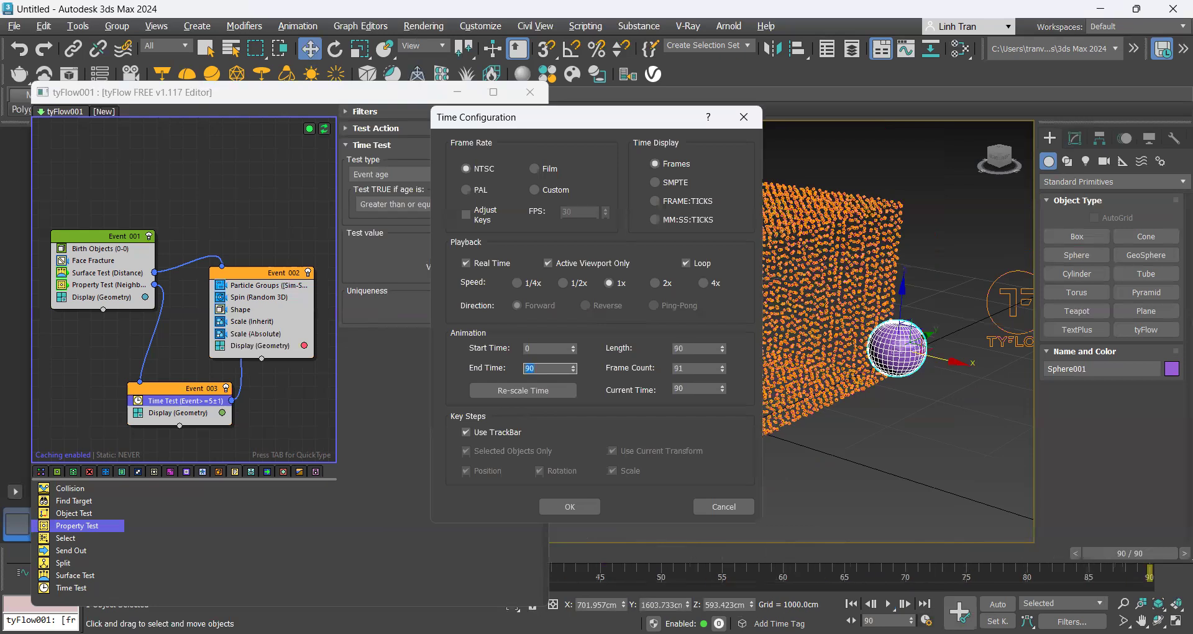
click(593, 509)
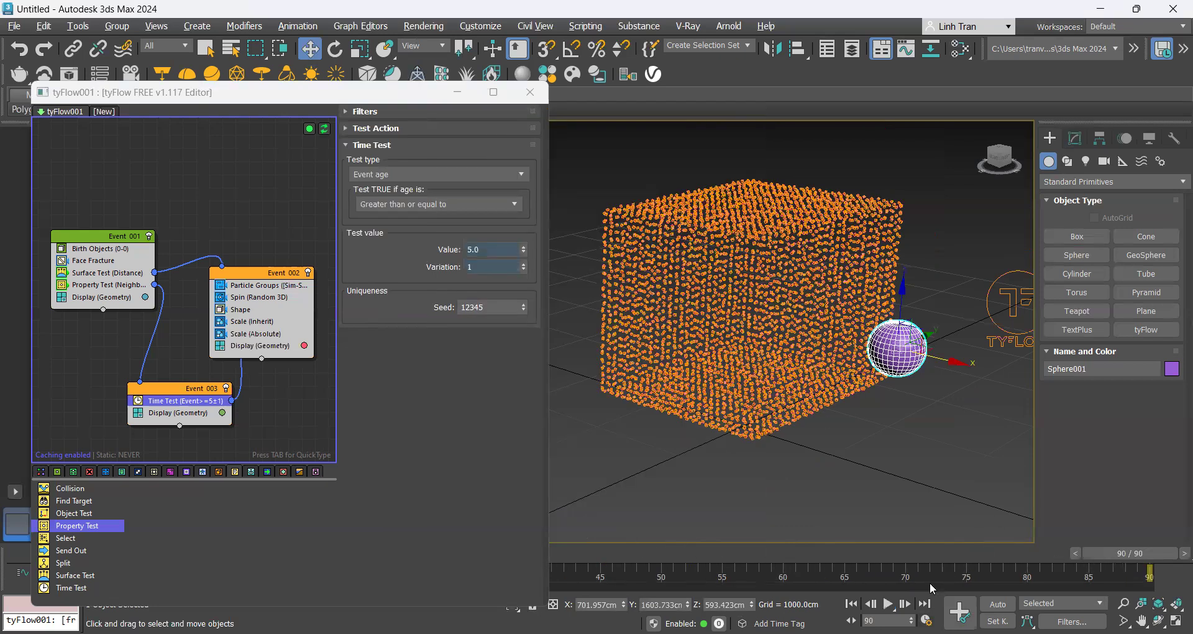
click(889, 603)
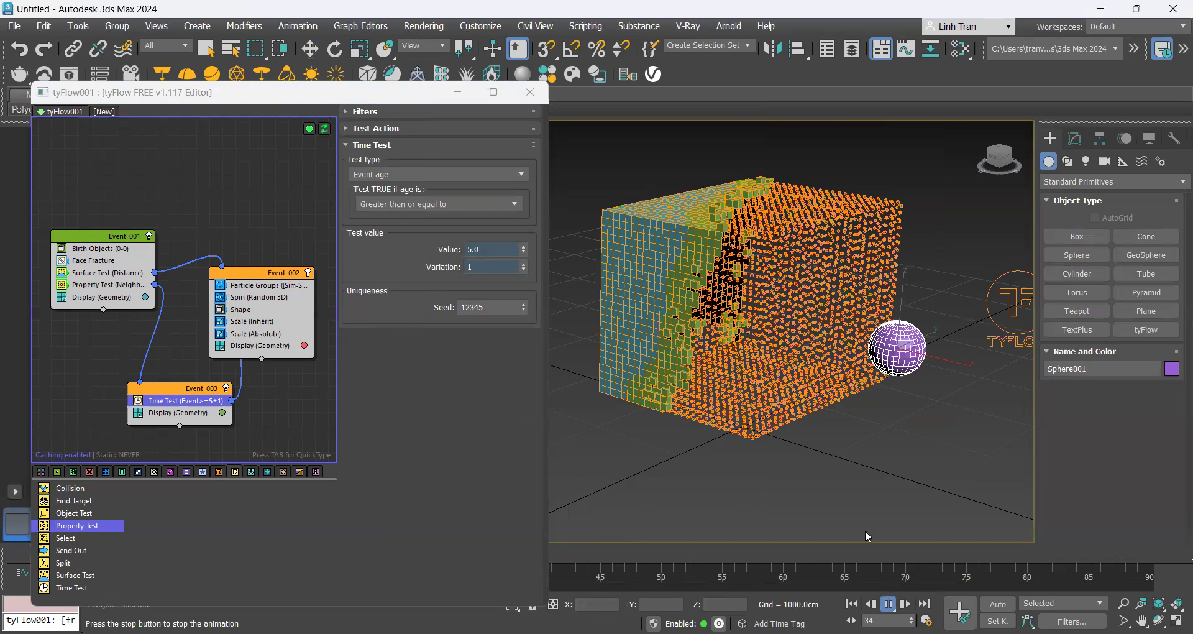
scroll(783, 280, up, 4)
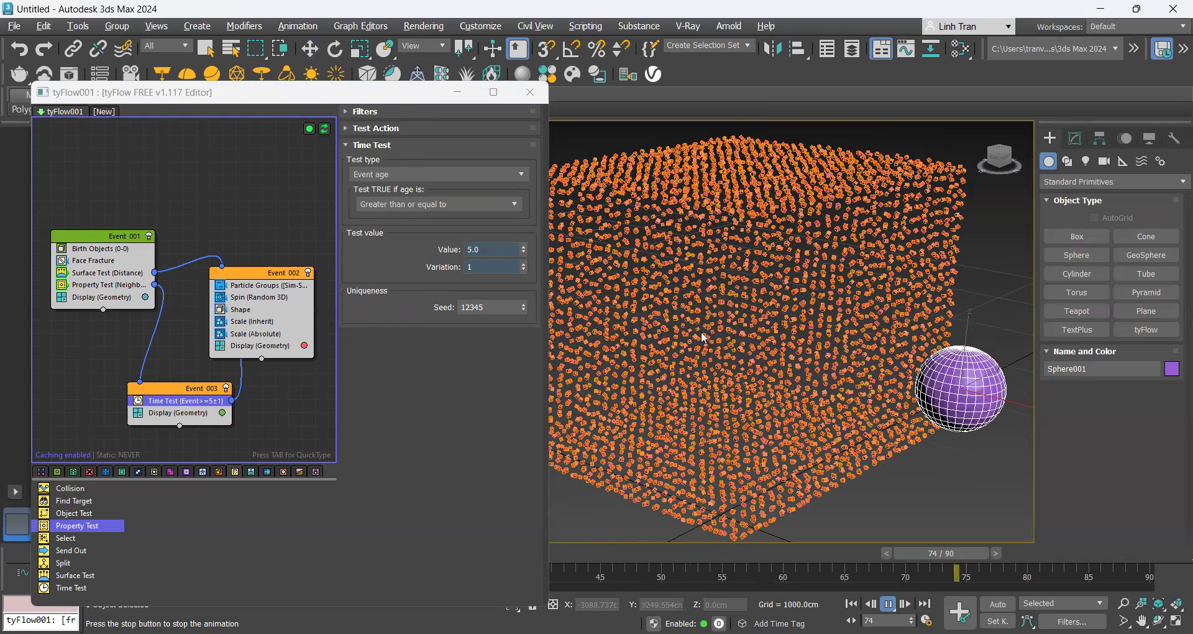
Step: Set the Time Test value in Event_003 to 3
double_click(487, 249)
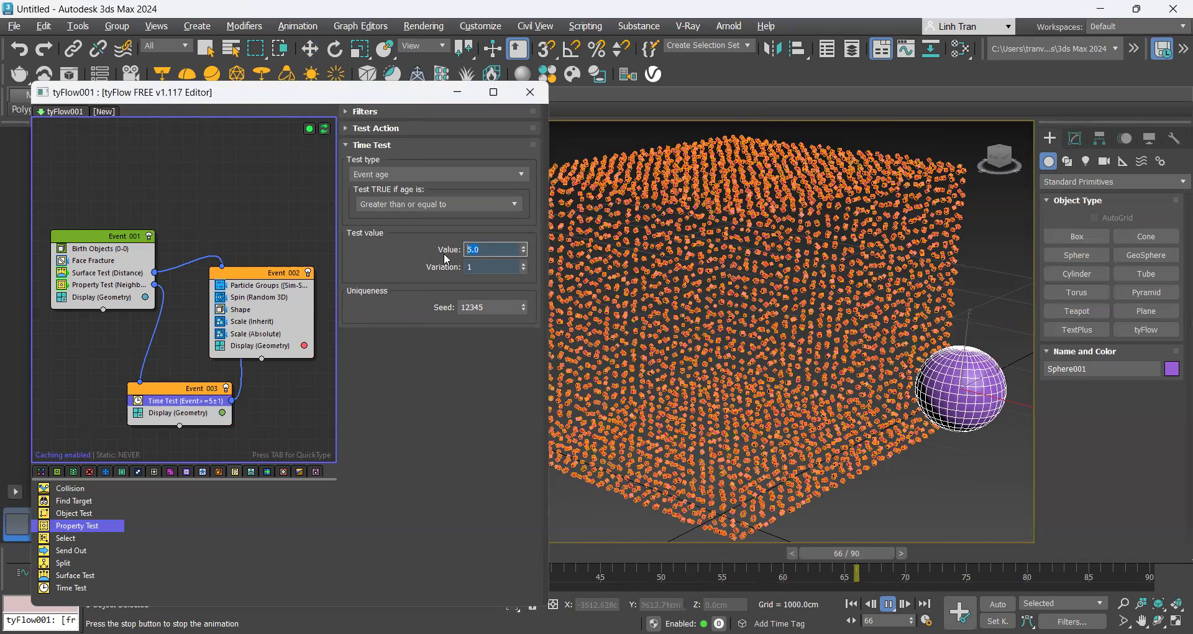
text(3)
key(Return)
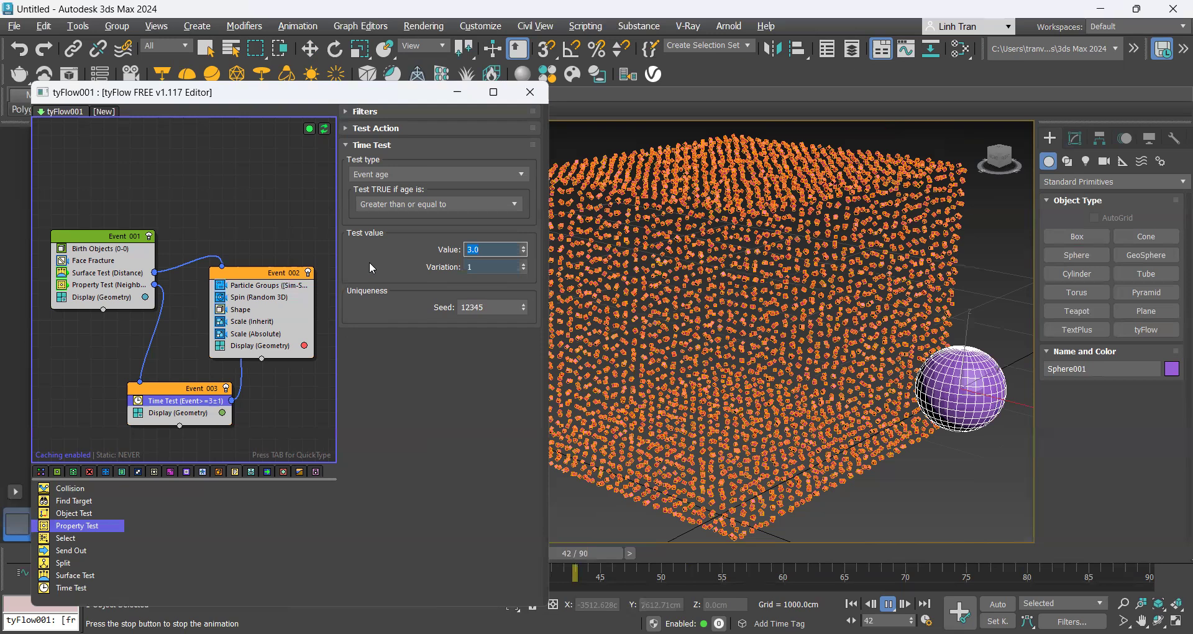
Step: Set the interpolation value of the Scale (Inherit) operator in Event_002 to 1
click(266, 321)
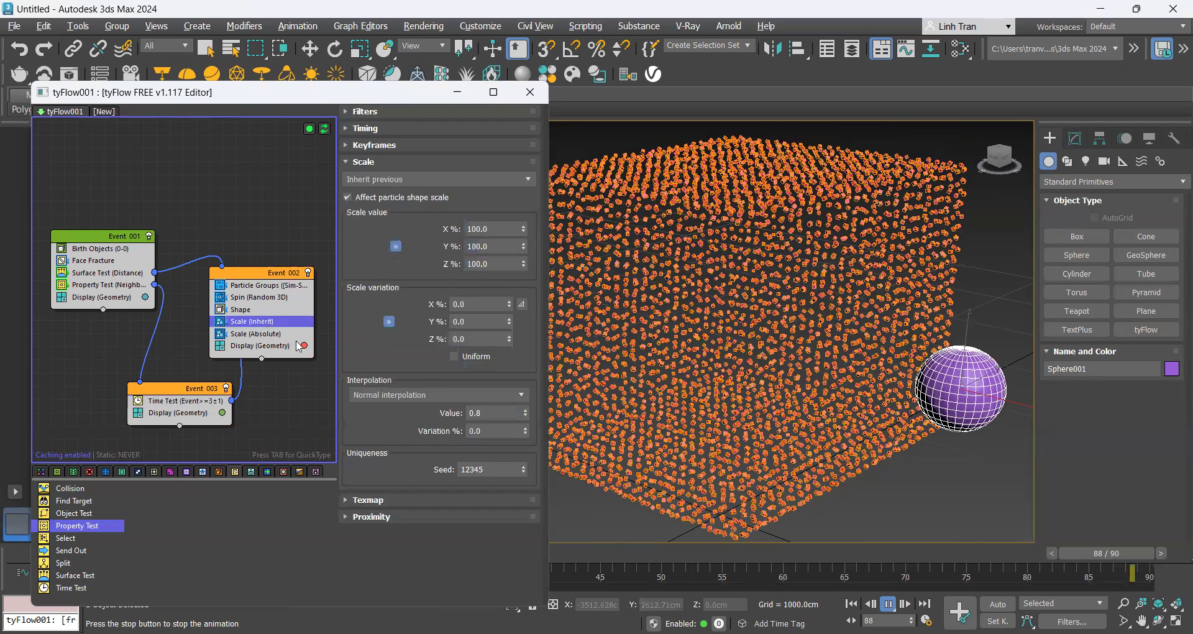
drag(487, 412, 462, 415)
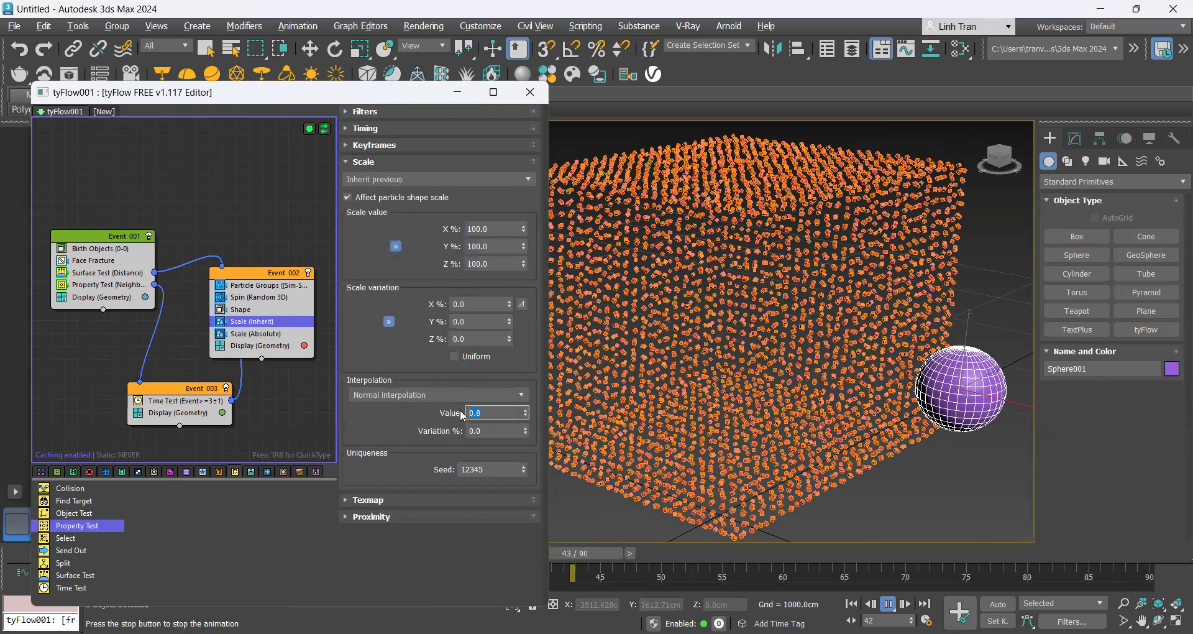
text(1)
key(Return)
Step: Try 0.05 and 0.9 as the interpolation value of the Scale (Absolute) operator, and set it to 0.08
click(267, 337)
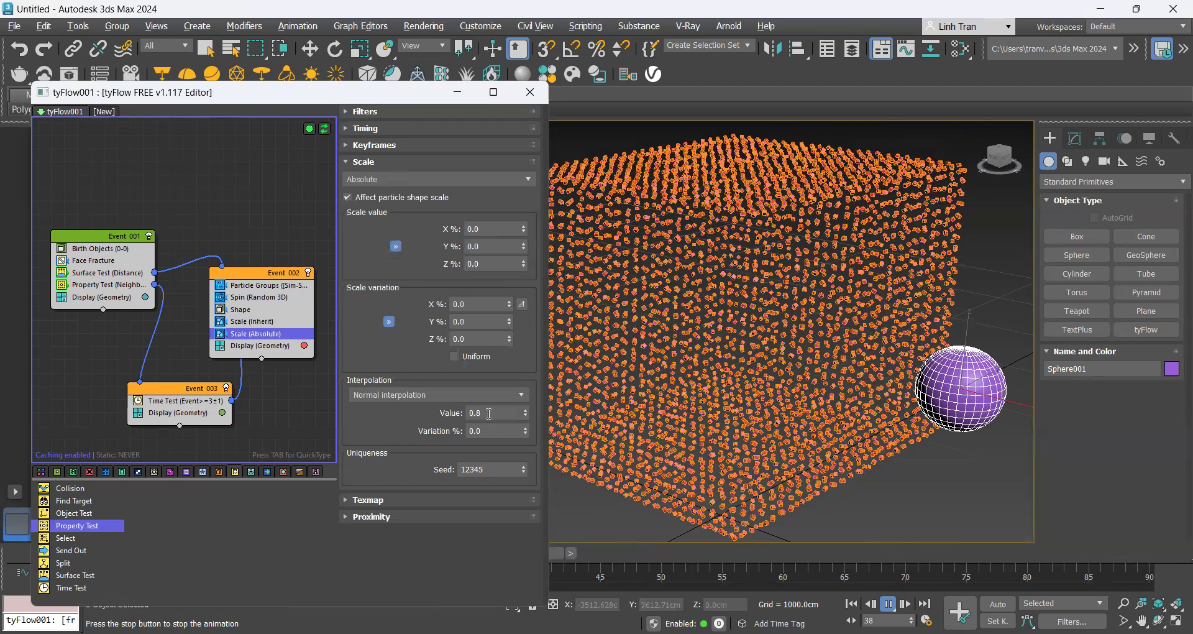
drag(487, 414, 451, 416)
text(0.0)
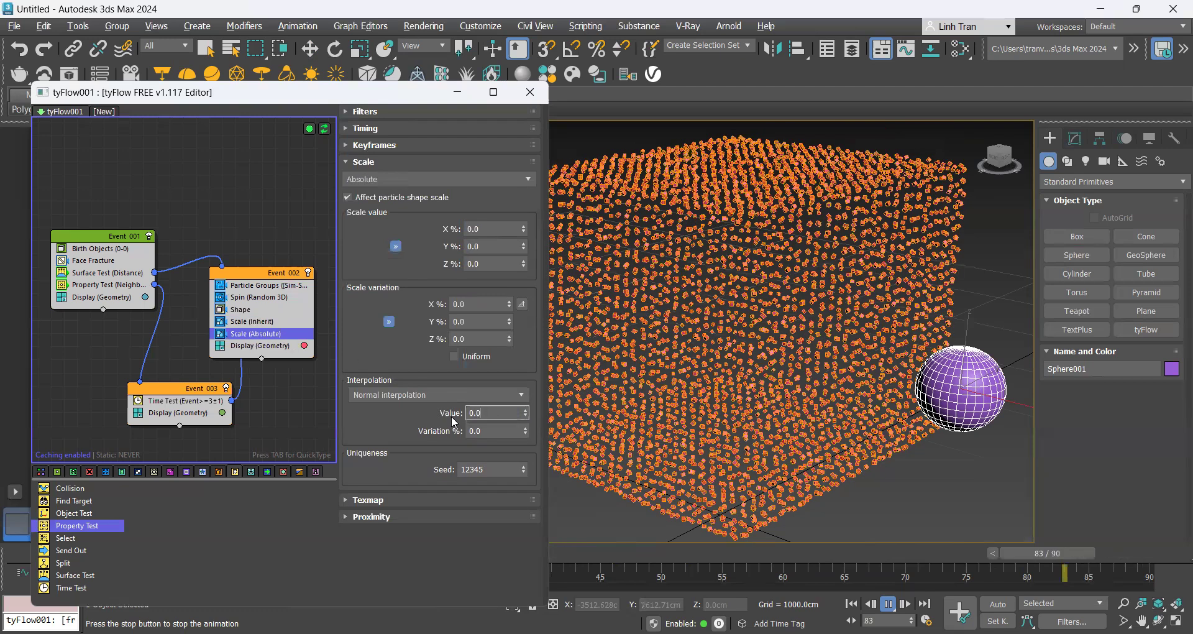
text(5)
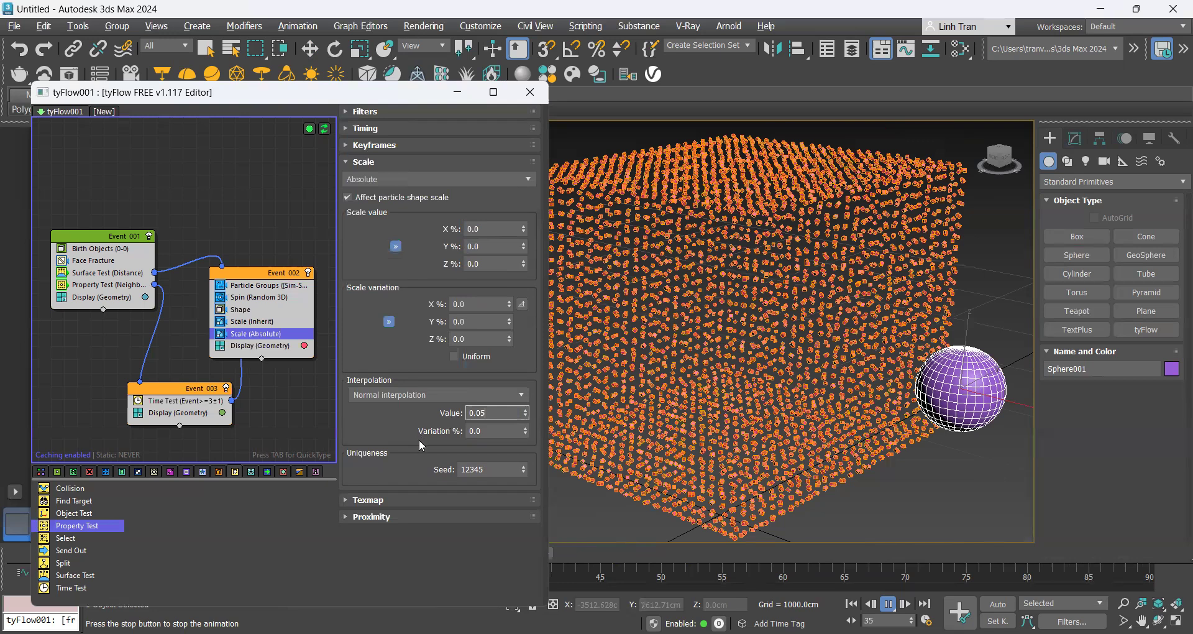
key(Return)
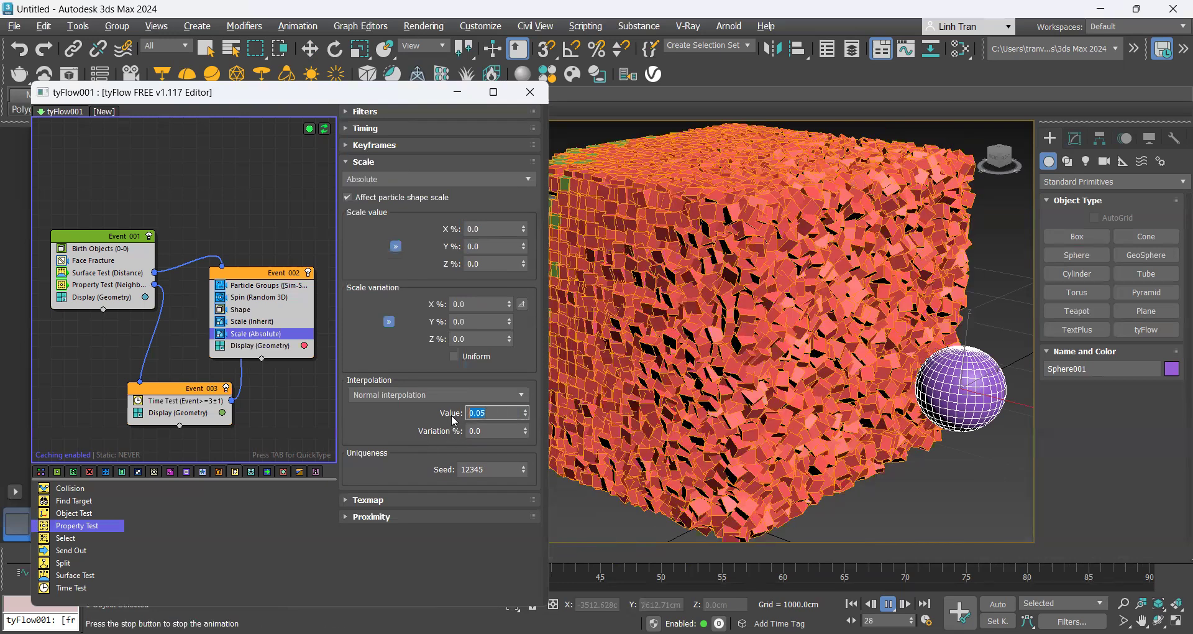
text(0.9)
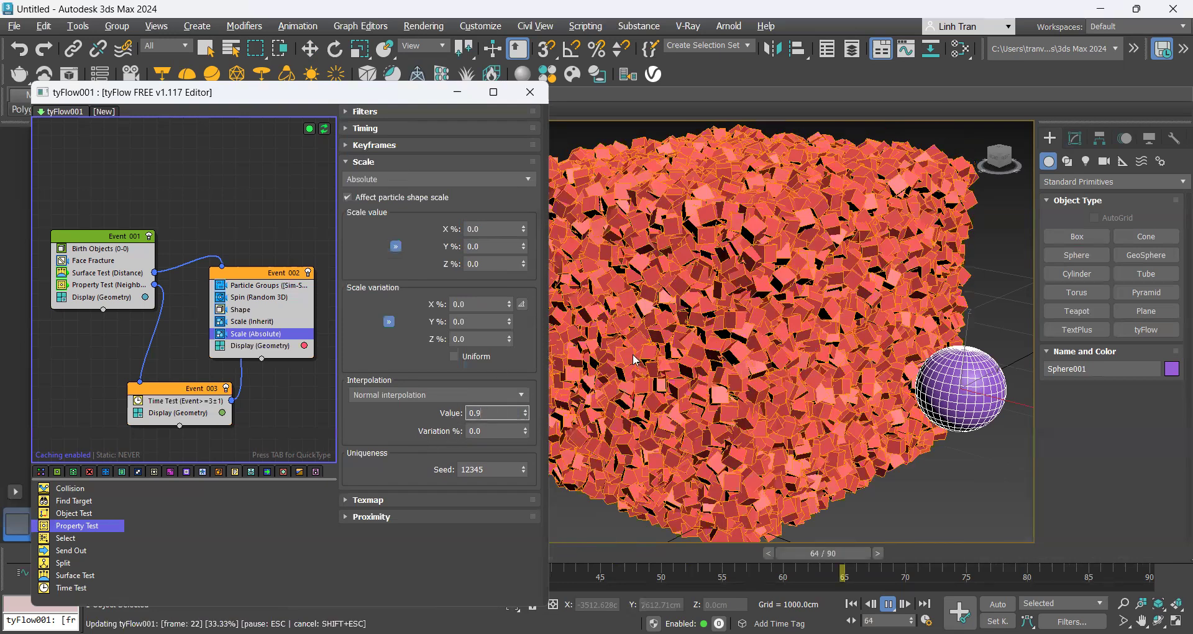
key(Return)
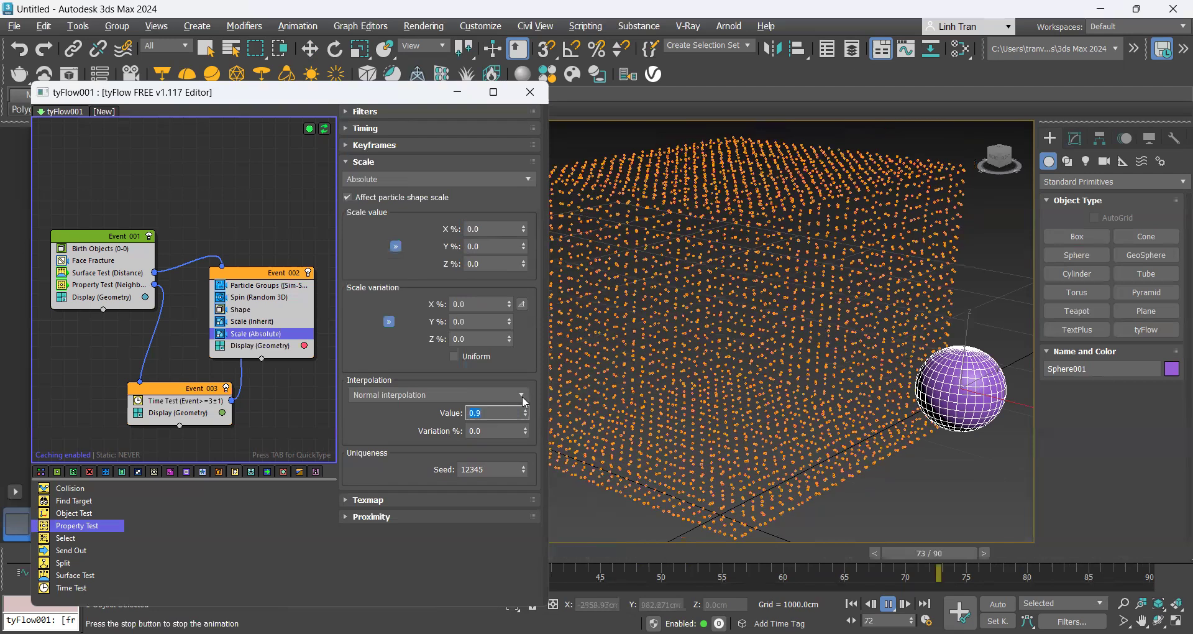
text(0.)
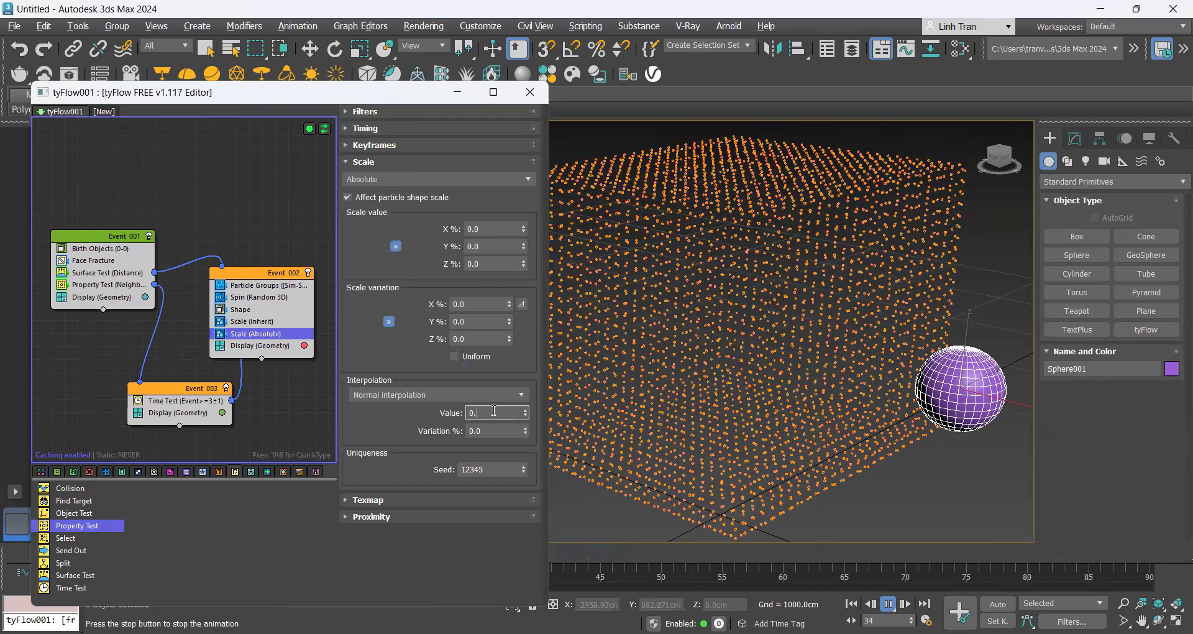
text(08)
key(Return)
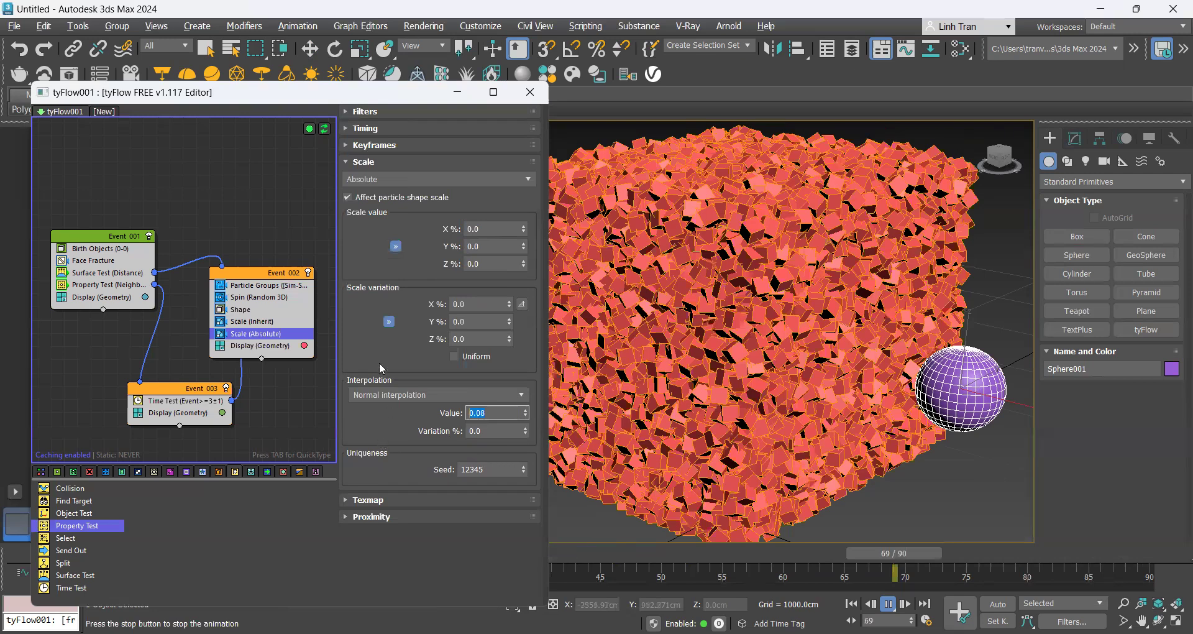
Step: Set the timing of the Scale (Absolute) operator in Event_002 to Continuous
click(347, 128)
click(368, 147)
click(375, 190)
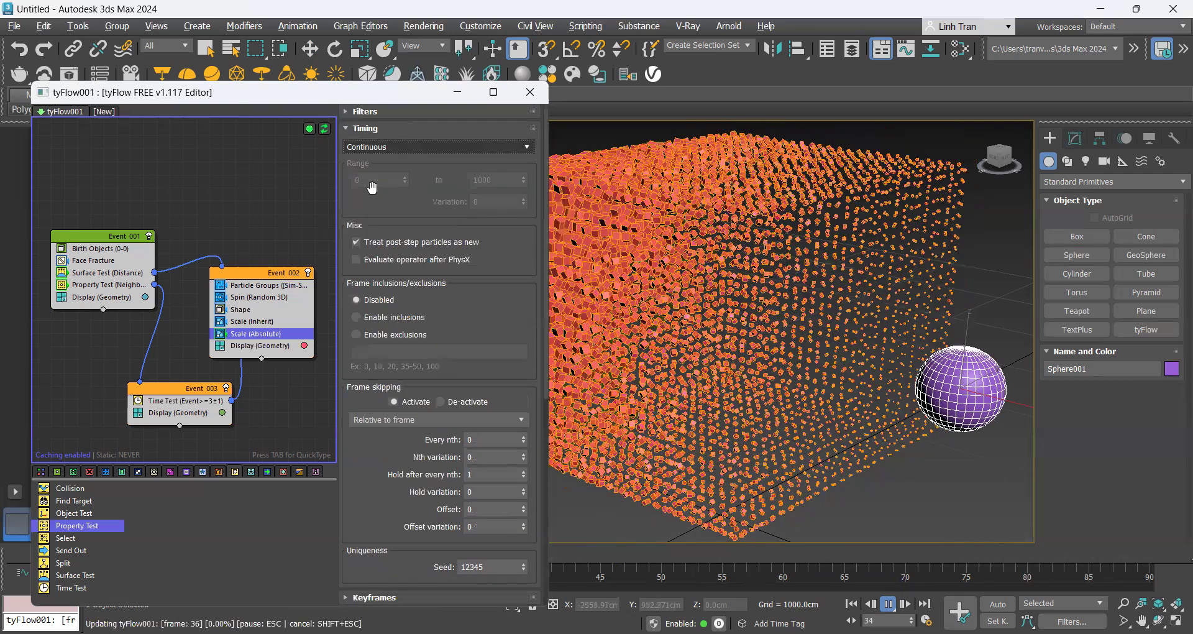
Step: Set the timing of the Scale (Inherit) operator to Continuous as well
click(274, 321)
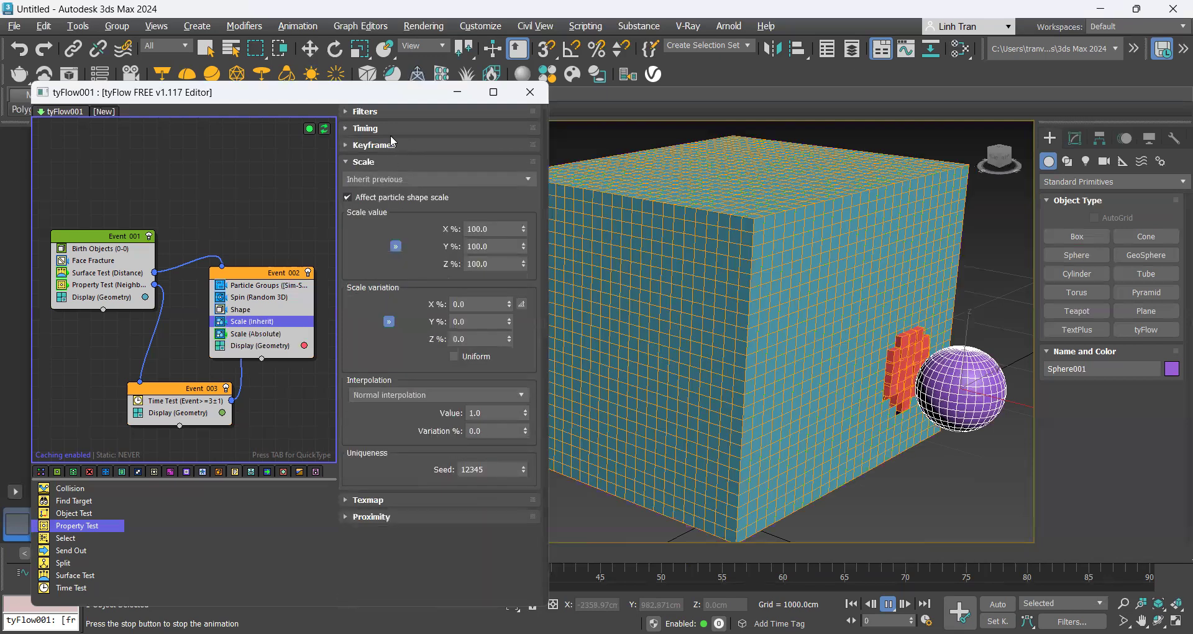
click(367, 128)
click(385, 146)
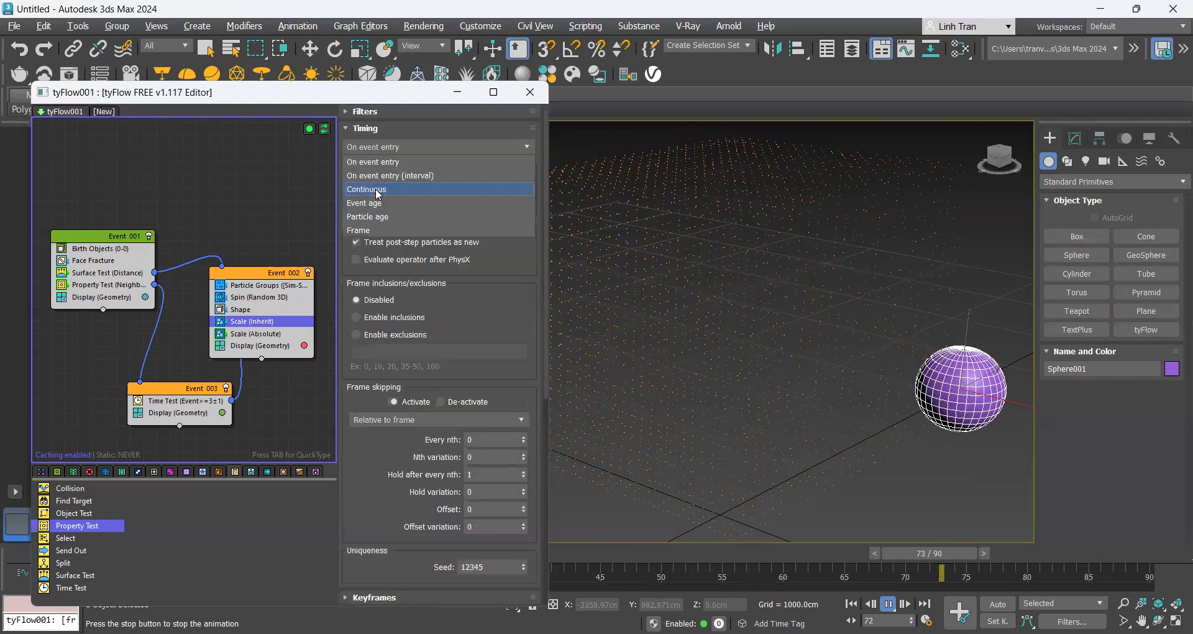
click(377, 190)
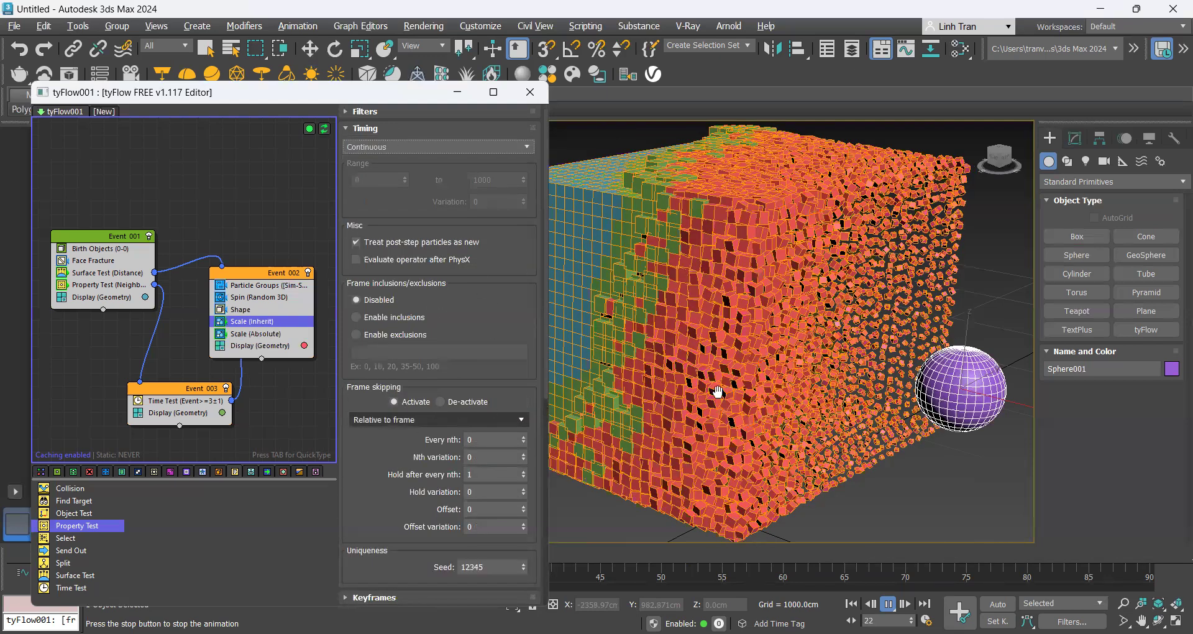
Step: Add a Speed operator to Event_002 directly below the Scale (Absolute) operator
scroll(779, 391, down, 4)
alt+middle_drag(804, 421, 825, 314)
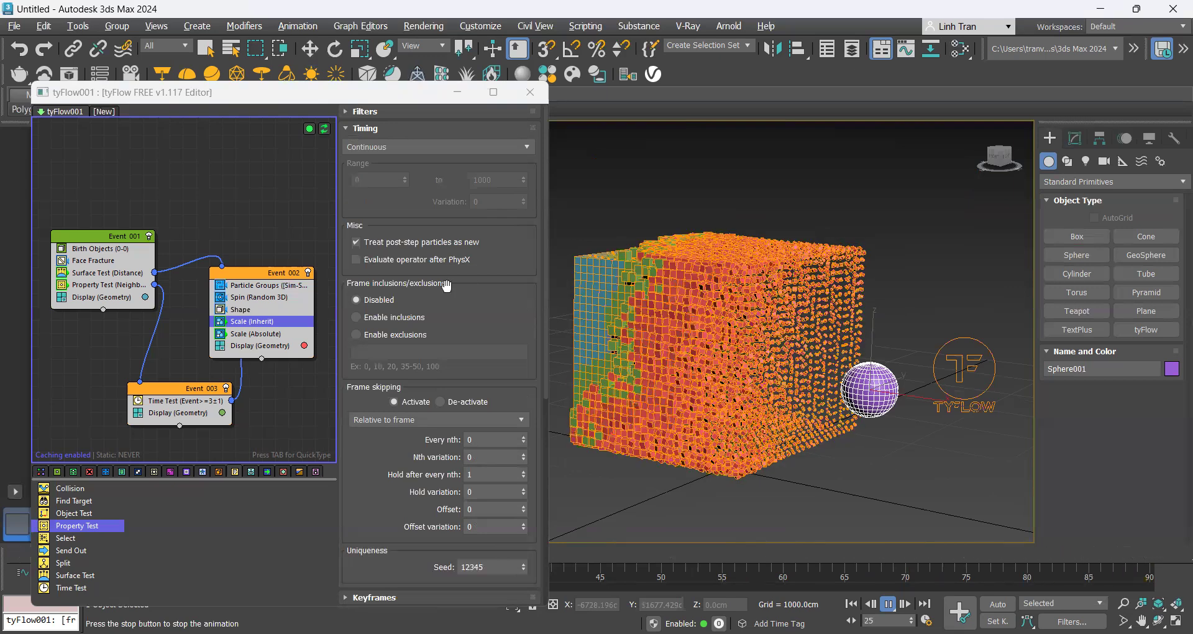
click(251, 336)
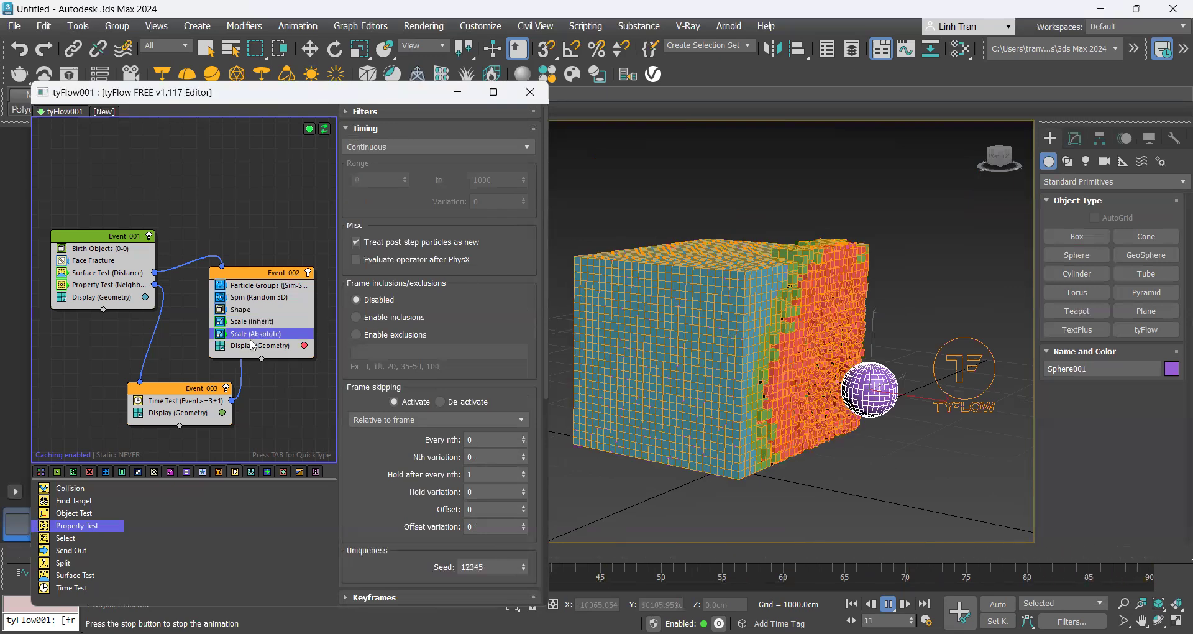
key(Tab)
text(spee)
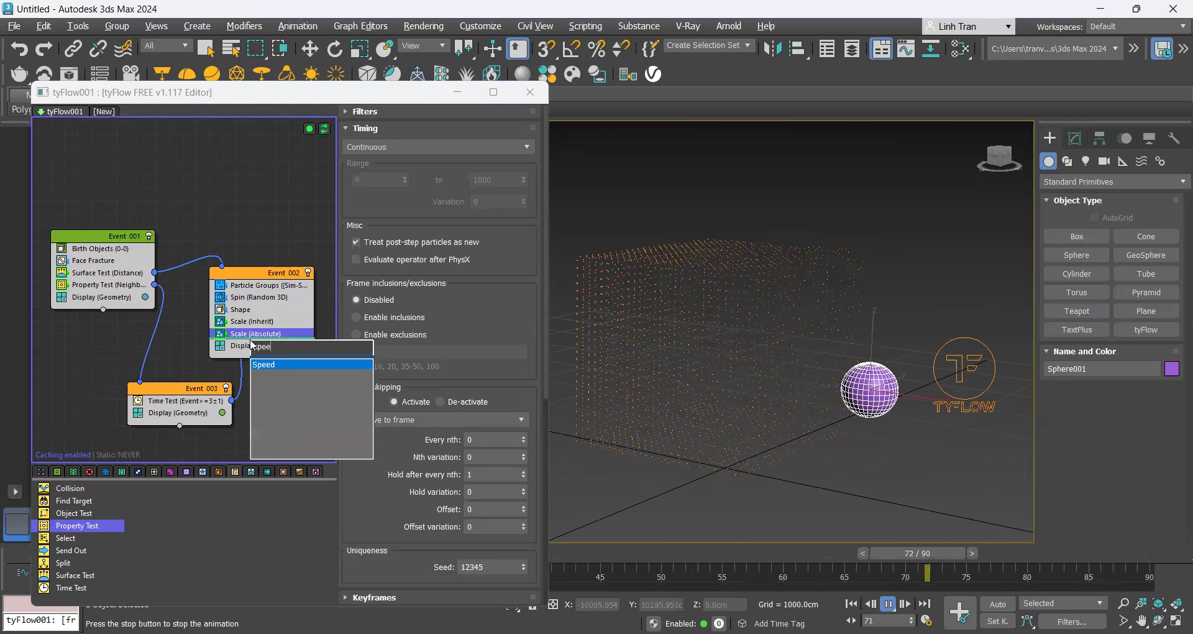
click(274, 363)
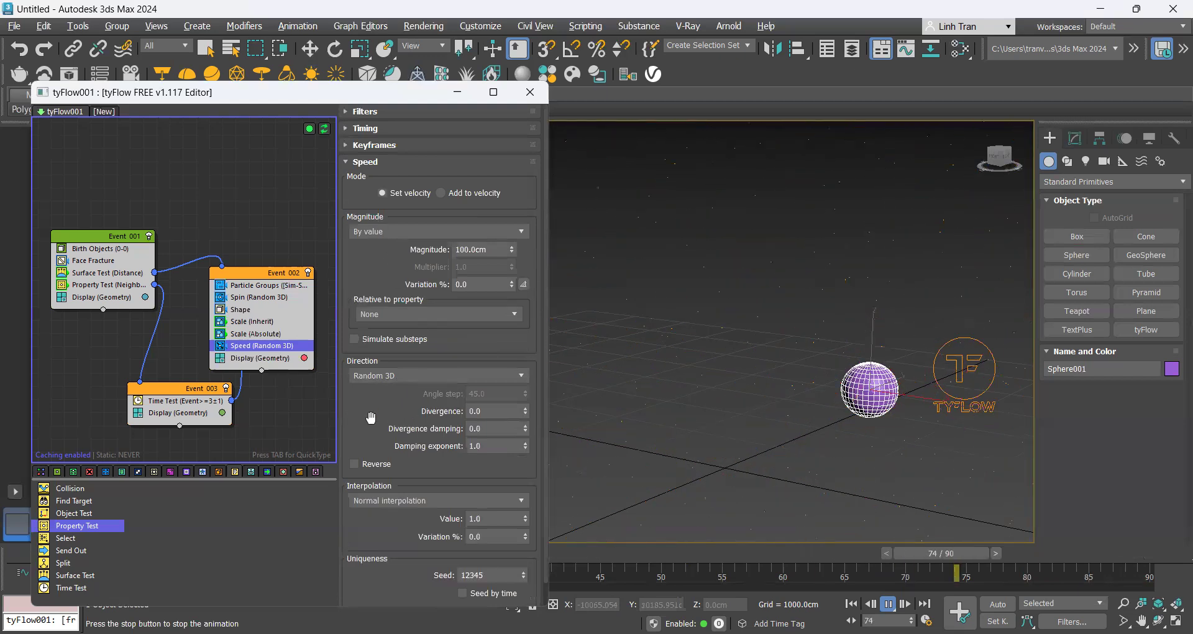
Step: Set the direction of the Speed operator to Icon center out
scroll(371, 417, down, 1)
click(400, 352)
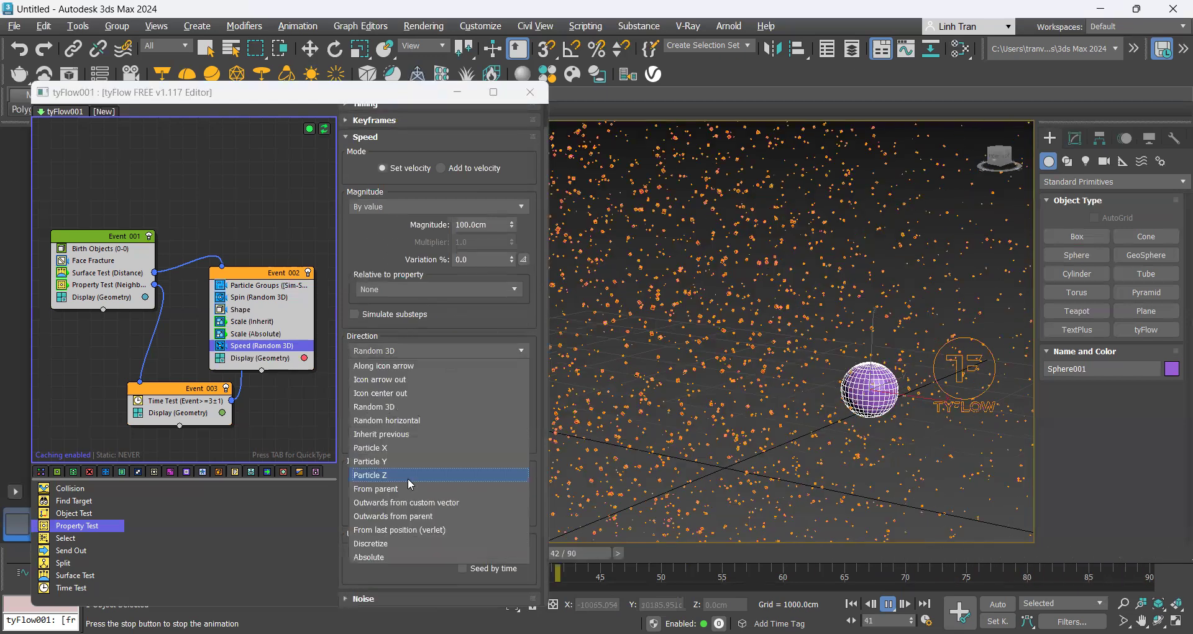
click(404, 391)
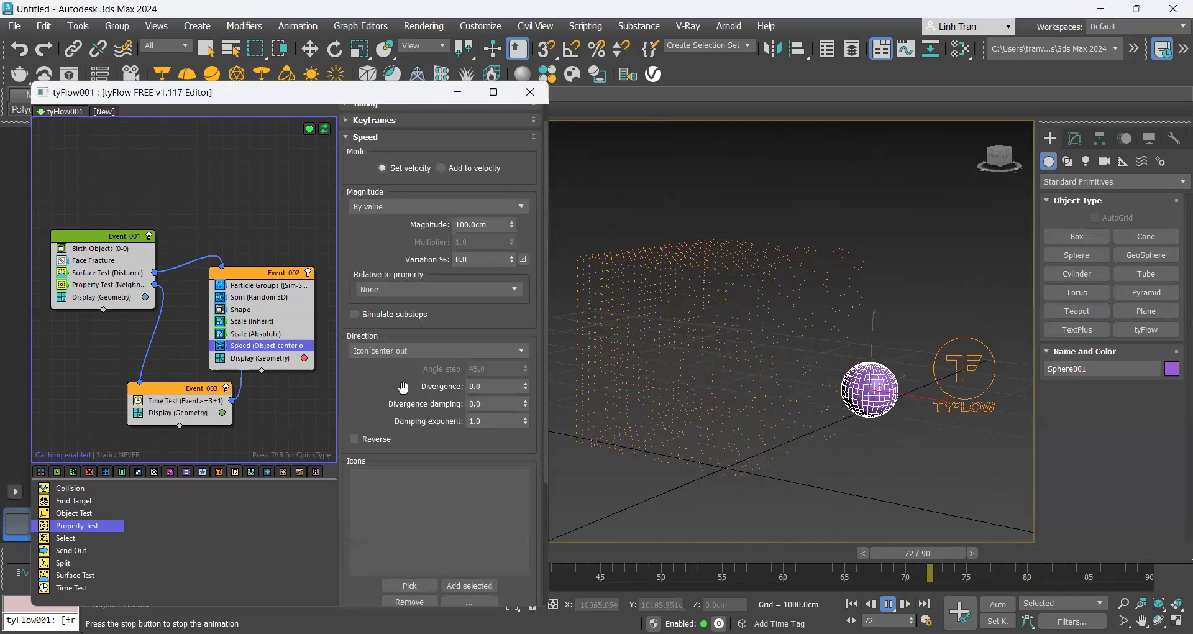
scroll(392, 411, down, 6)
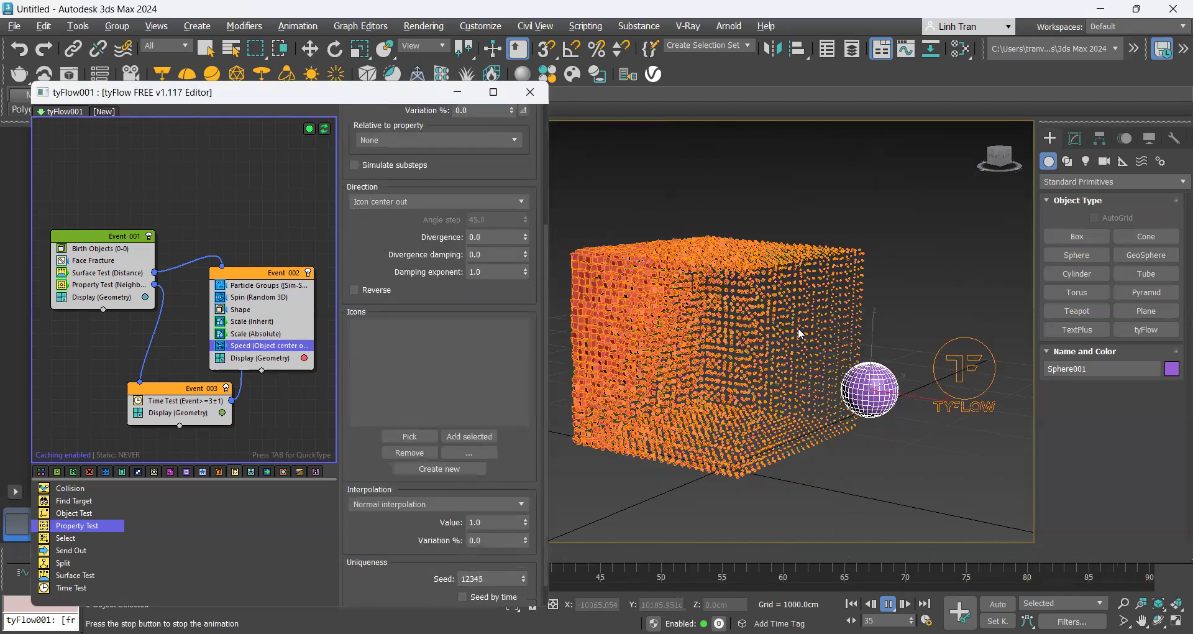
Step: Unhide Box001 by name and pick it as the icon object of the Speed operator
click(691, 350)
right_click(692, 349)
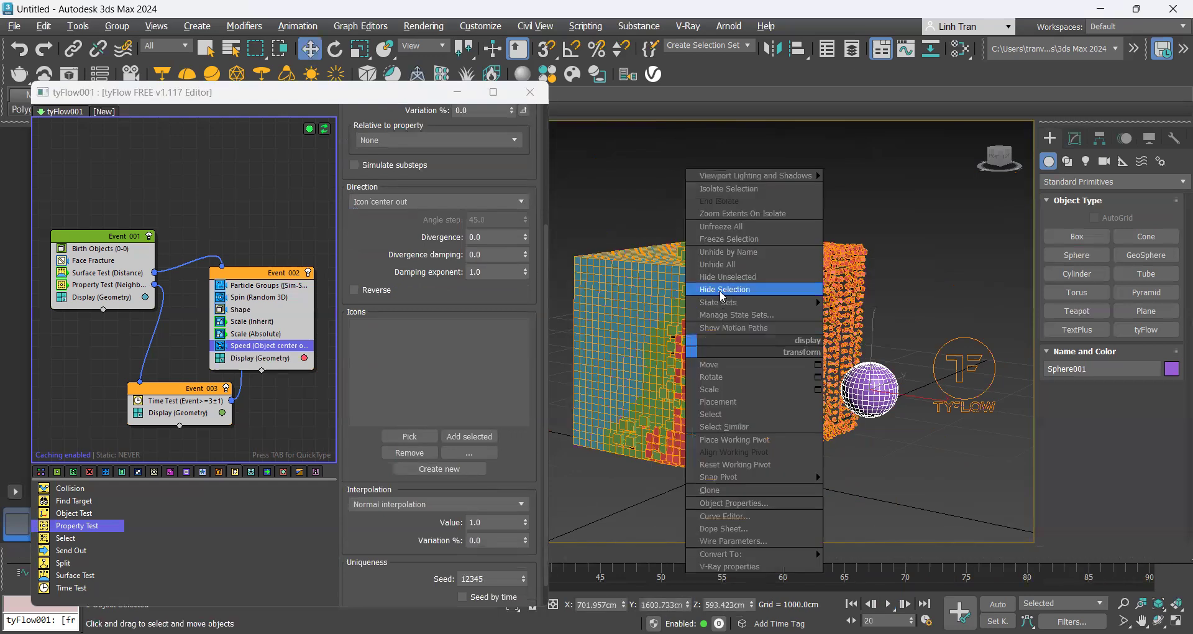
click(729, 266)
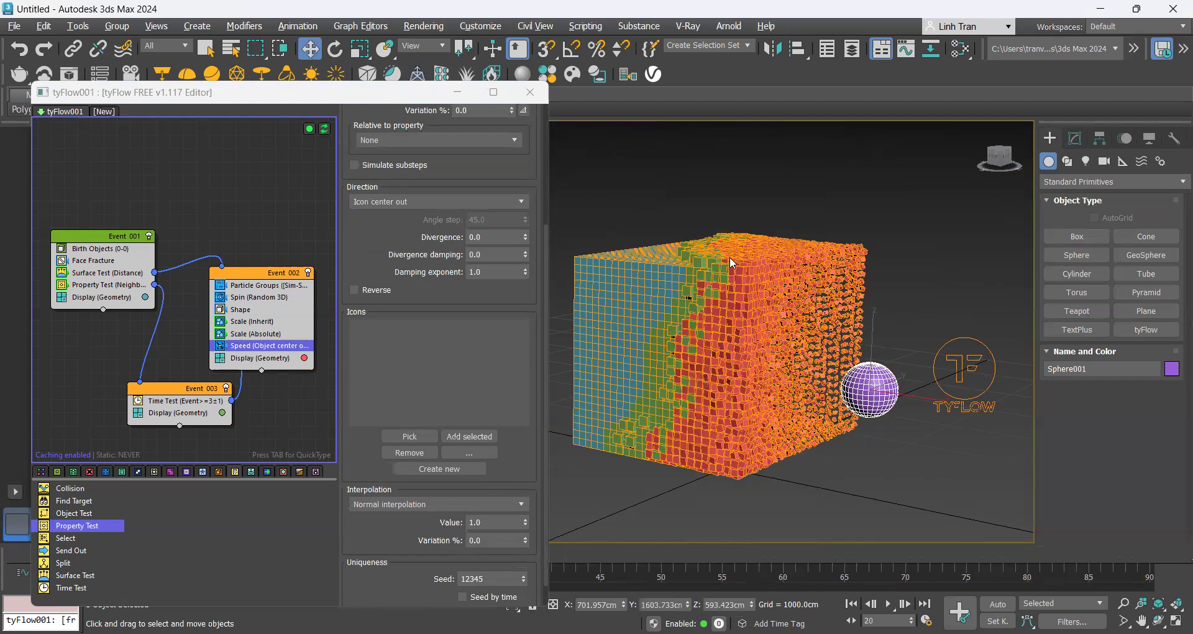
click(111, 165)
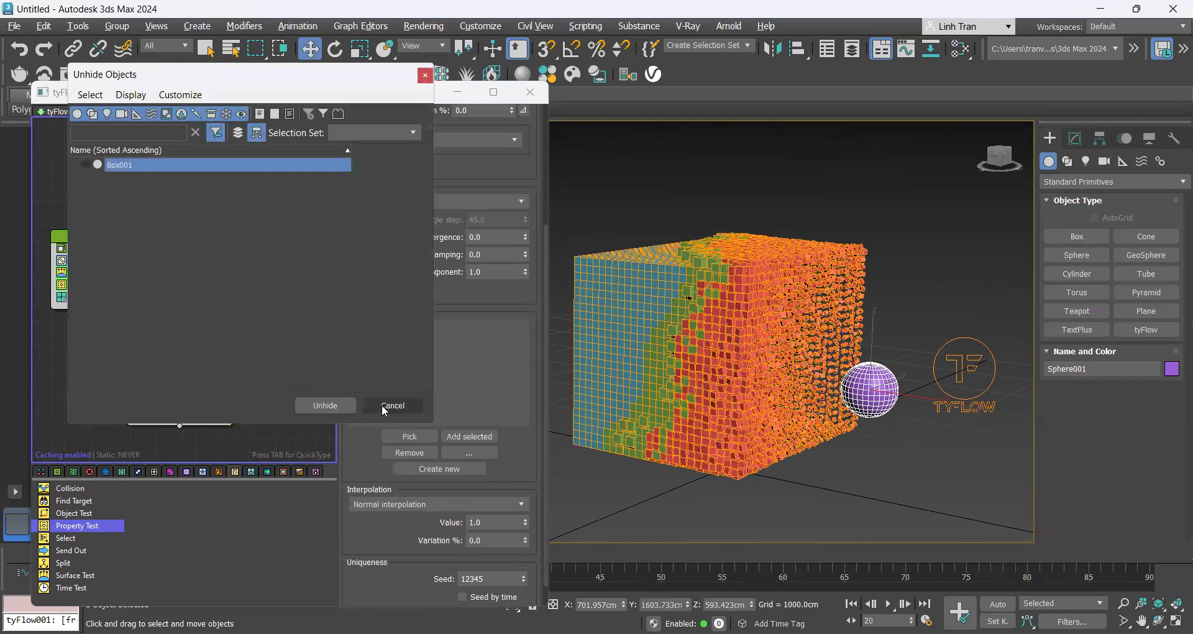
click(336, 404)
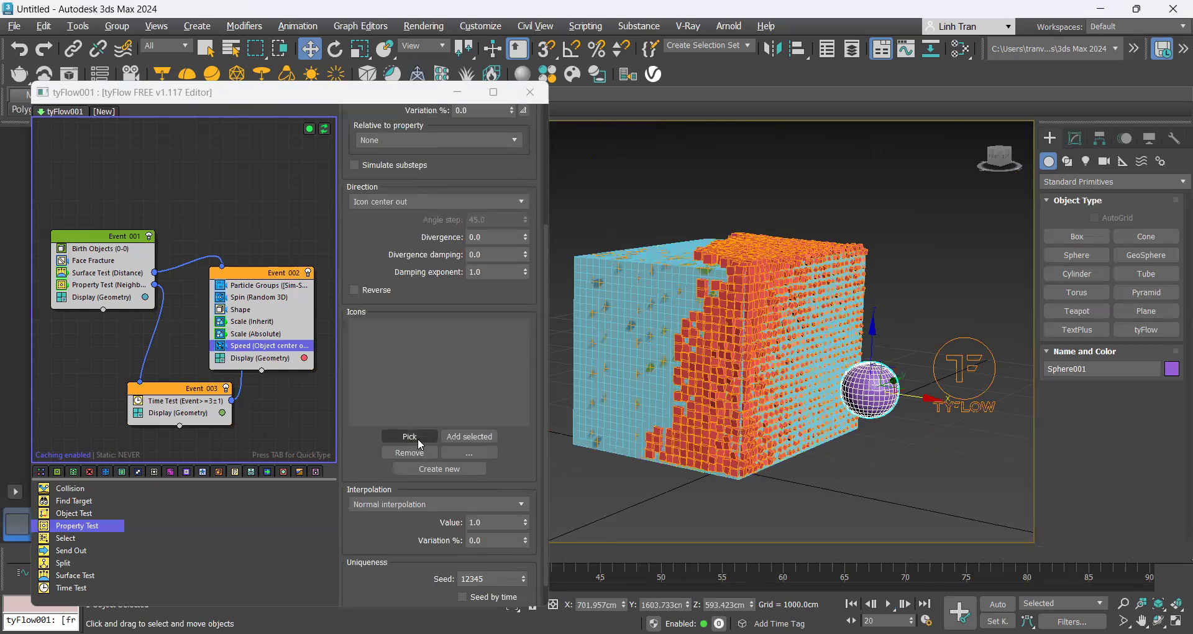
click(410, 437)
click(792, 238)
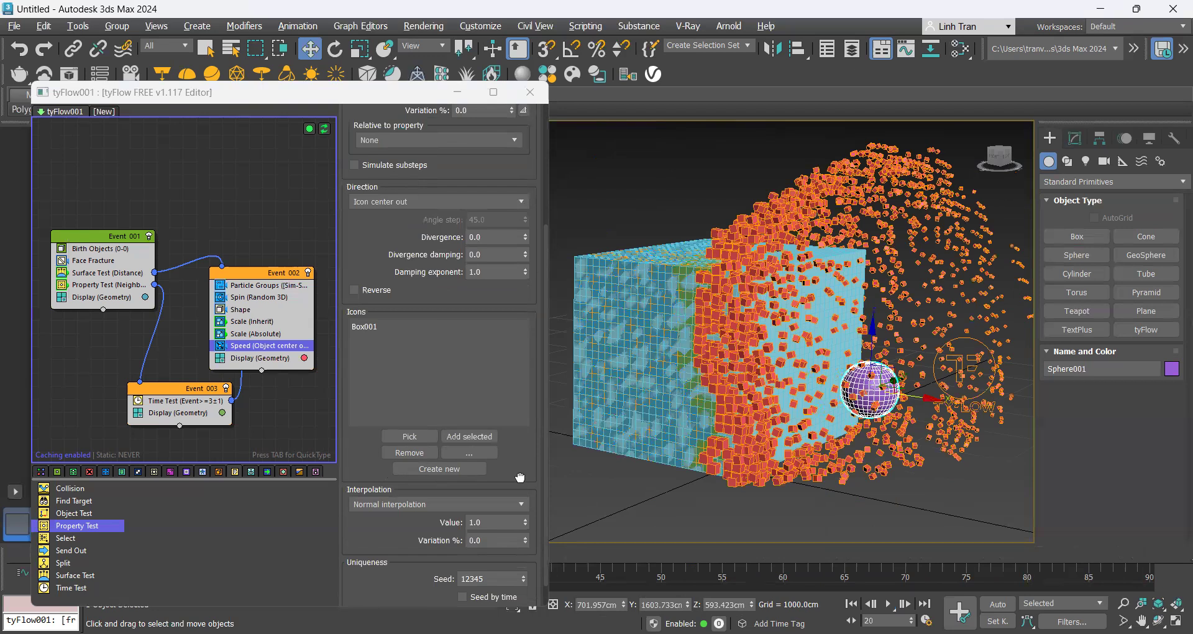
Step: Select Box001 in the viewport and hide it again
click(680, 378)
right_click(681, 378)
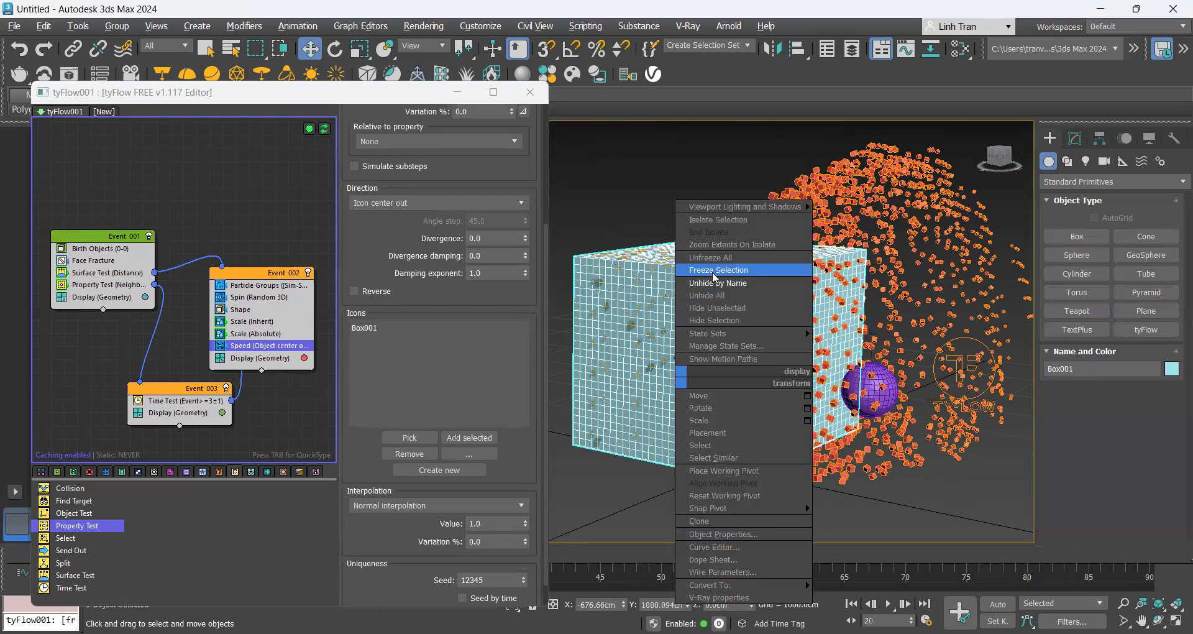
click(732, 320)
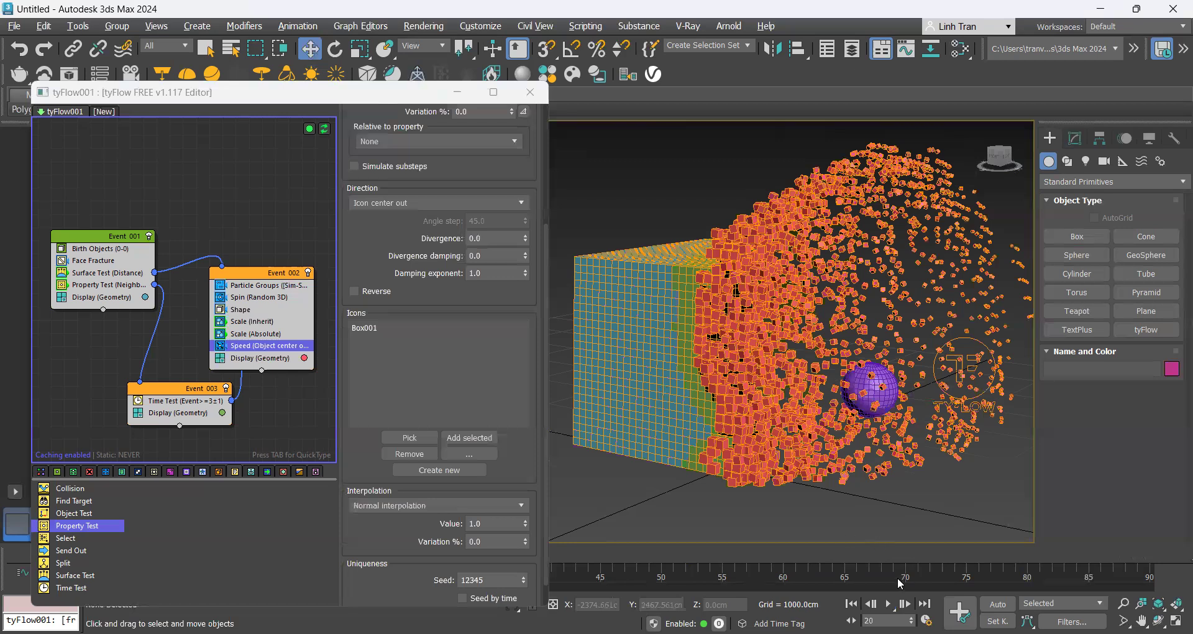
Step: Play the simulation and check how the pieces fly outward from the box
click(887, 604)
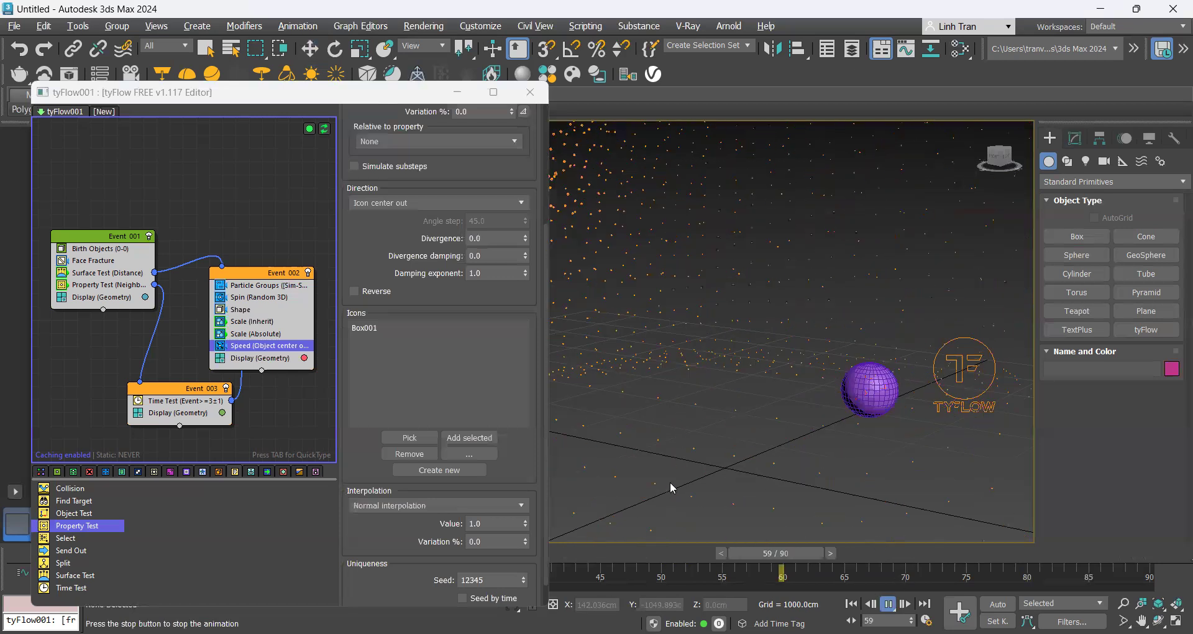
scroll(688, 463, down, 6)
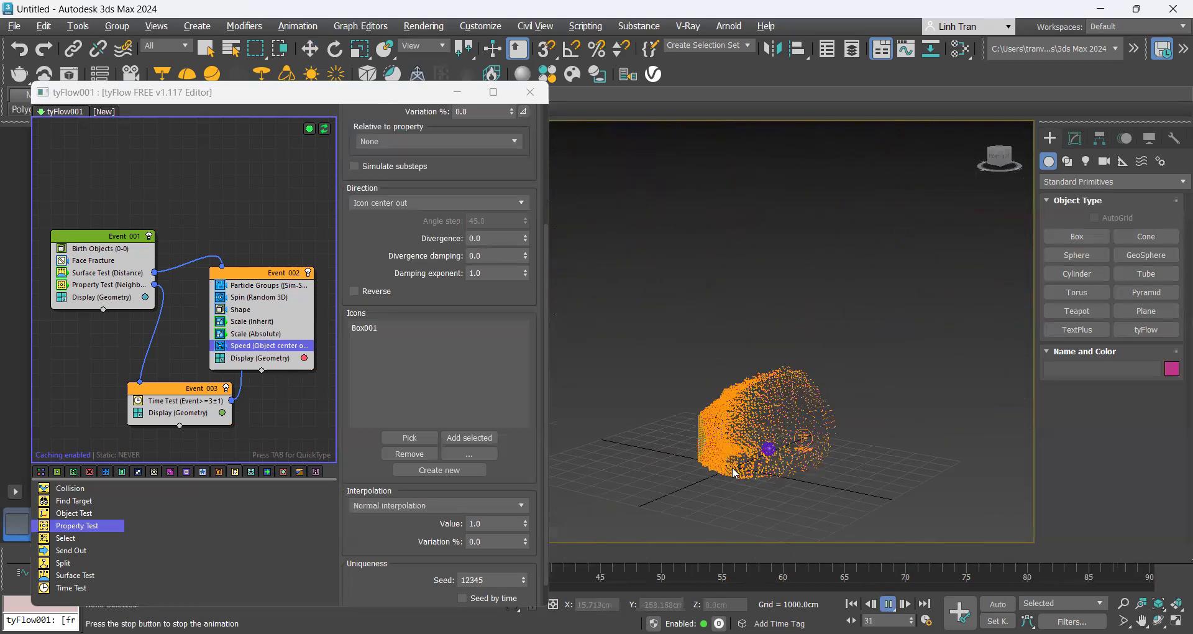
scroll(715, 468, up, 4)
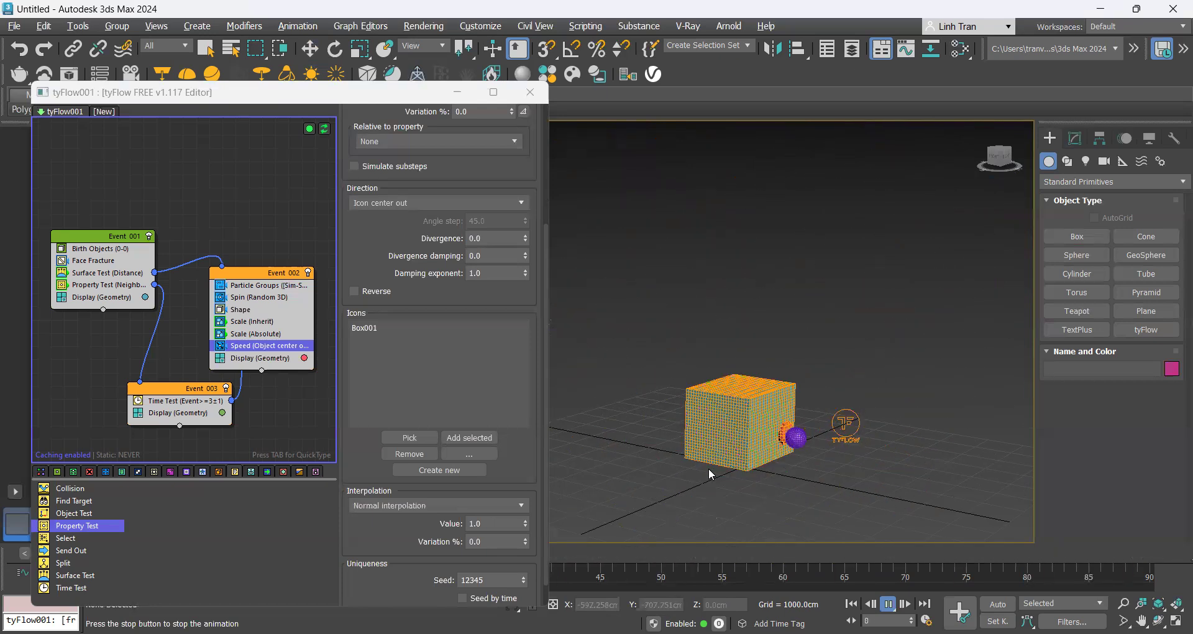